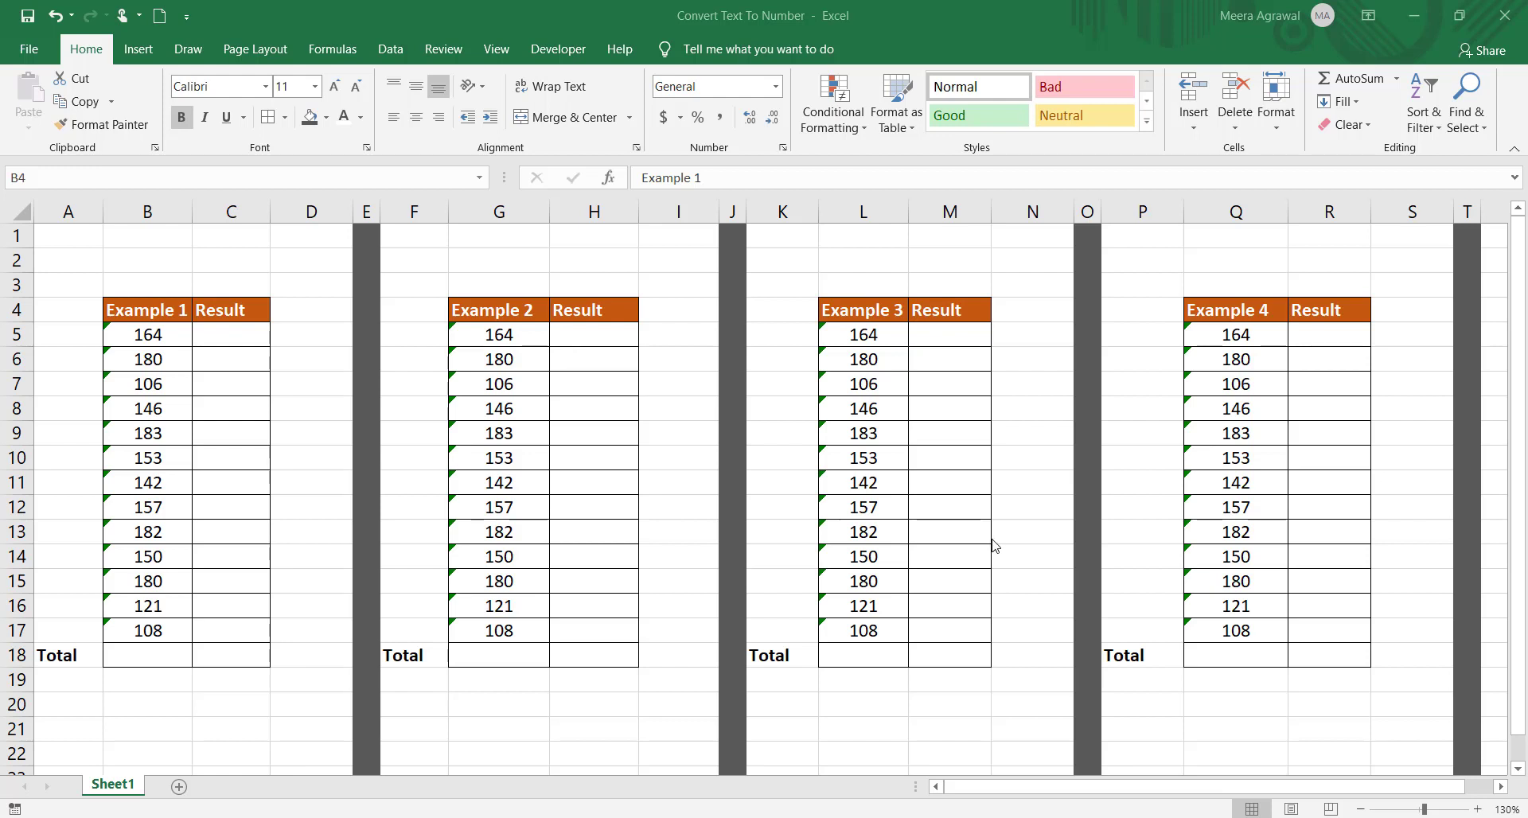
Step: Total the Example 1 values in B18 with a SUM formula over B5:B17
left_click(156, 661)
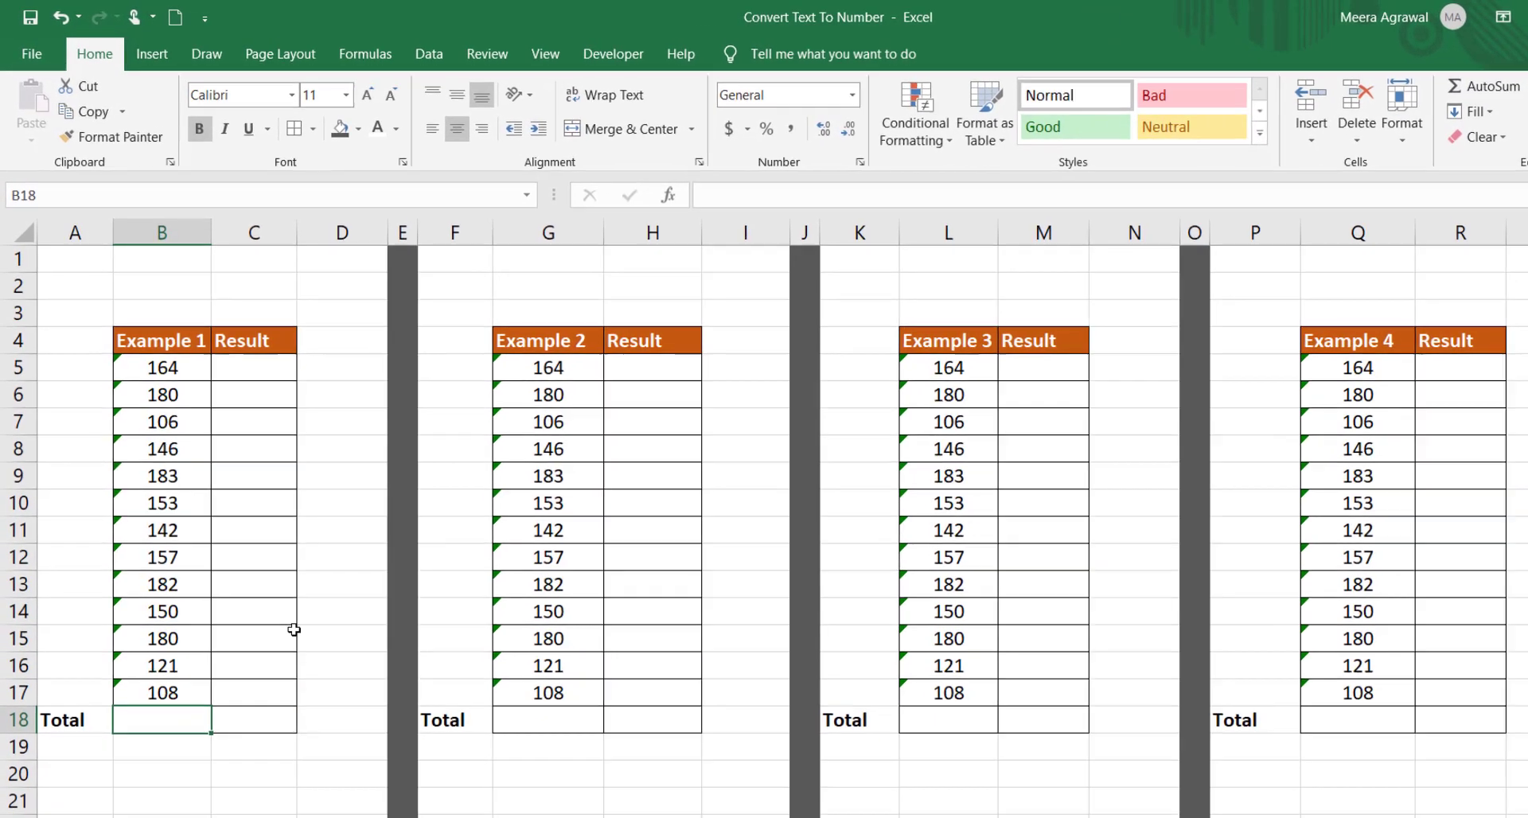
type("=")
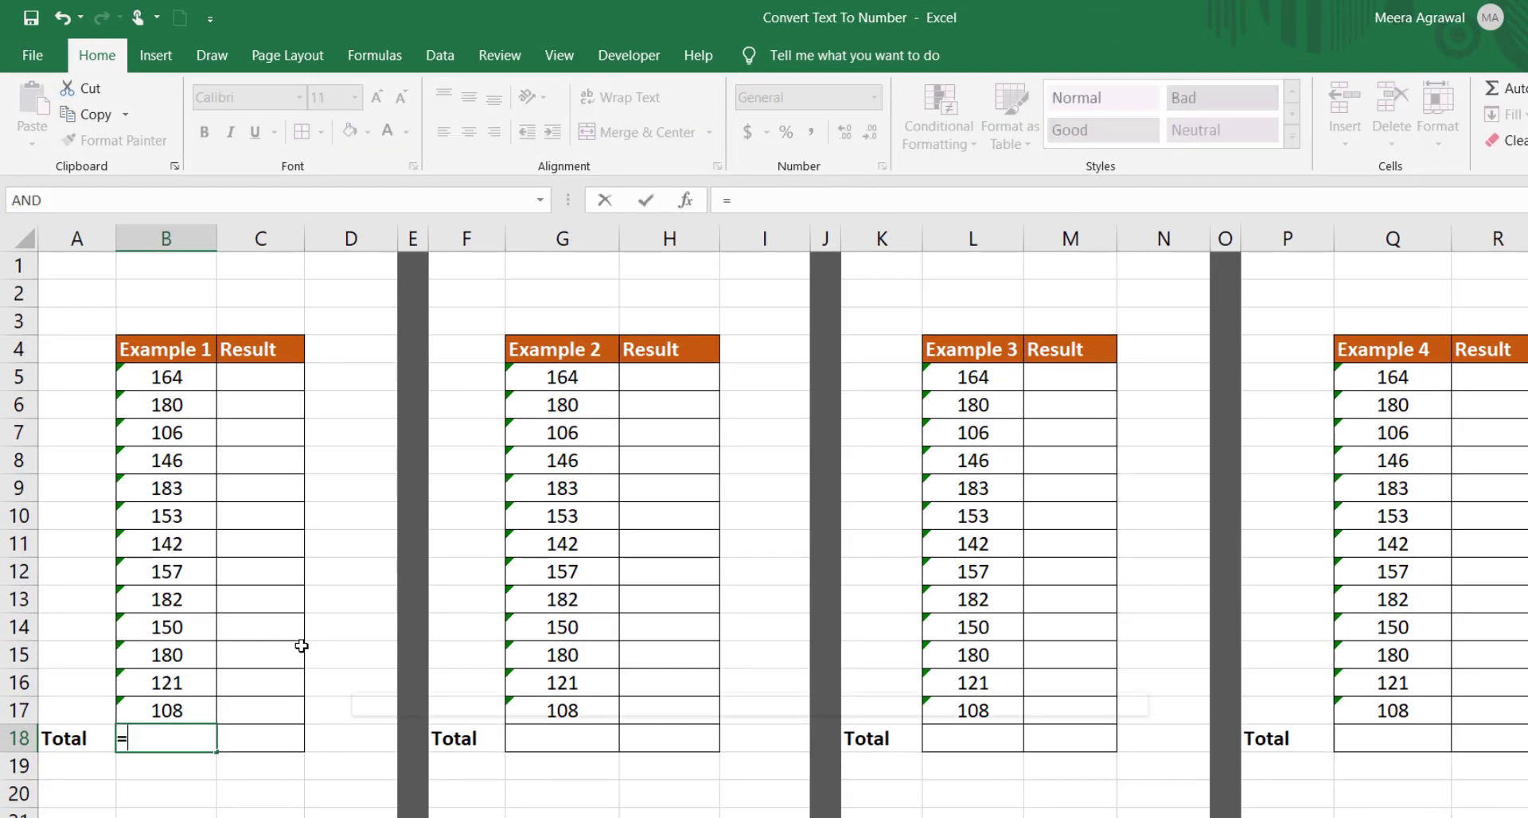
type("sum")
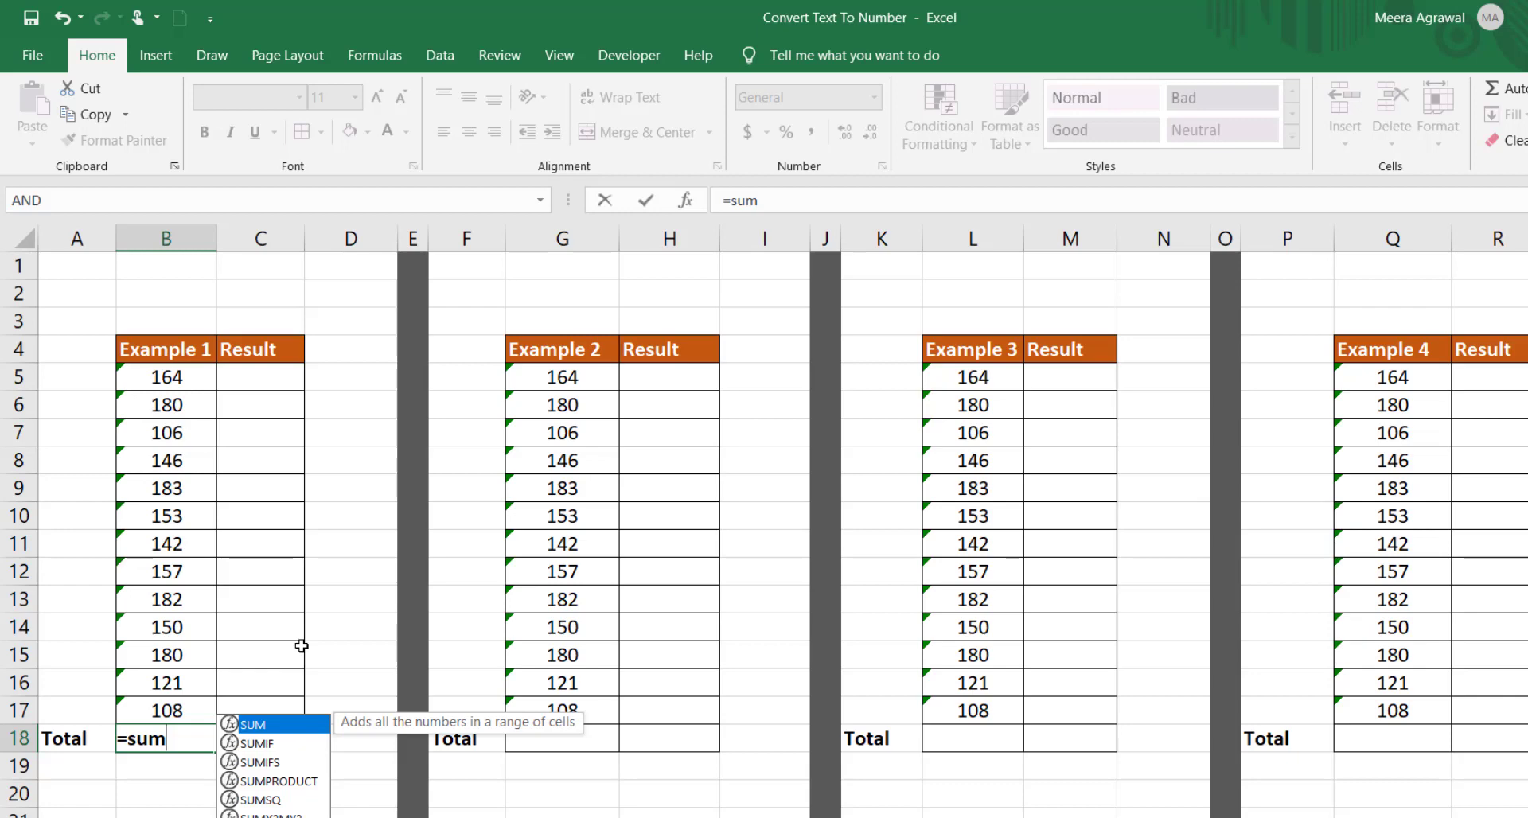
key("Tab")
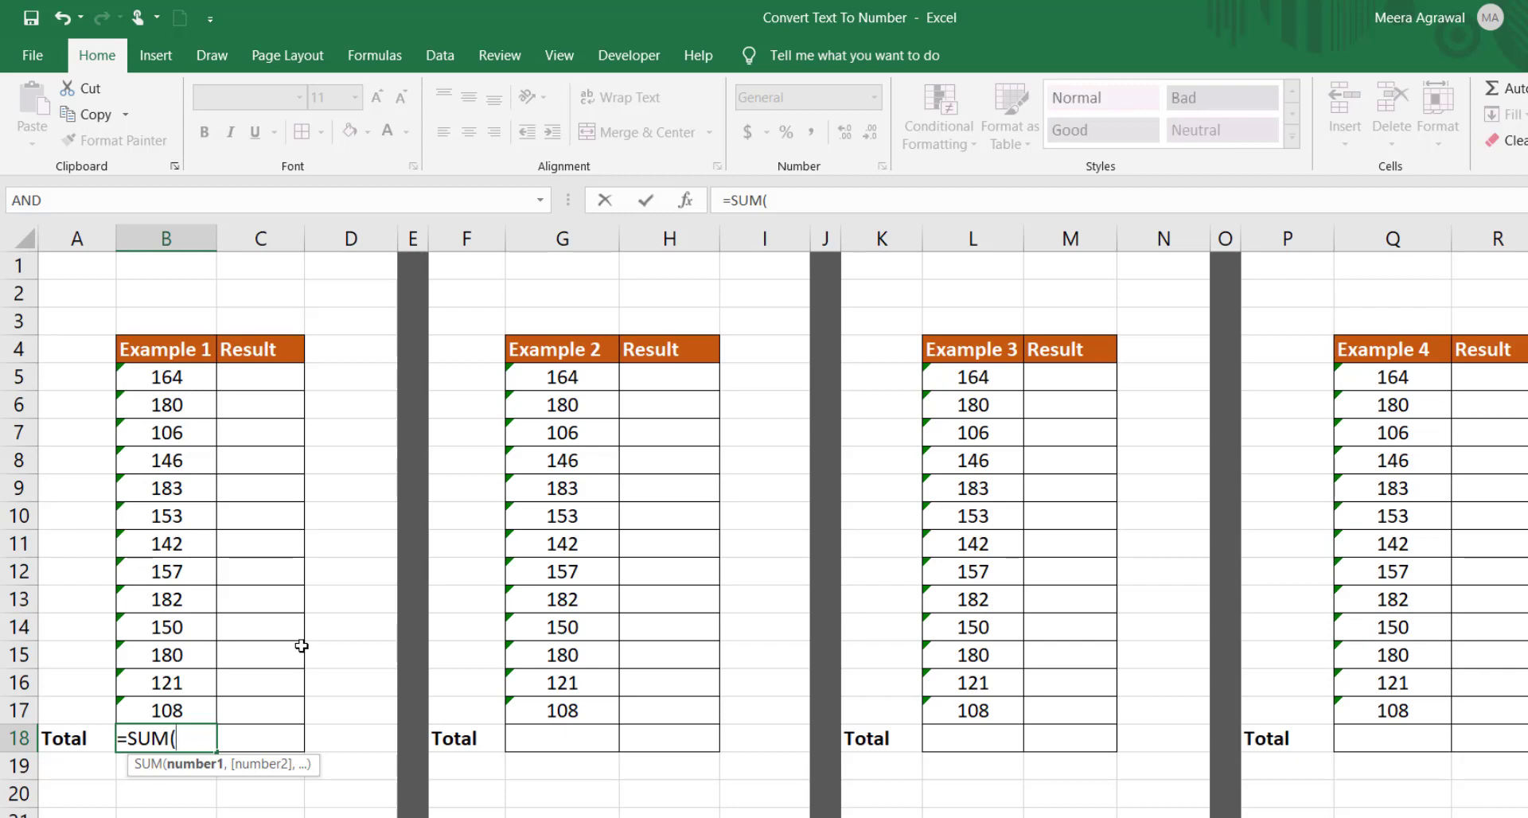
left_click_drag(166, 377, 157, 712)
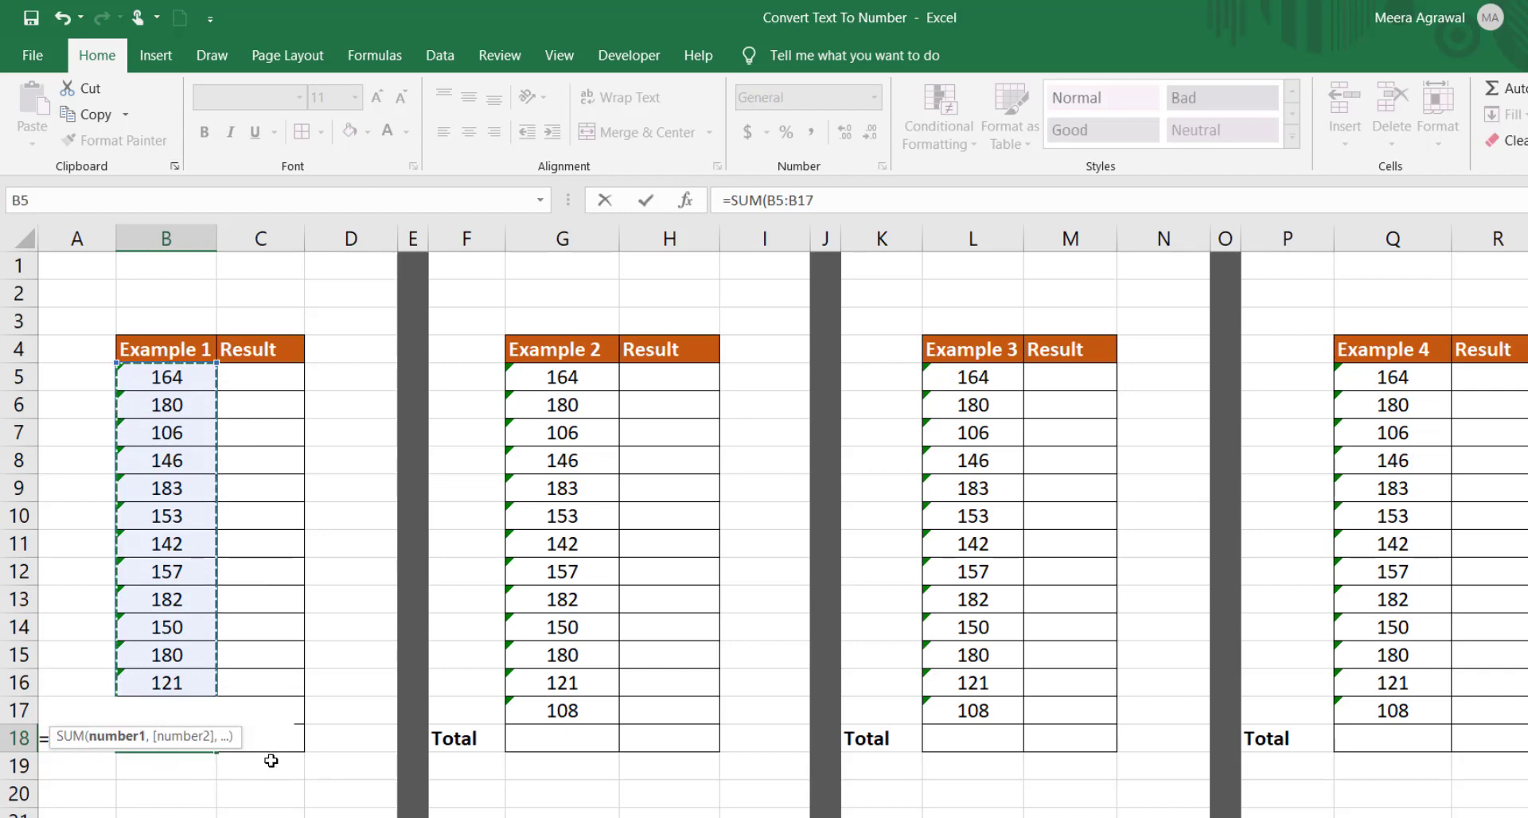
key("Return")
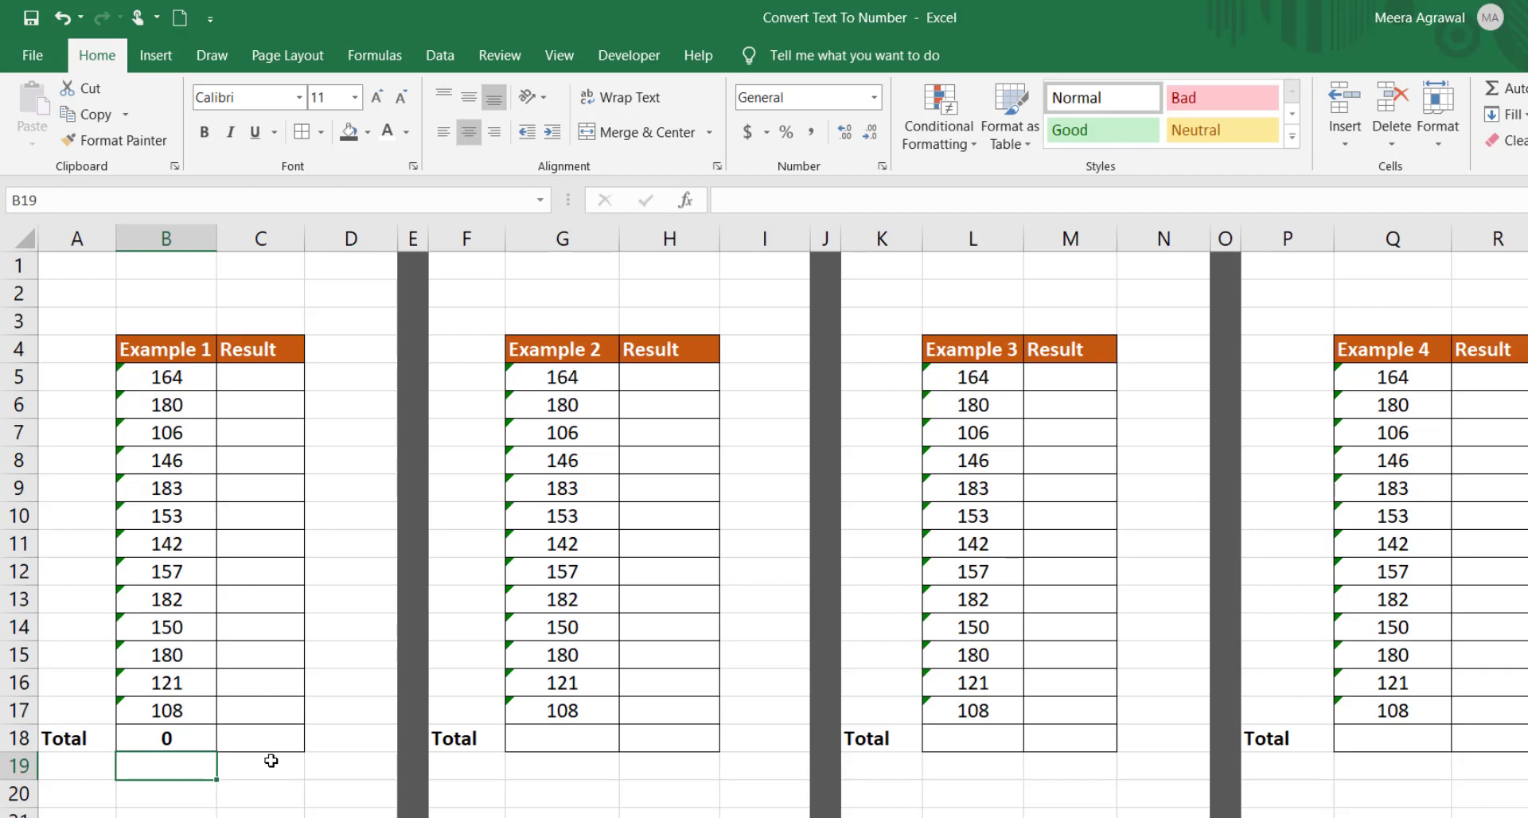
Step: Inspect the SUM formula in B18 and the range it references, leaving it unedited
left_click(208, 734)
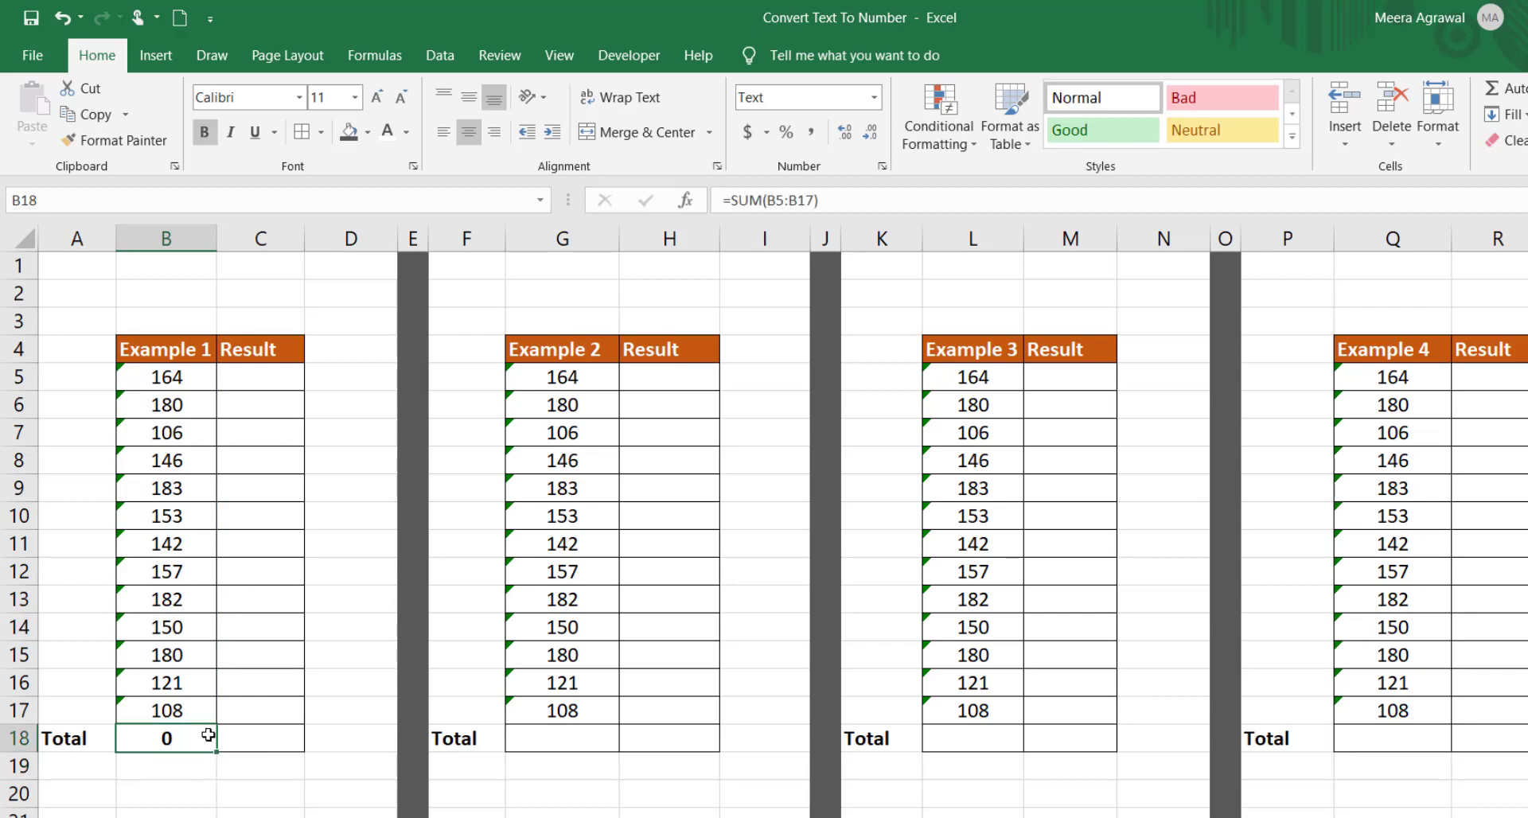
left_click(499, 200)
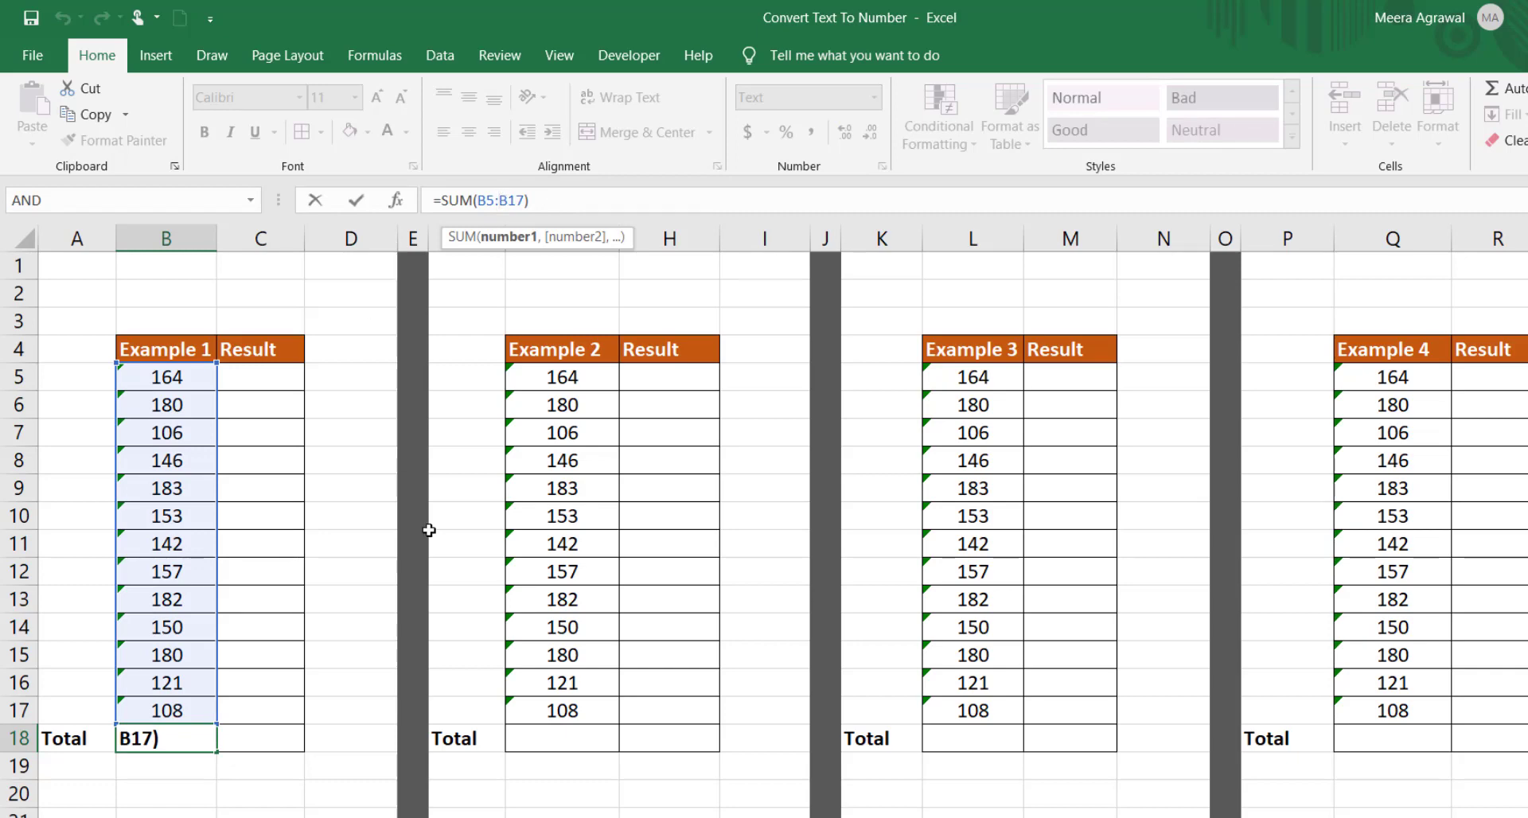
left_click(370, 782)
key("Escape")
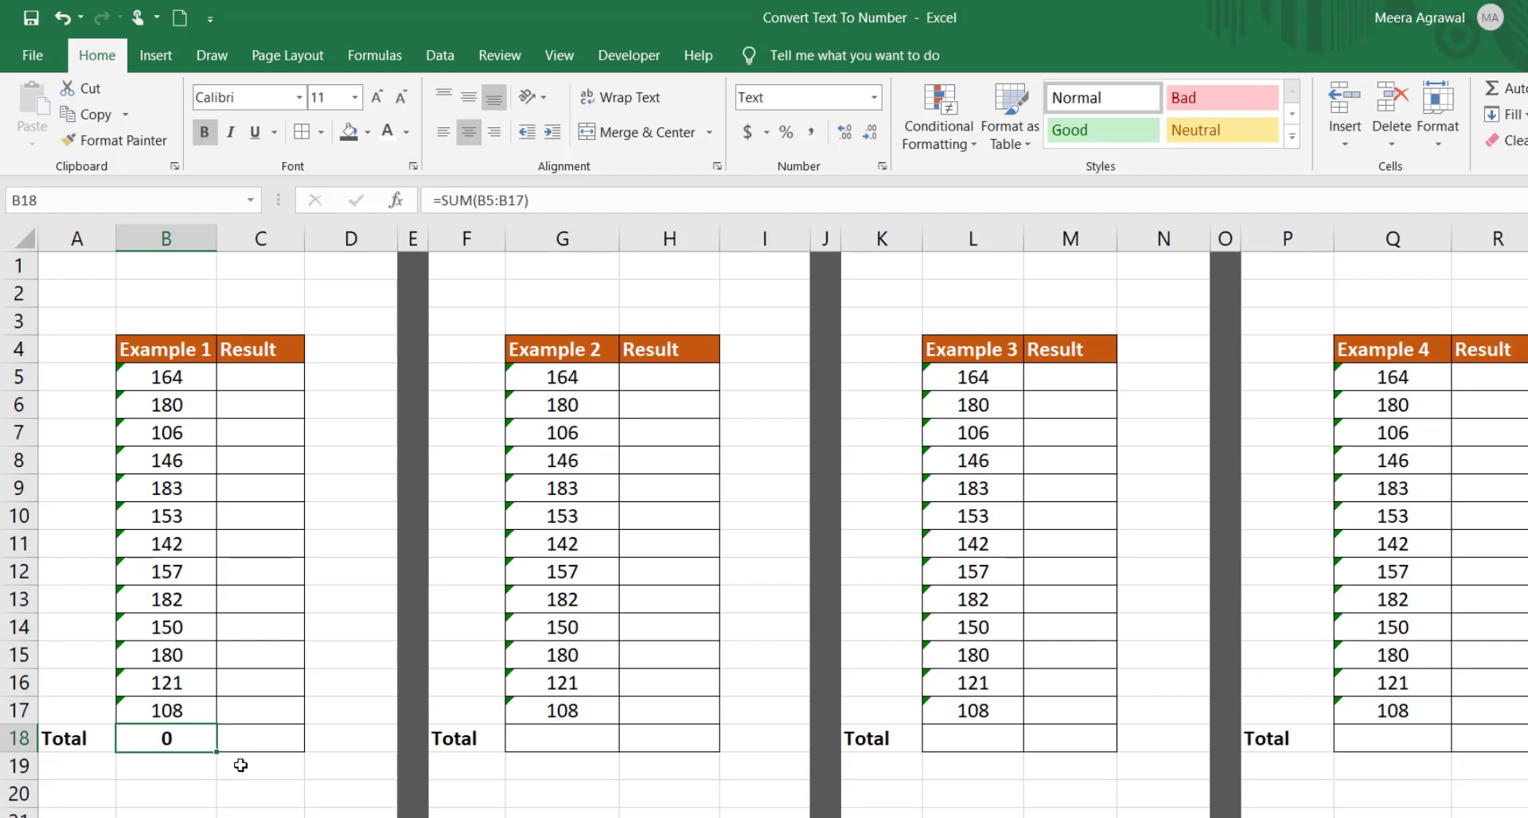
Step: Examine how the Example 1 numbers in B5 to B8 are stored and recheck the total in B18
left_click(193, 383)
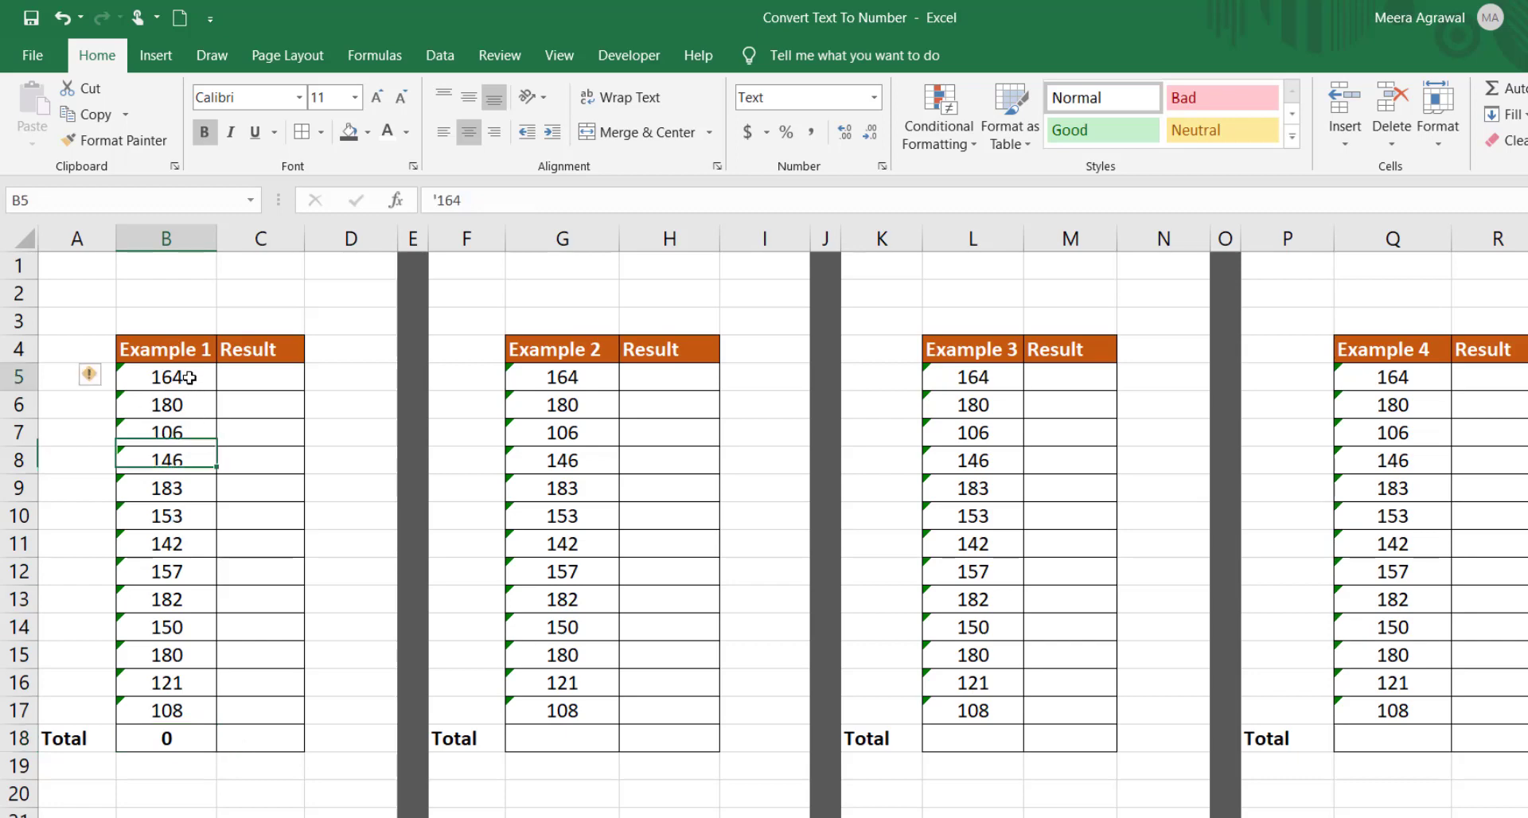
left_click(179, 410)
left_click(188, 434)
left_click(195, 460)
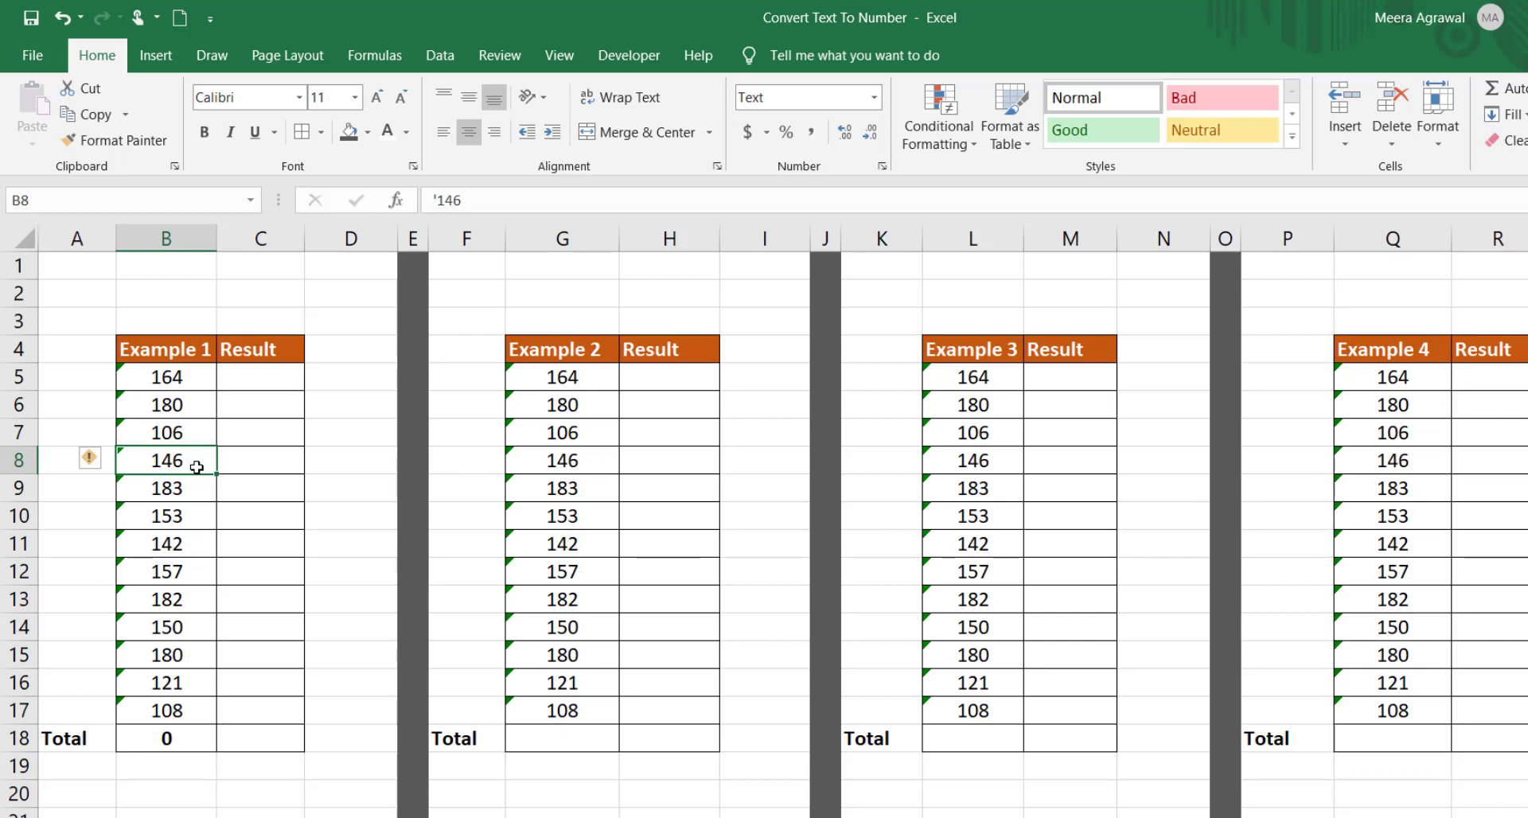
left_click(199, 378)
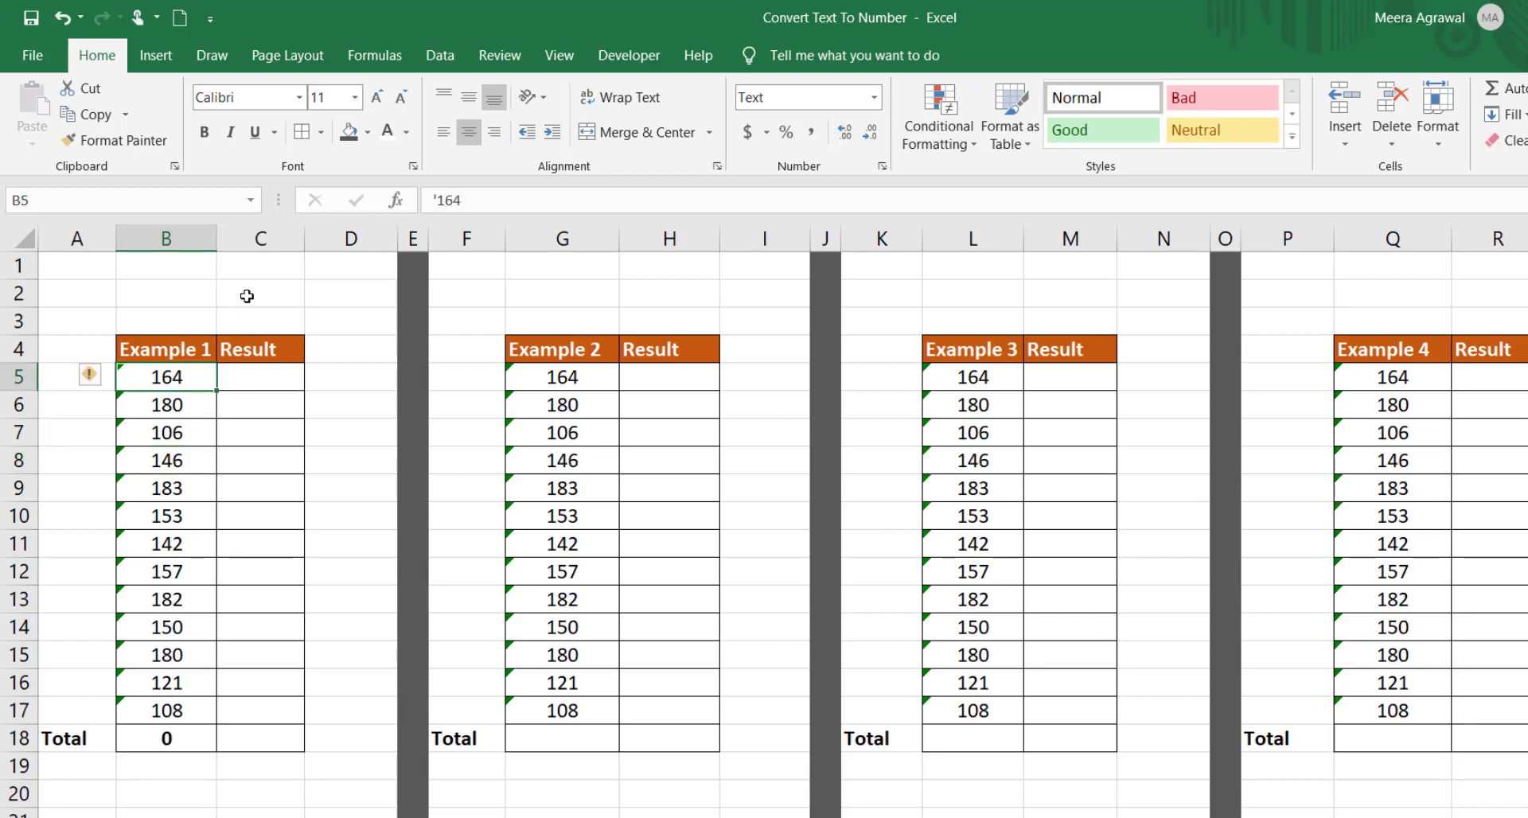
key("F2")
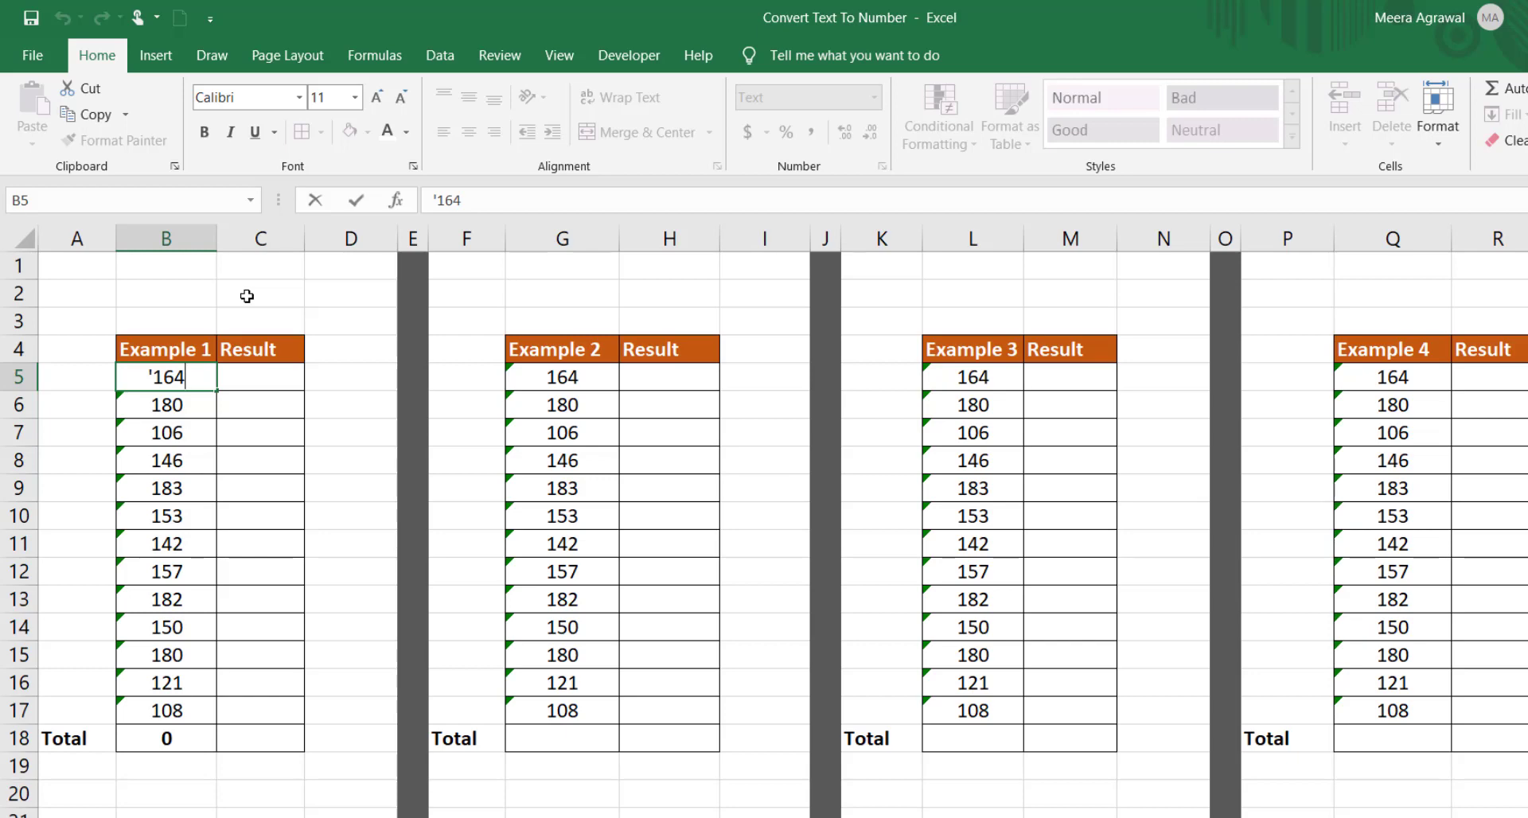
key("Return")
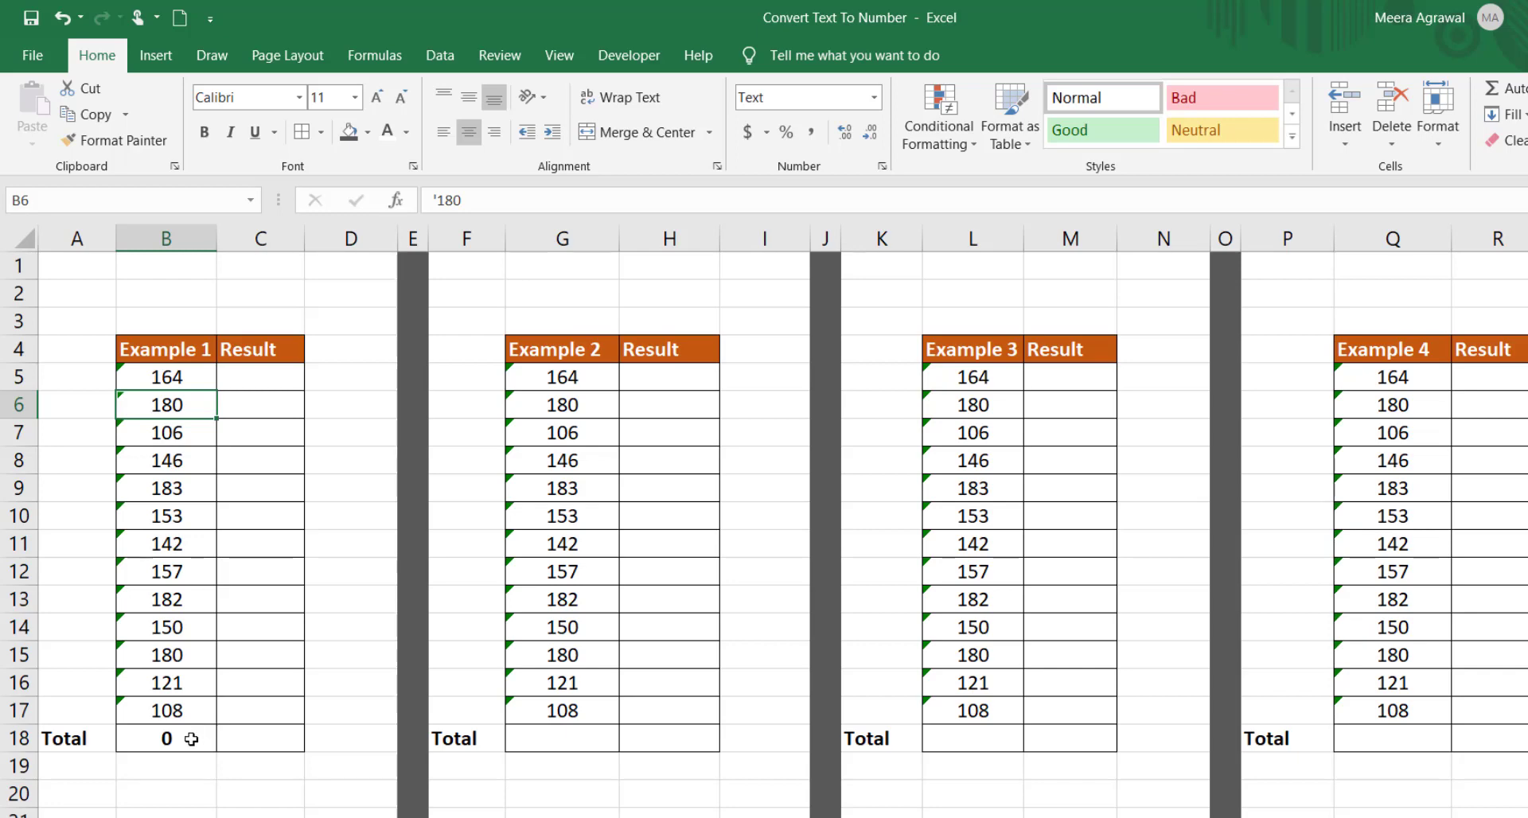
left_click(187, 739)
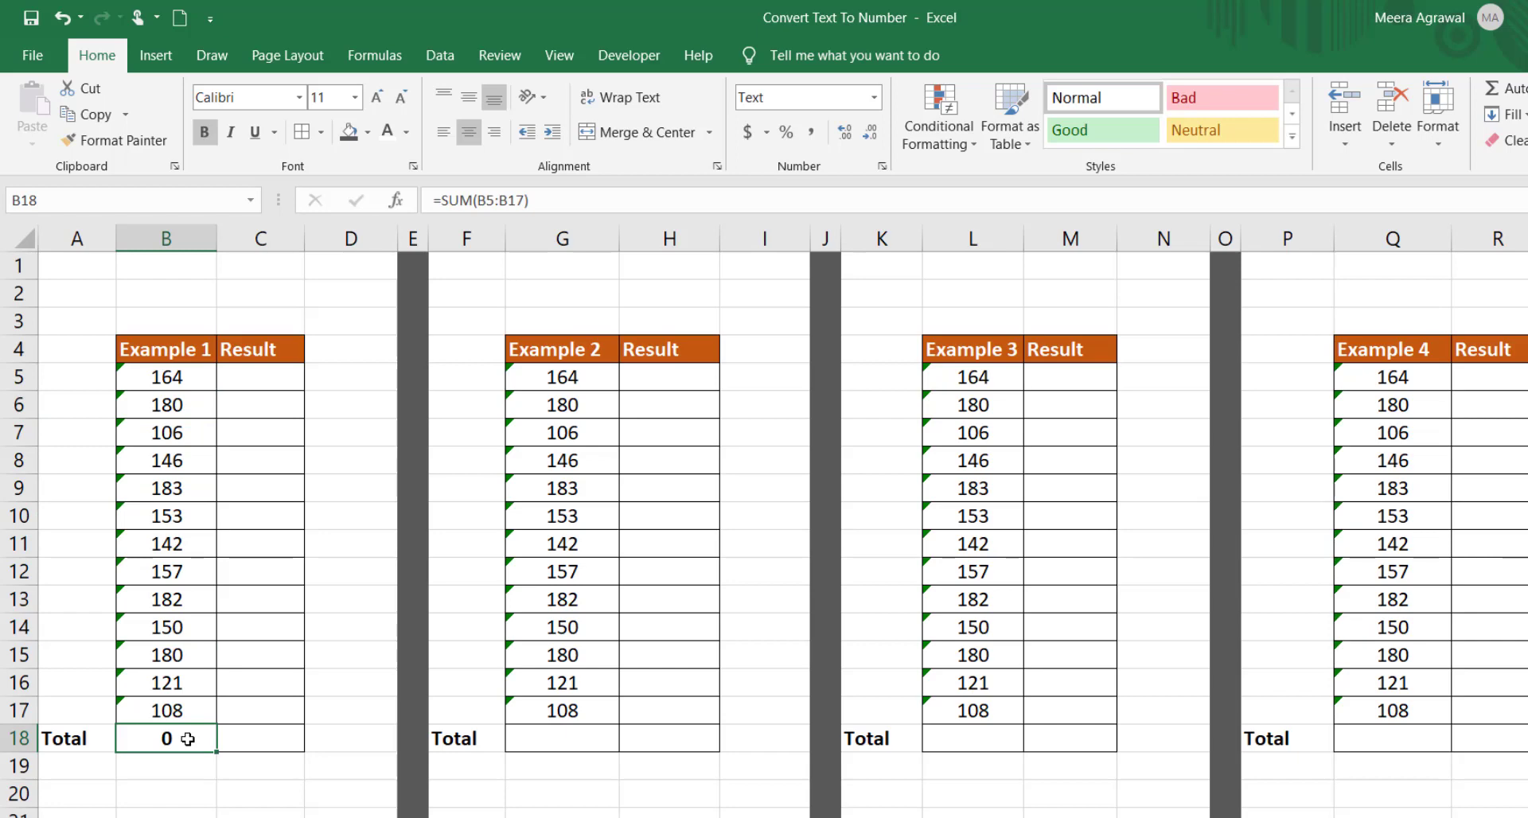
Step: Enter the formula =B5+0 in C5 to convert the first Example 1 text value to a number
left_click(258, 377)
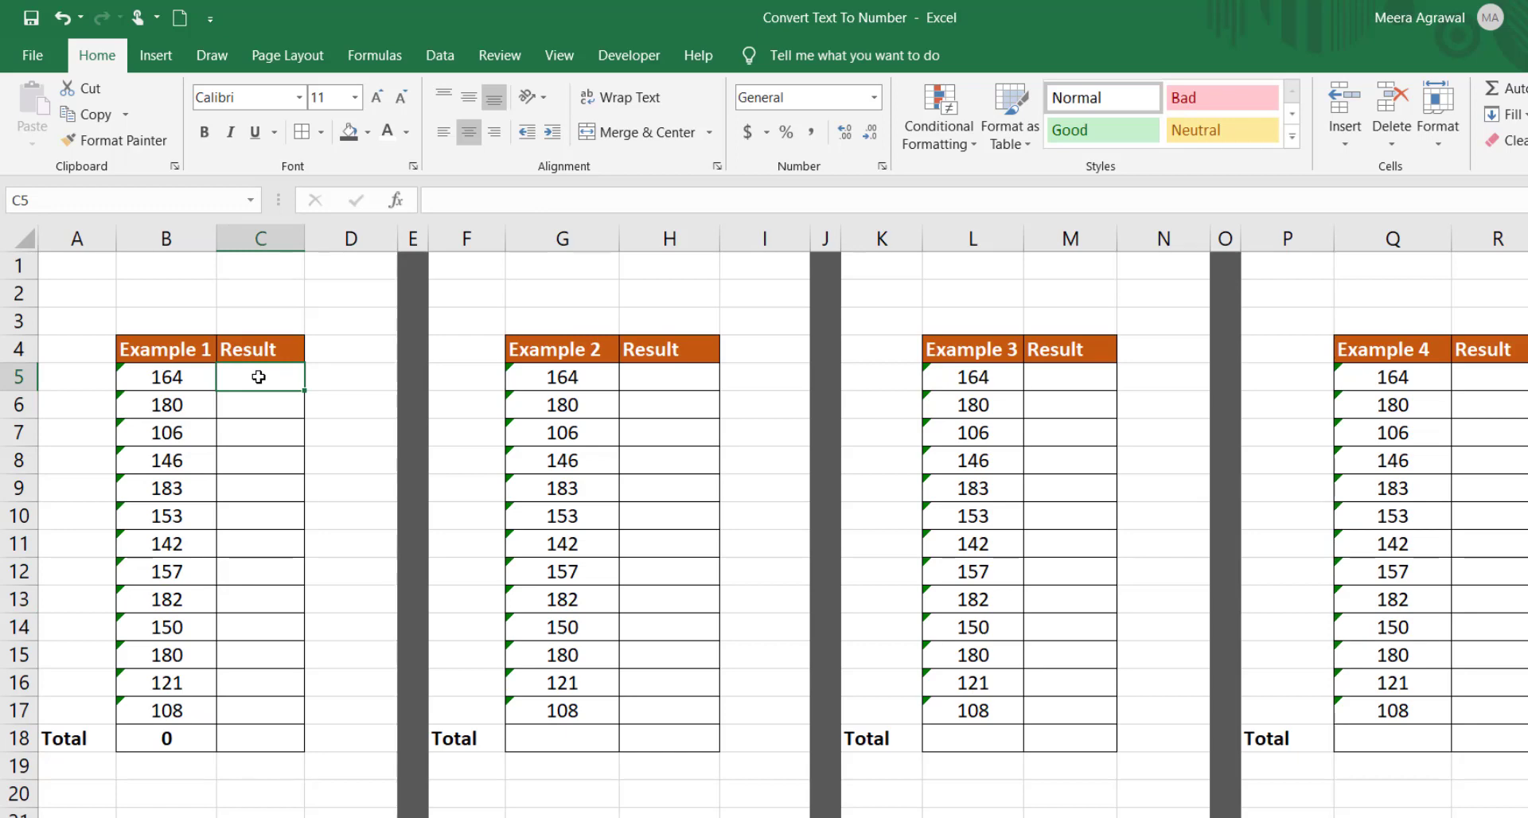
key("Left")
key("Left")
key("Right")
key("Right")
type("=")
key("Left")
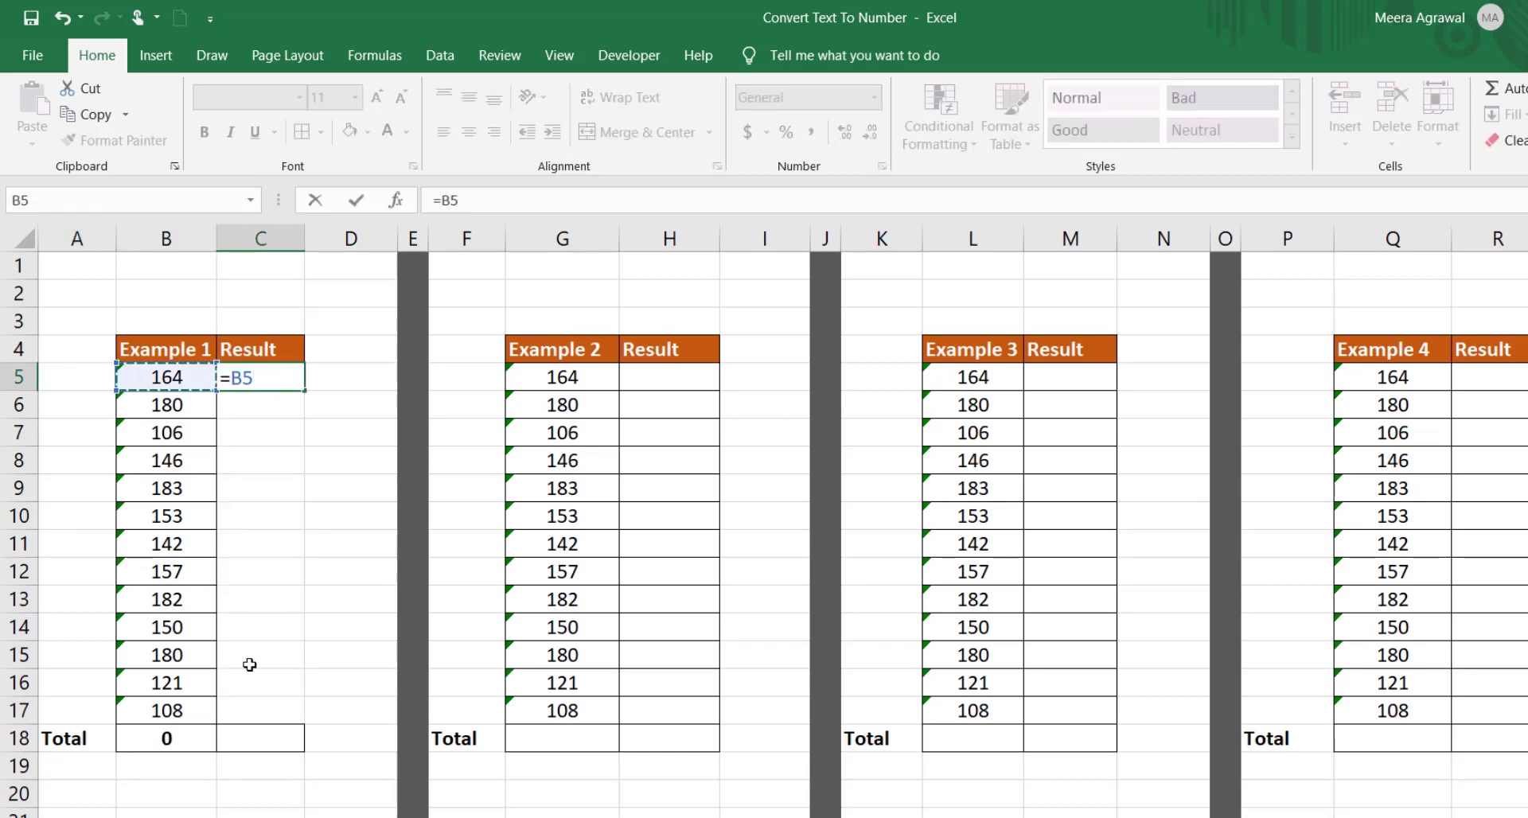
type("+")
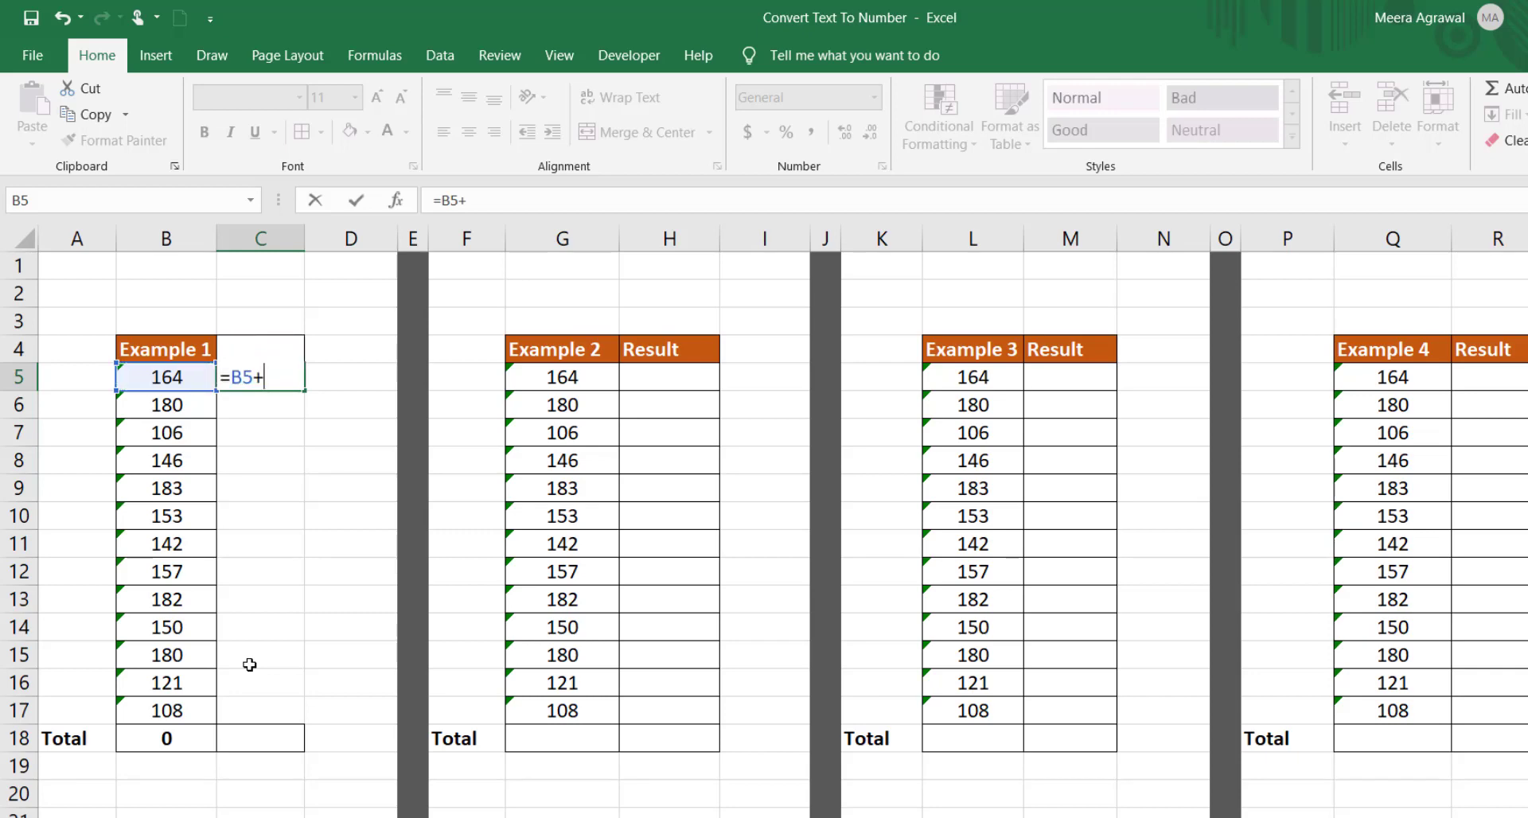
type("0")
key("Return")
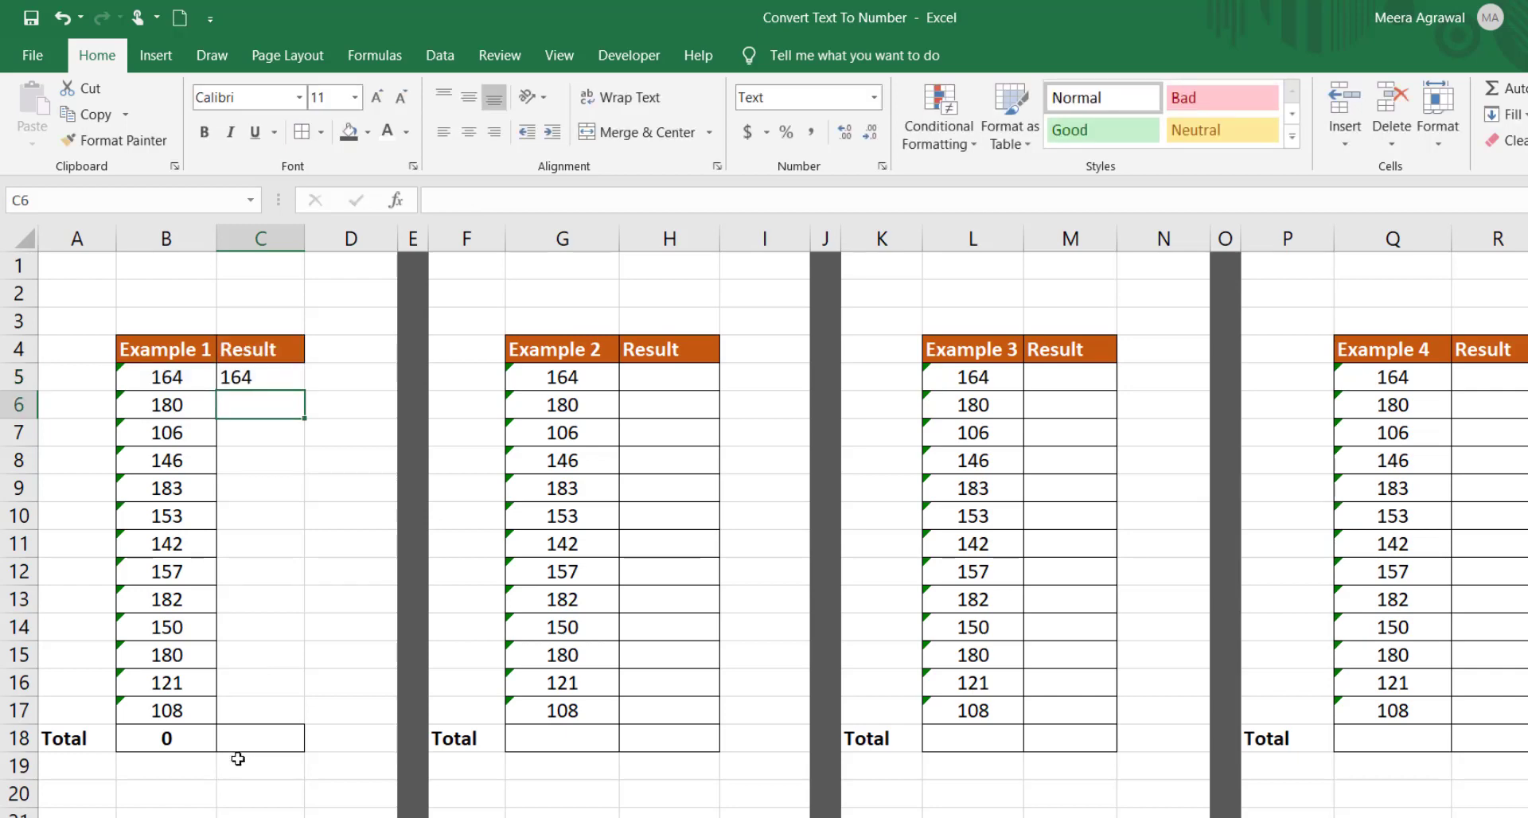
Step: Fill the C5 formula down to C17 and centre the Example 1 results horizontally
left_click(279, 377)
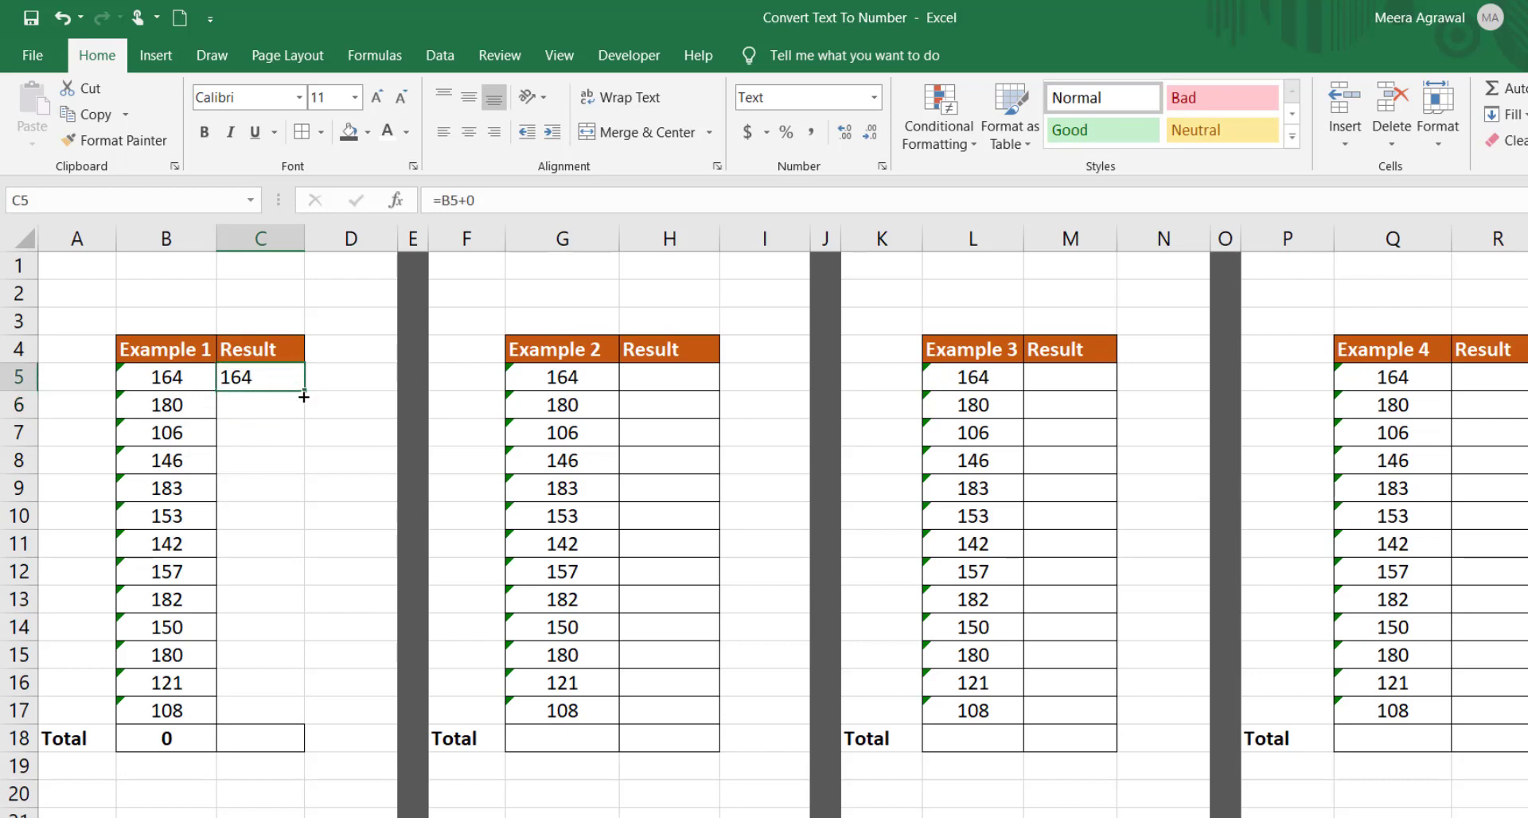
left_click_drag(304, 391, 286, 721)
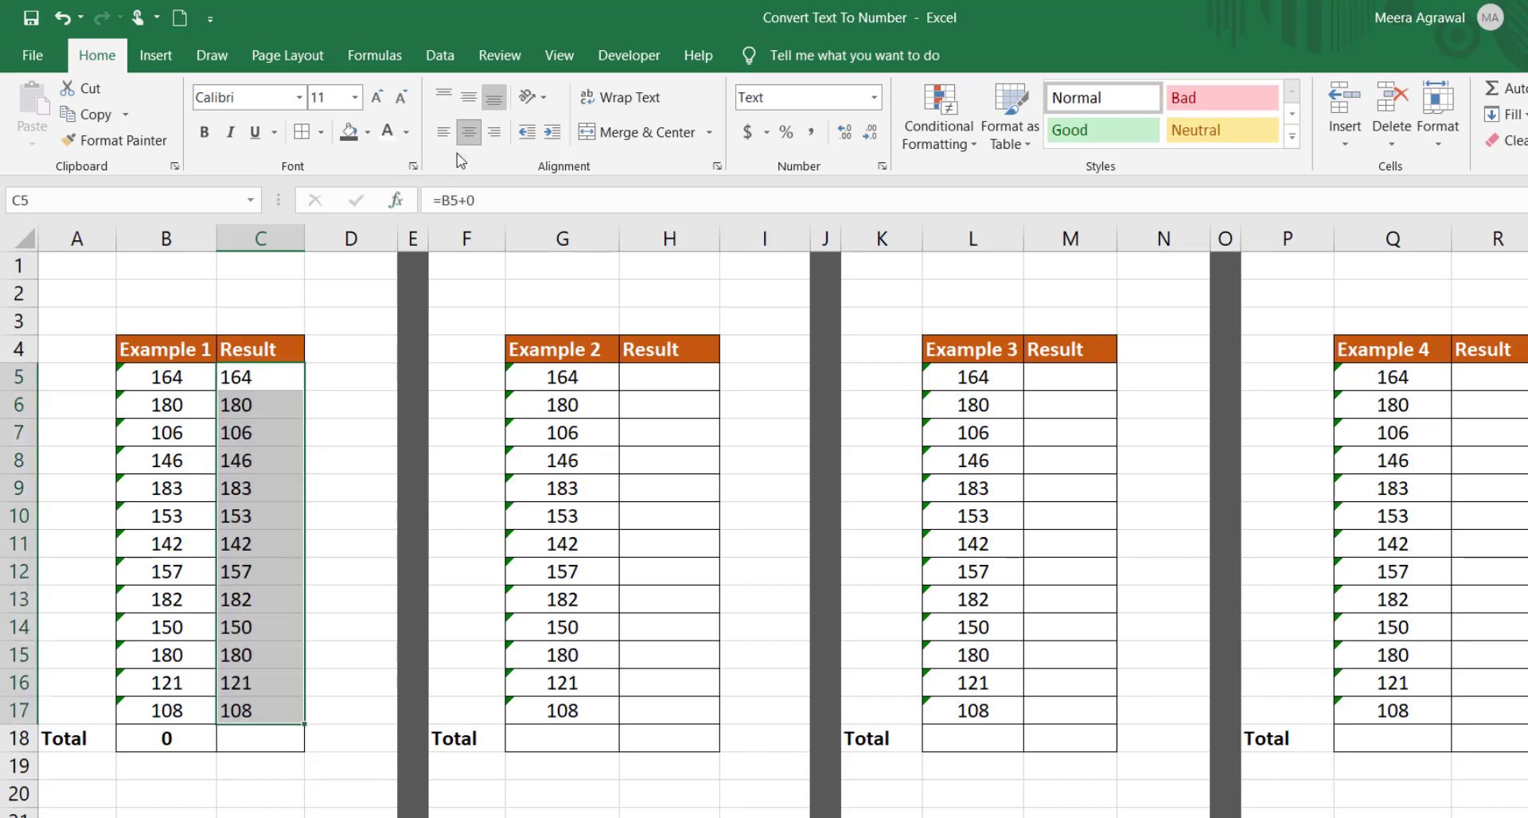
left_click(469, 132)
Step: Review the formula in C5 and its reference to B5
left_click(232, 374)
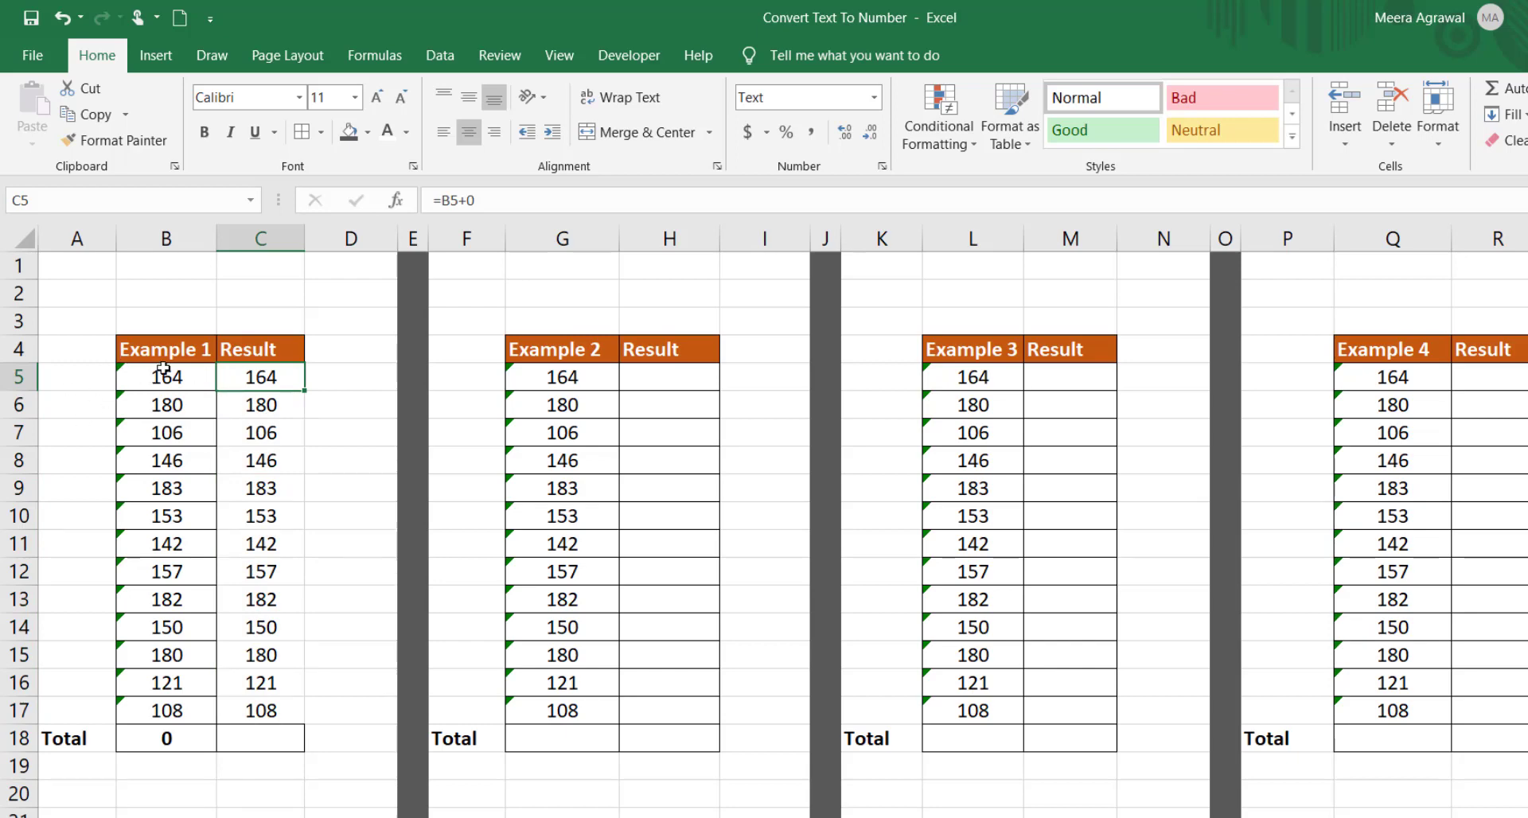
double_click(251, 376)
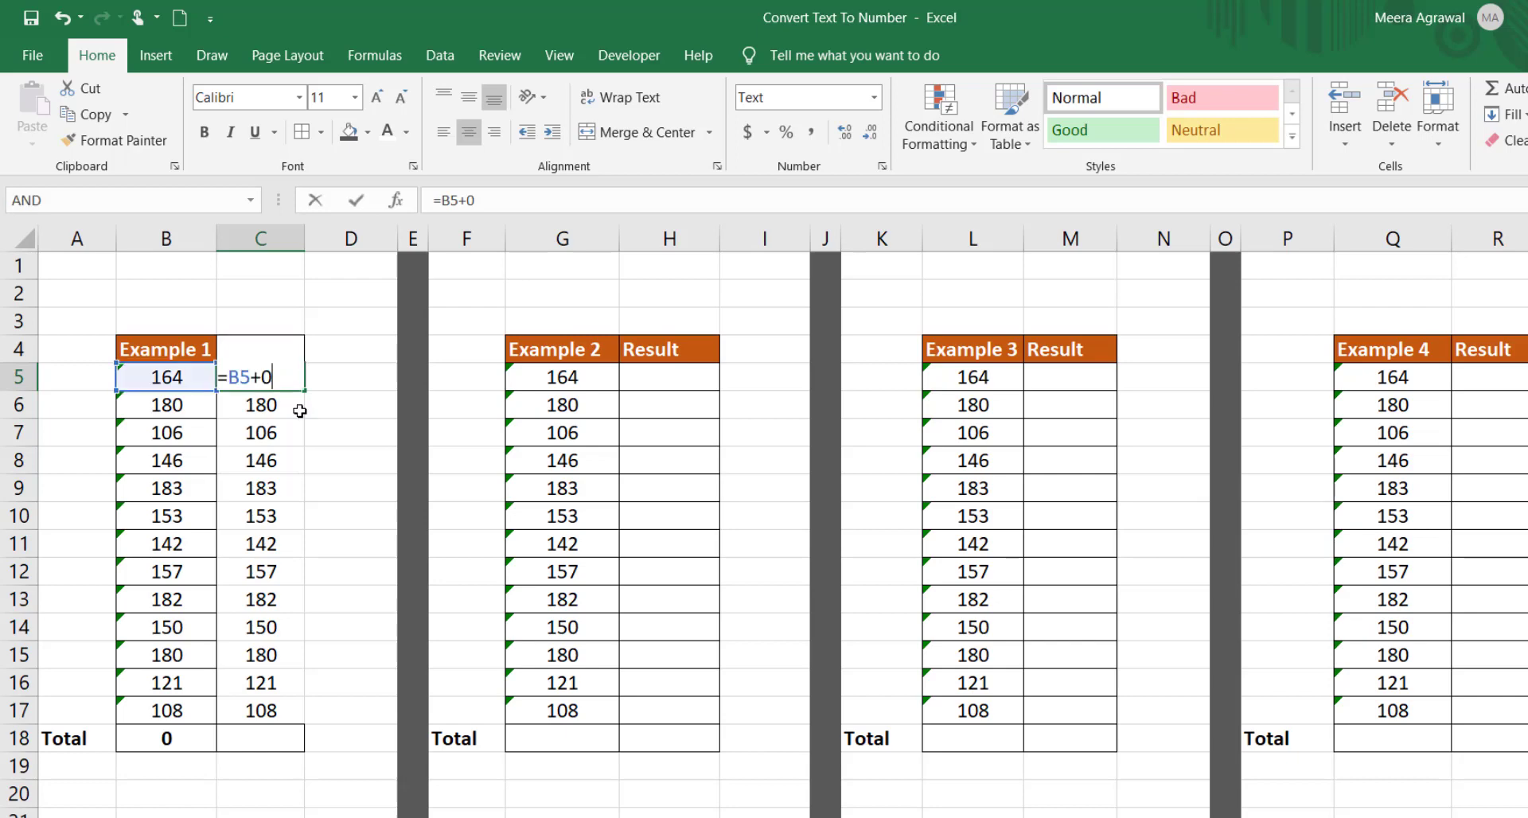
key("ctrl+Return")
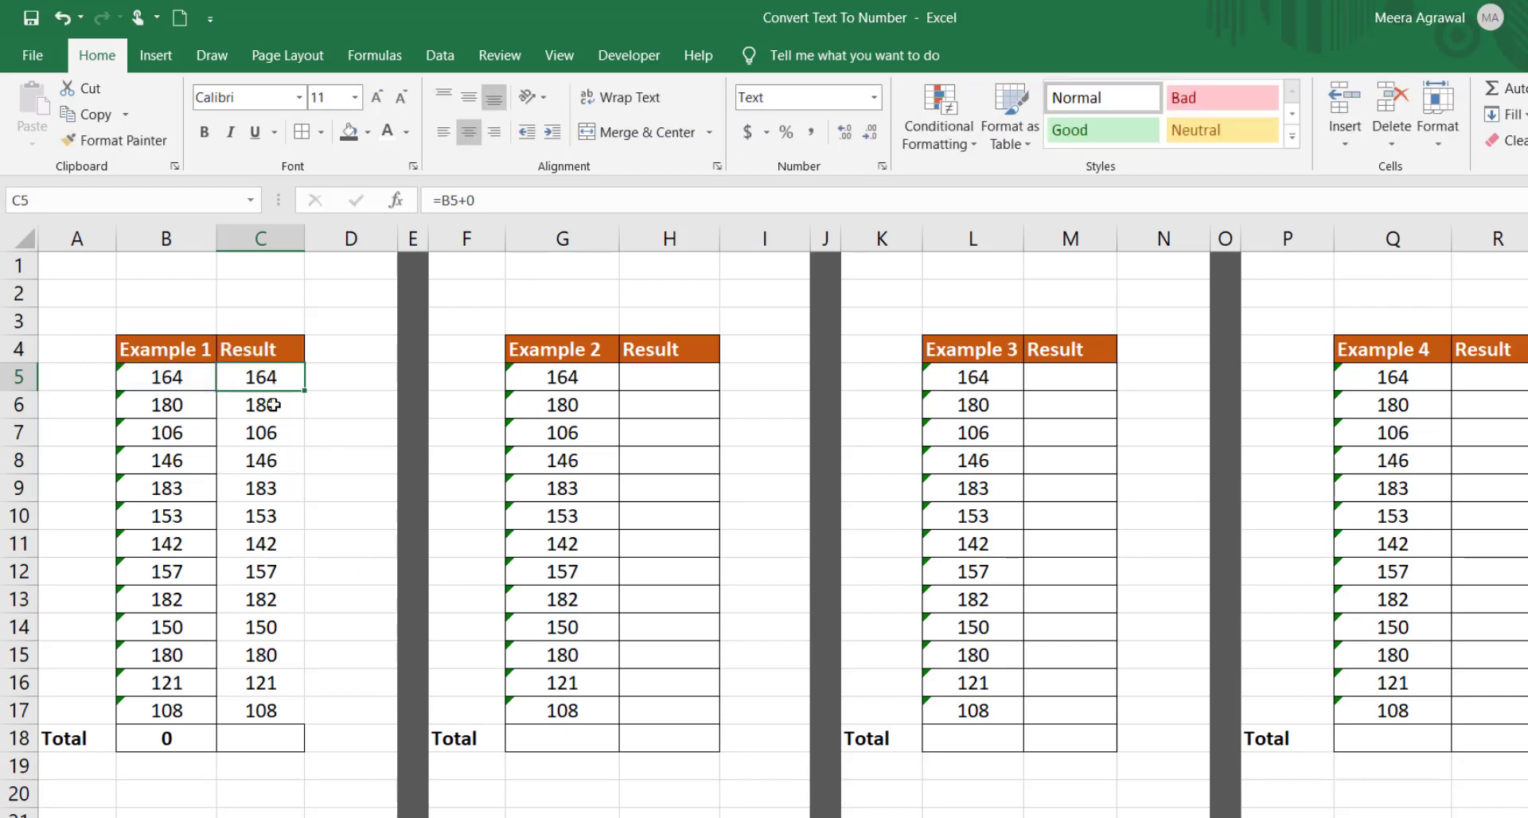
Step: Replace the formulas in C6:C17 with their values by copying and pasting them in place as values only
left_click_drag(253, 403, 298, 711)
key("ctrl+c")
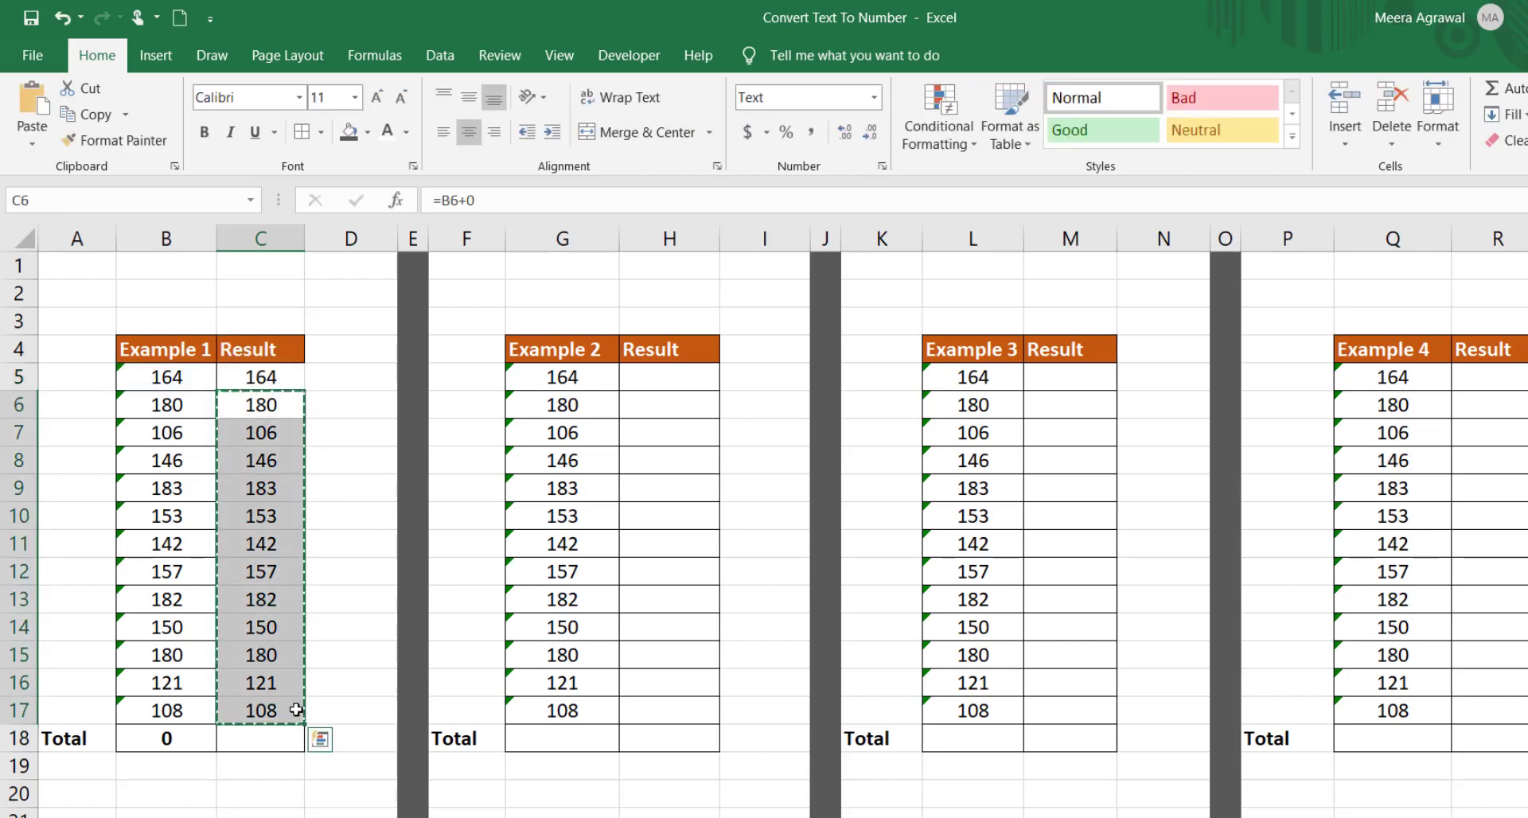
key("ctrl+alt+v")
key("v")
key("Return")
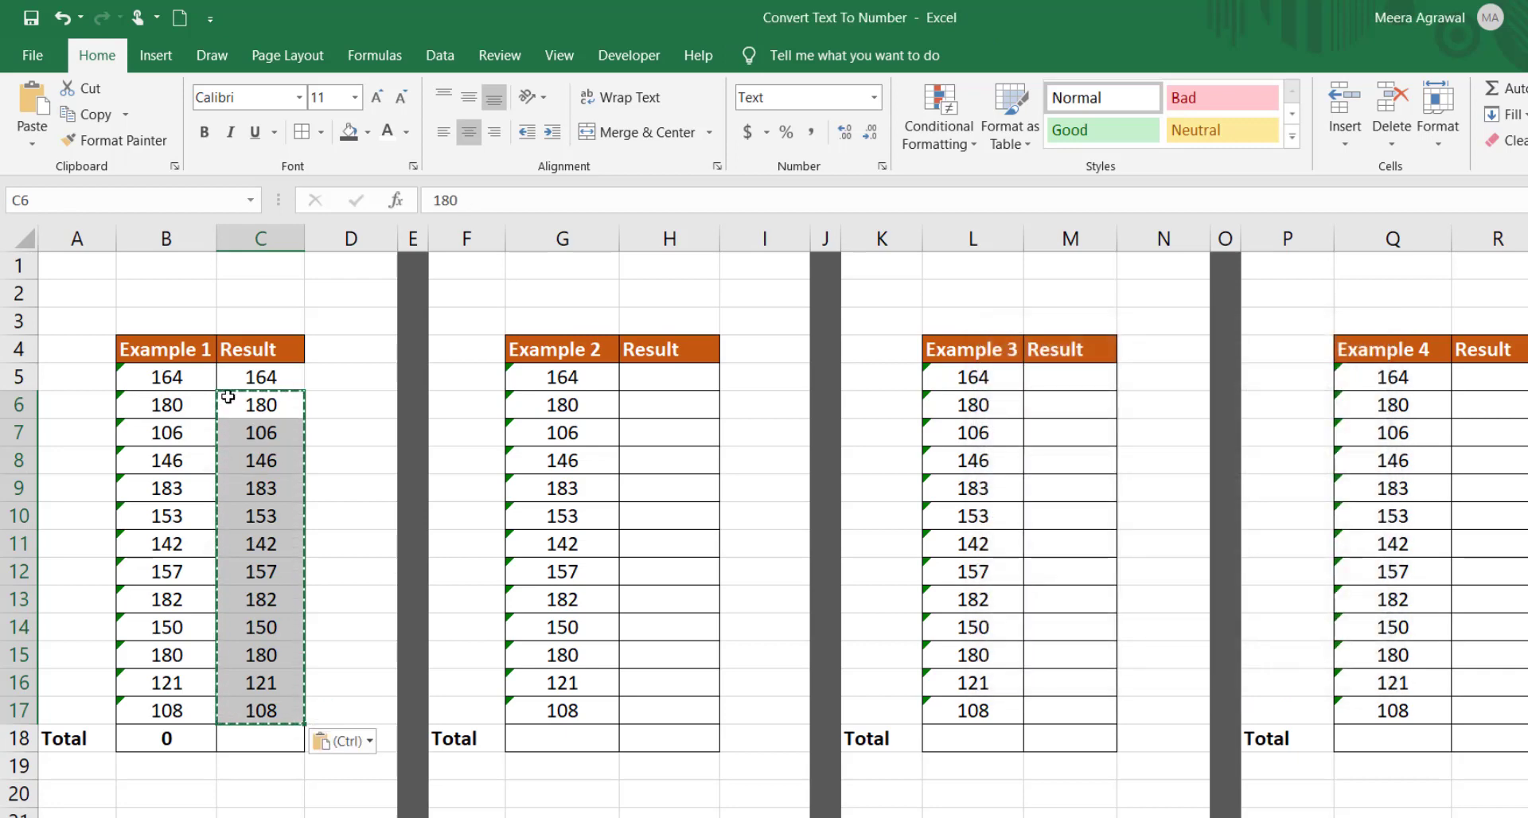
Step: Check the contents of the pasted cells C6 and C7
left_click(239, 405)
key("F2")
key("Escape")
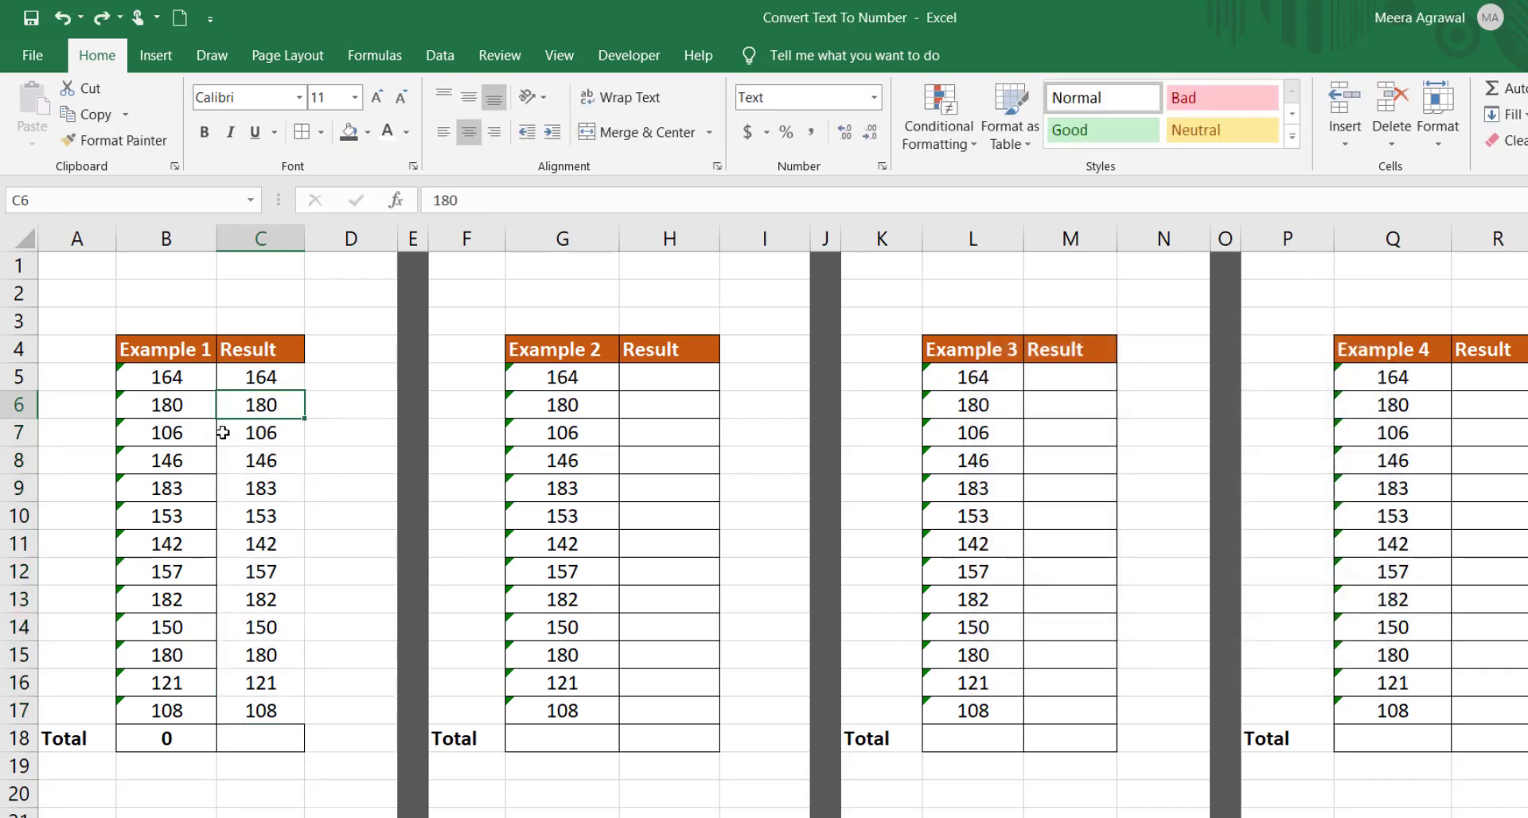
left_click(245, 431)
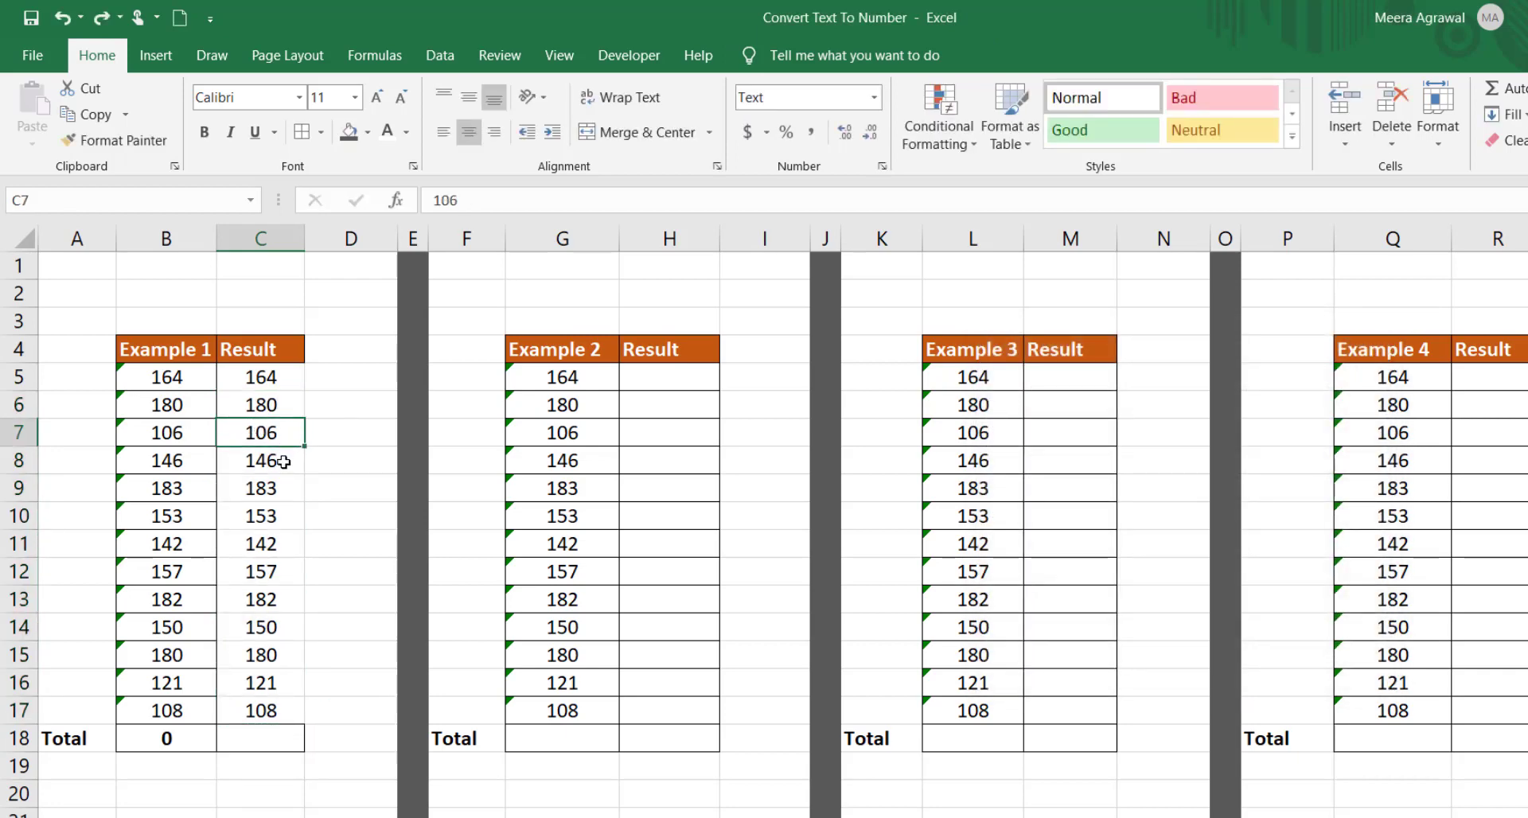
Step: Total the Example 1 results in C18 with a SUM formula over C5:C17
left_click(256, 744)
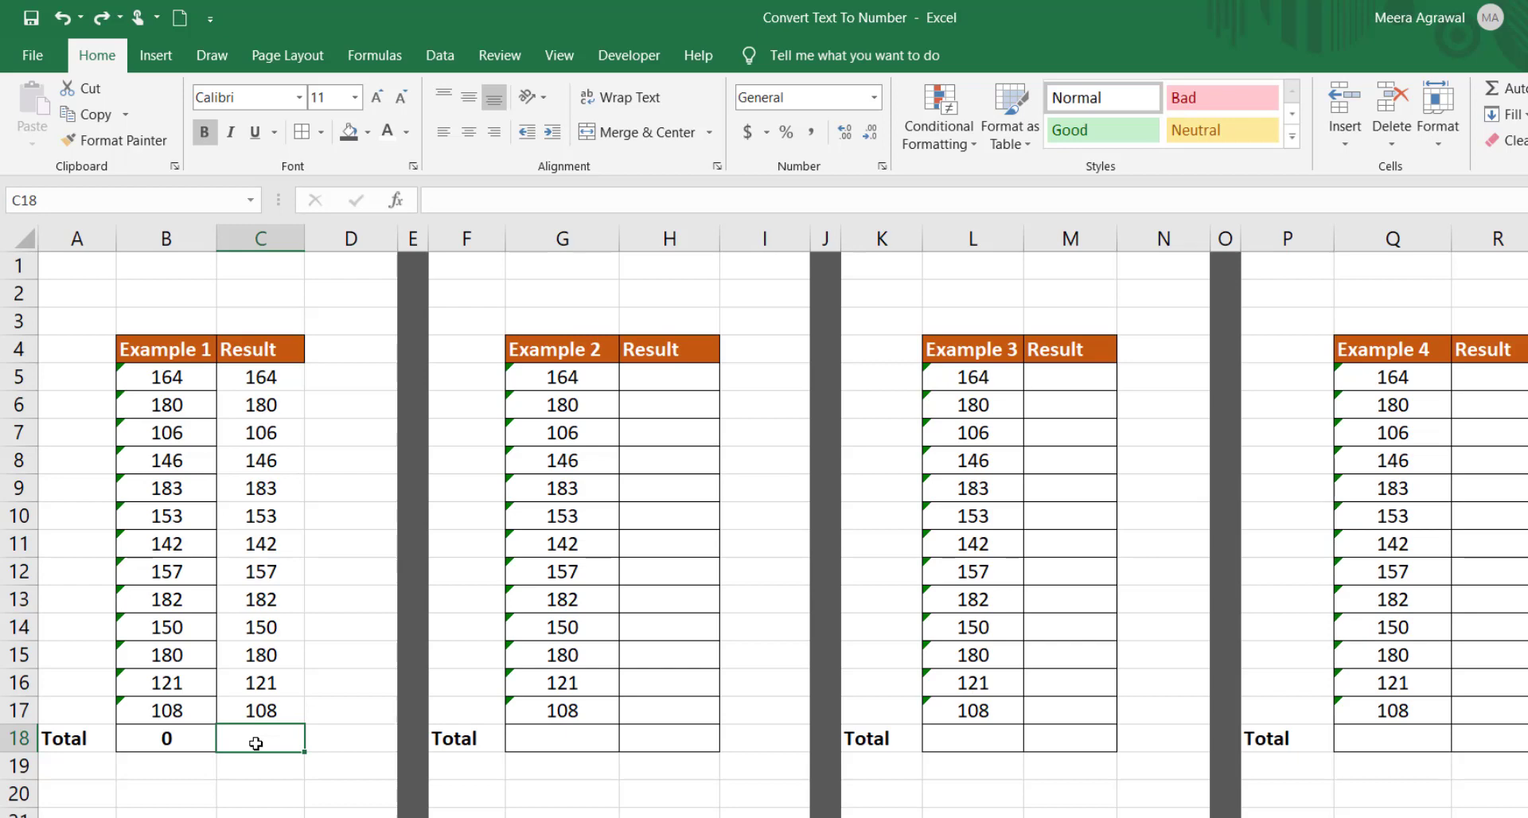
type("=sum")
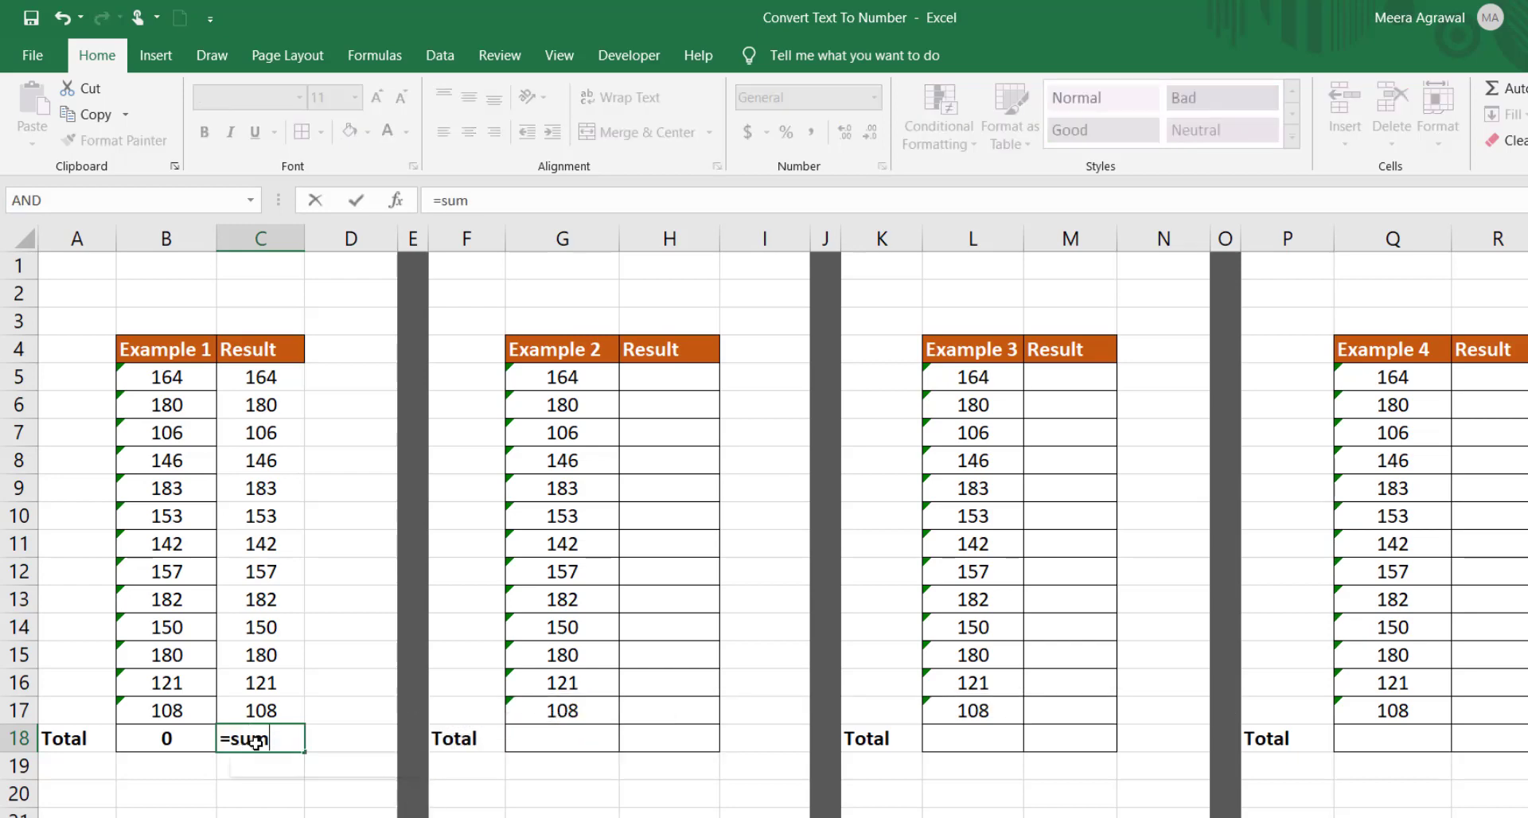
type("(")
left_click_drag(258, 379, 328, 708)
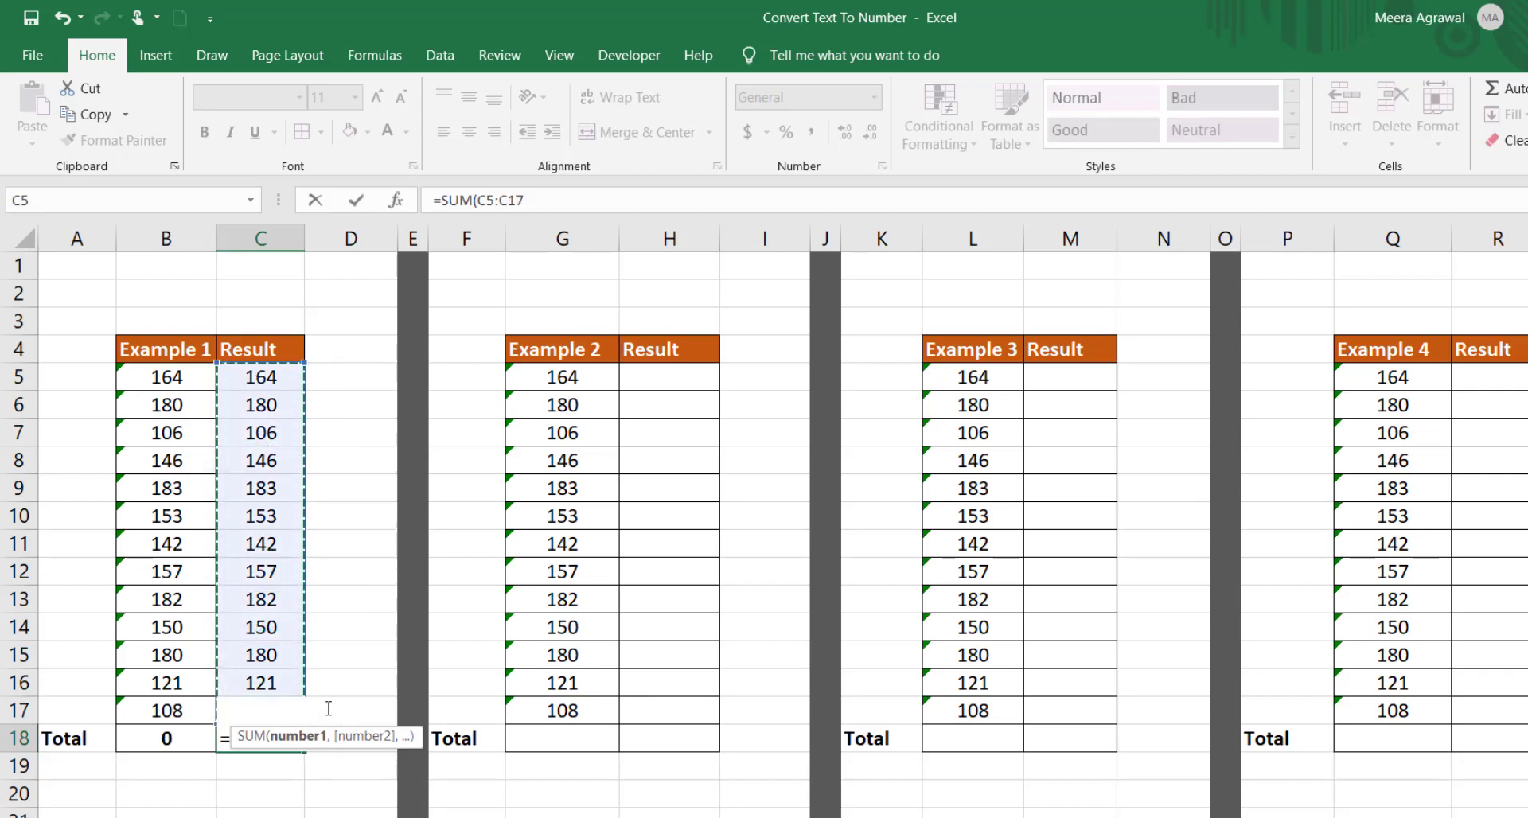
key("Return")
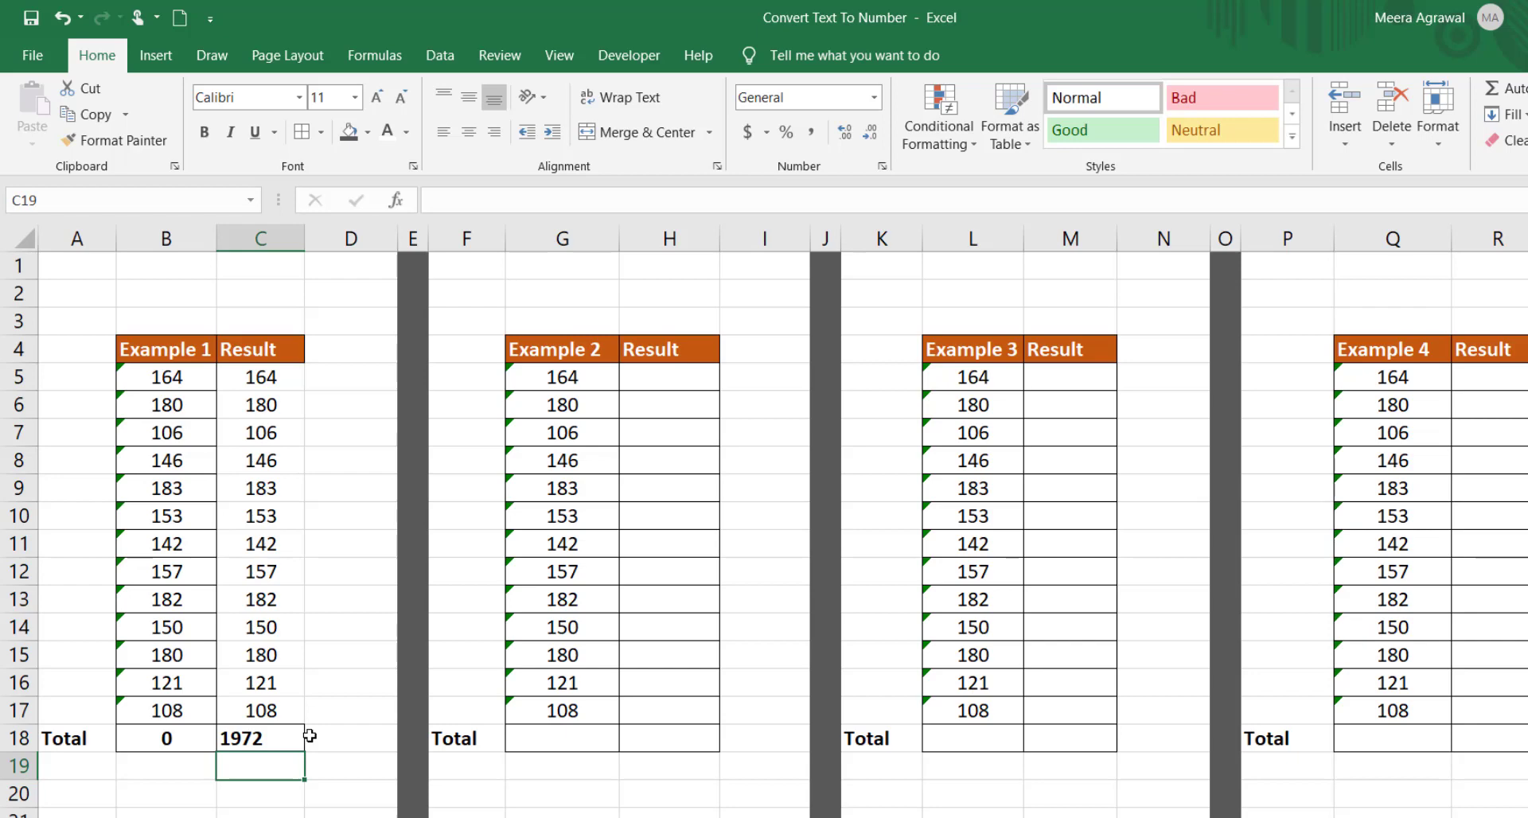
Step: Enter =G5*1 in H5 and fill the formula down the Example 2 Result column through H17
left_click(683, 374)
type("=")
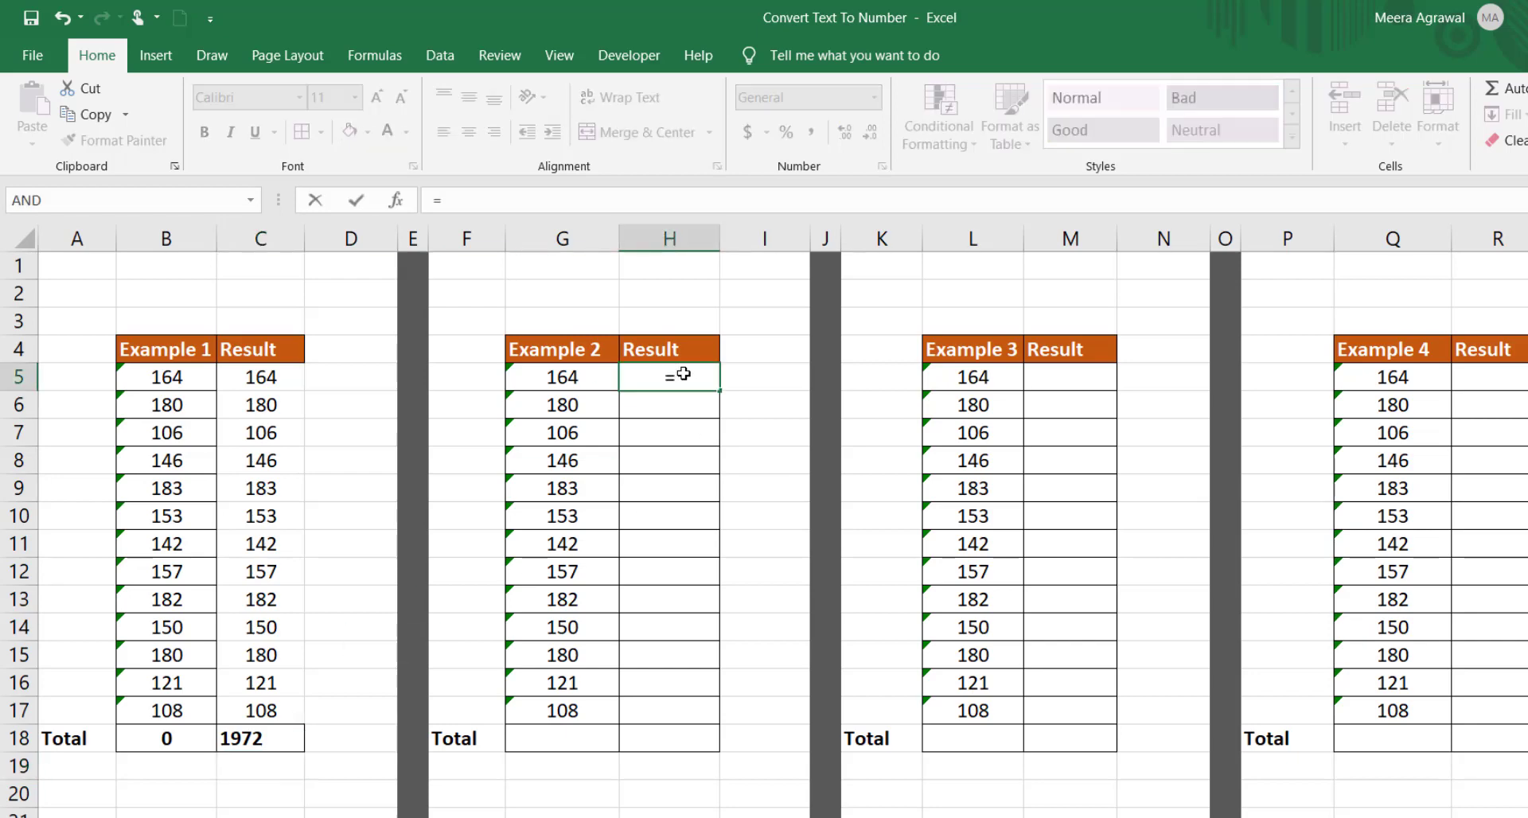
left_click(588, 370)
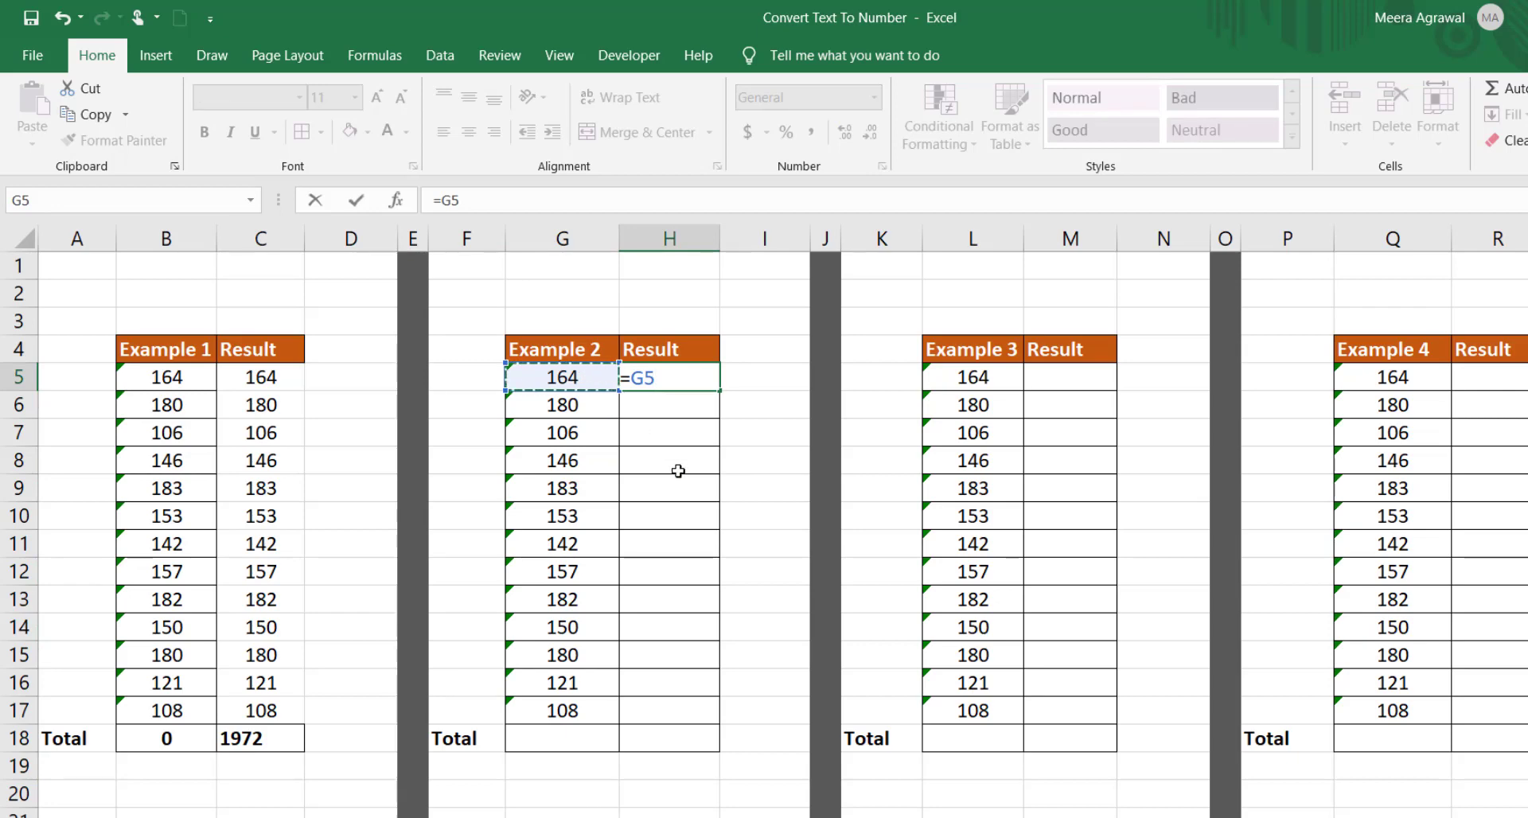
type("*")
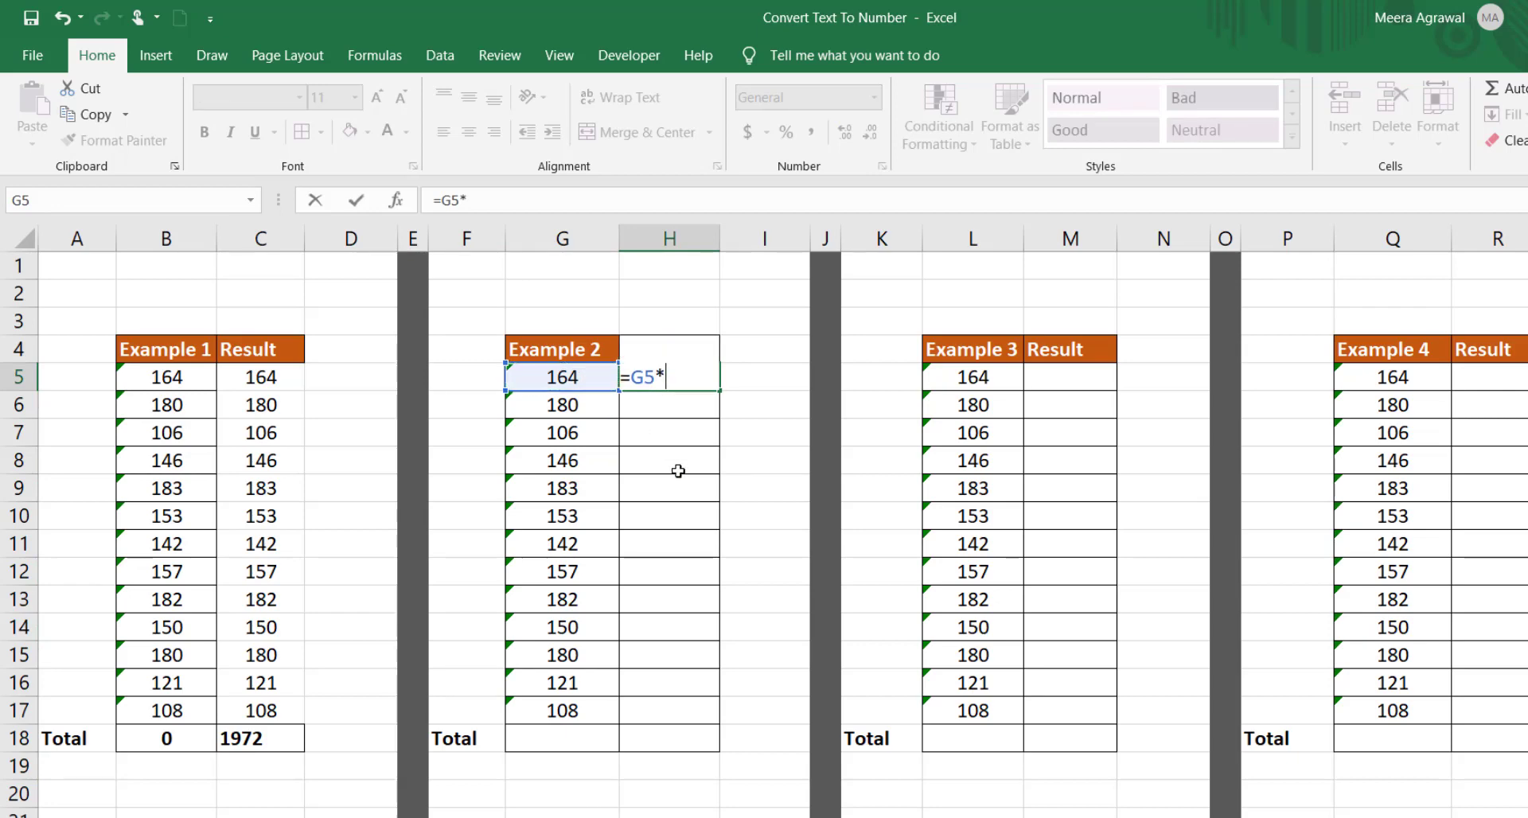
type("1")
key("Return")
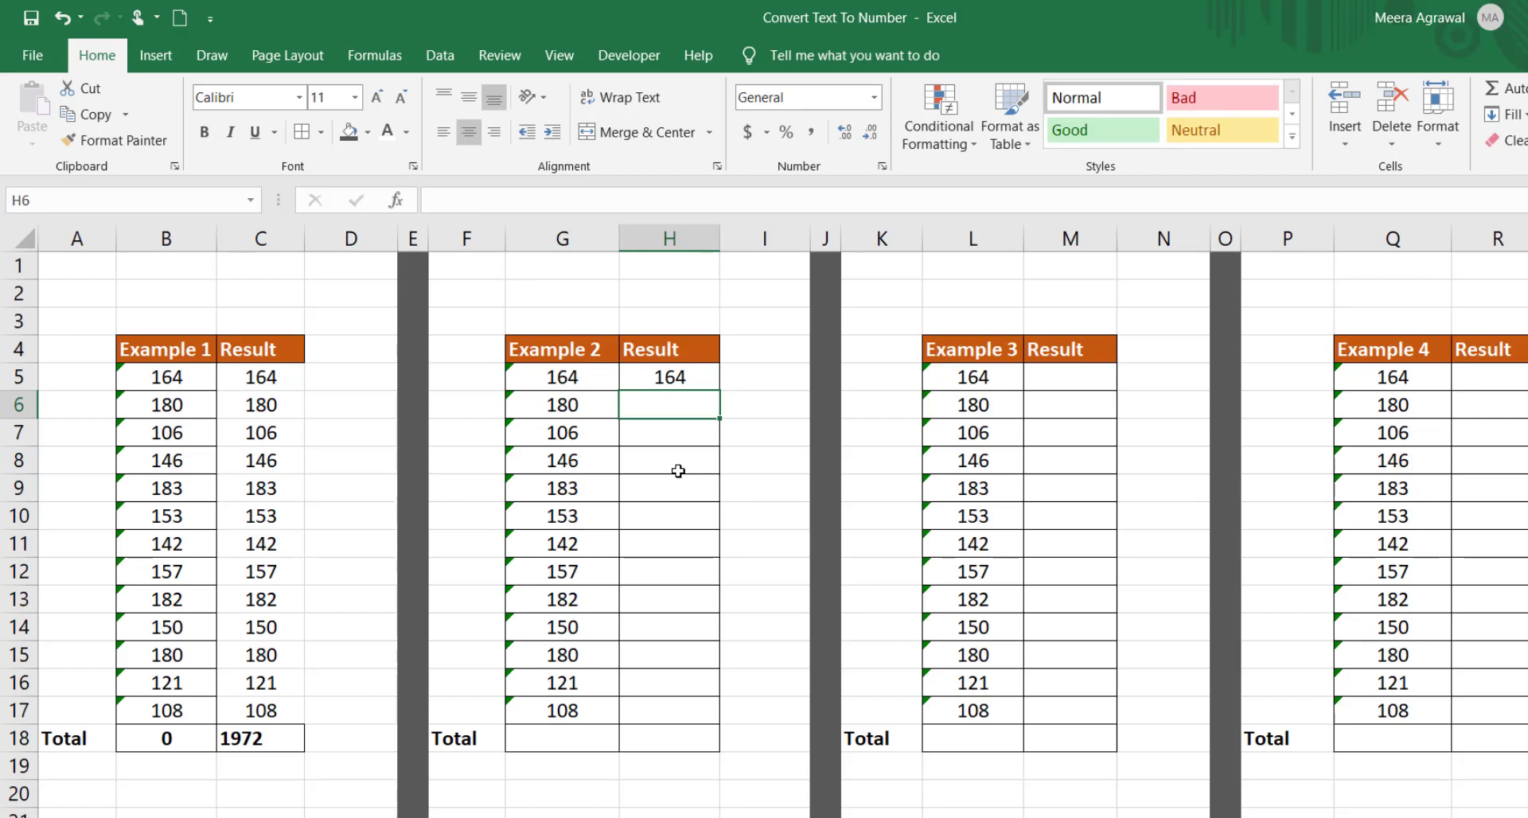
left_click(669, 377)
double_click(720, 391)
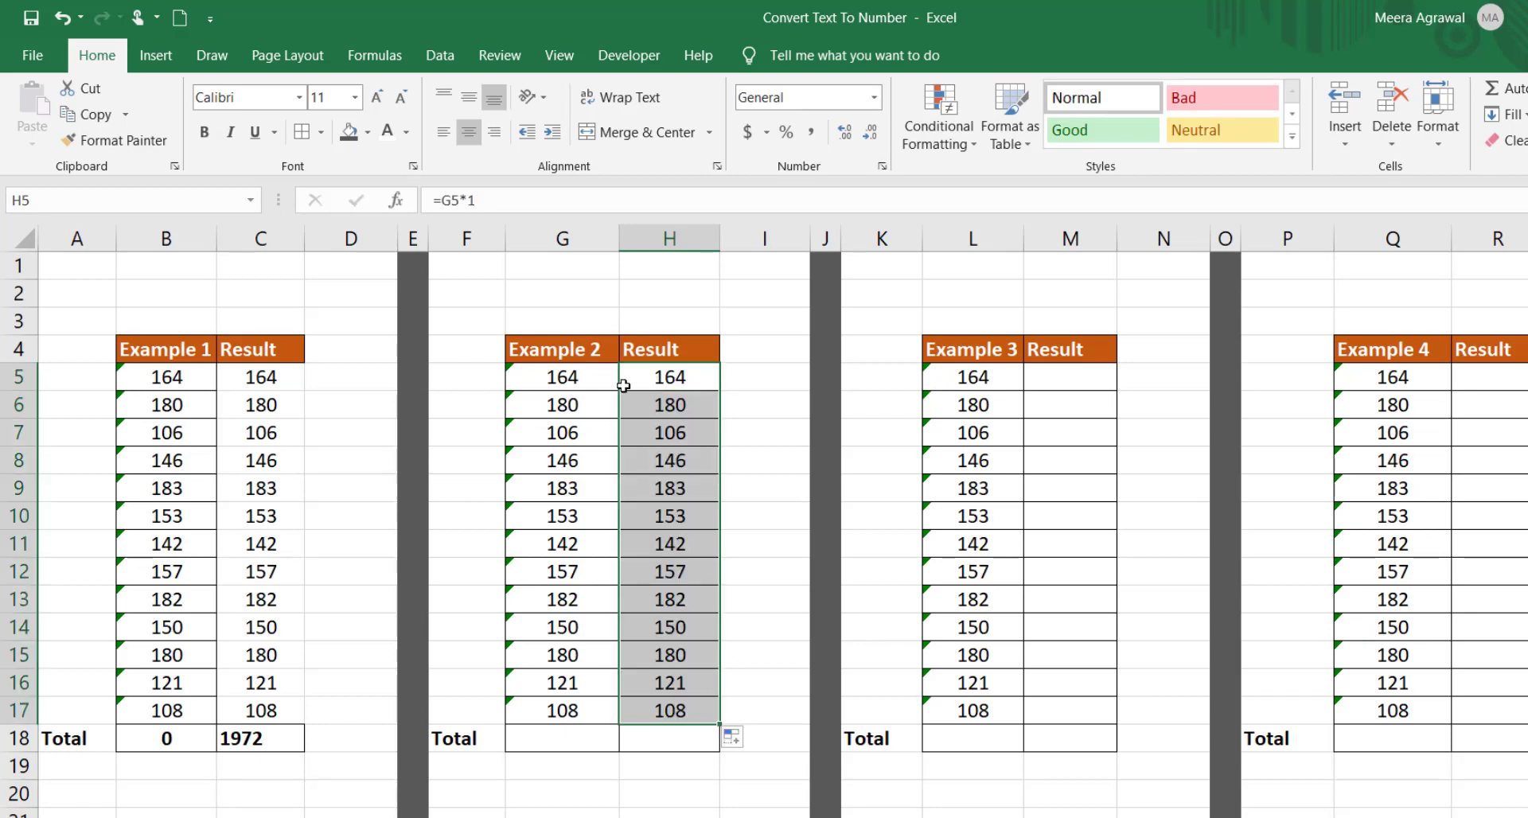
Step: Display the C5 formula =B5+0 as text and shade the cell light green
left_click(267, 371)
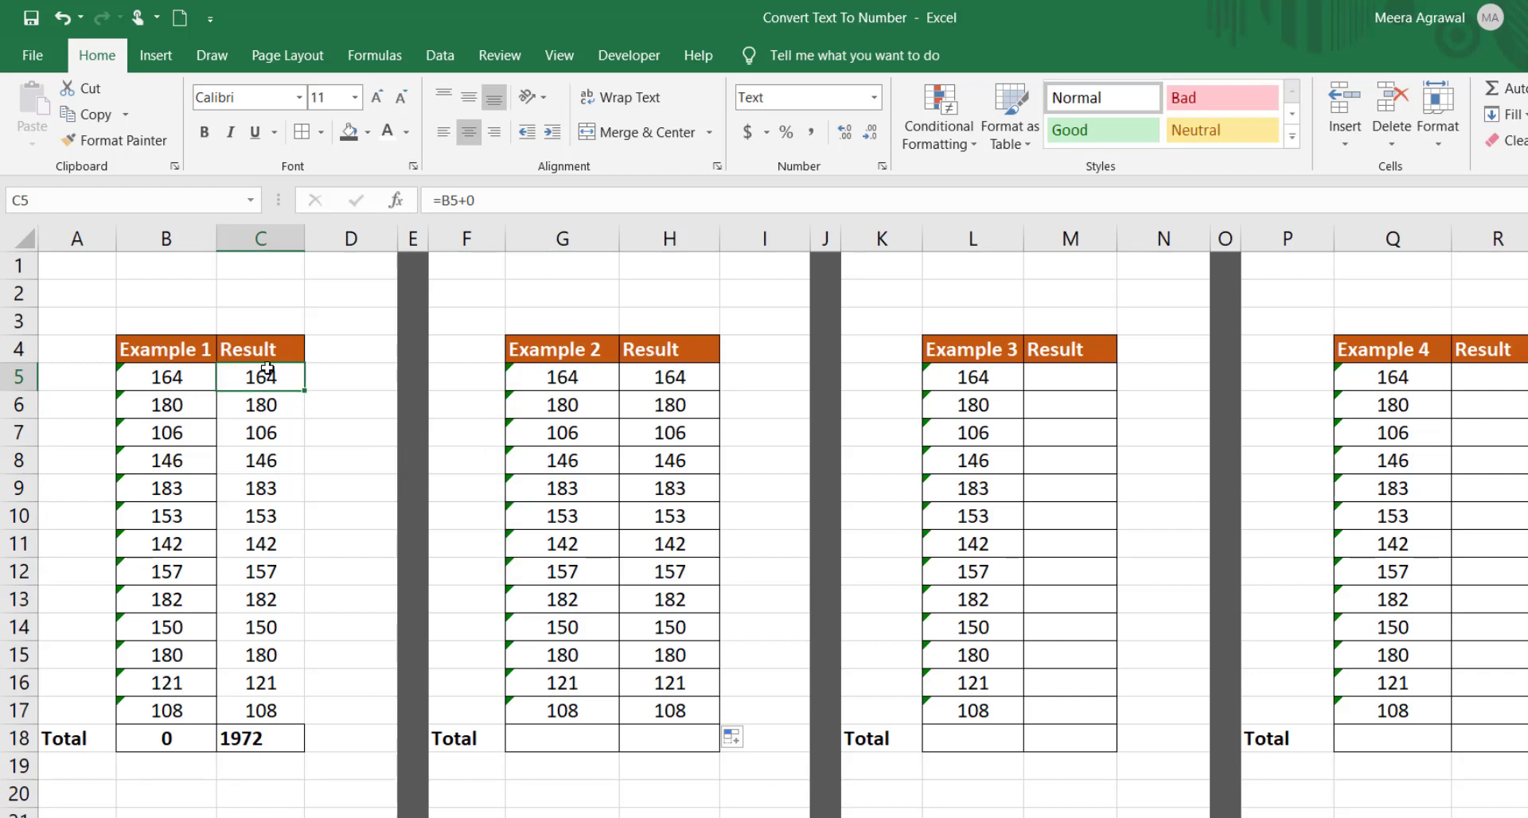
double_click(267, 371)
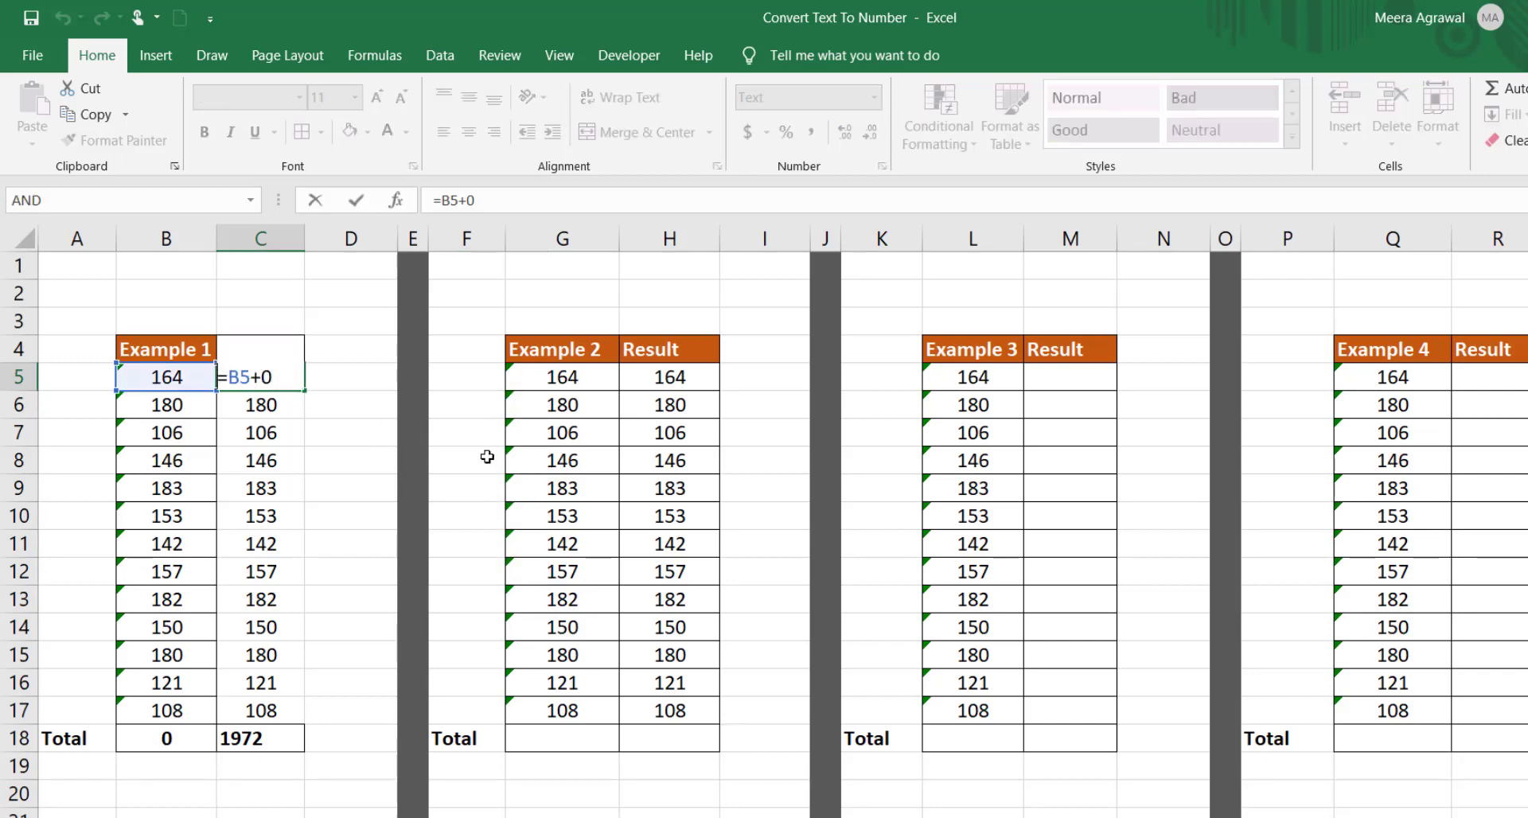
key("Return")
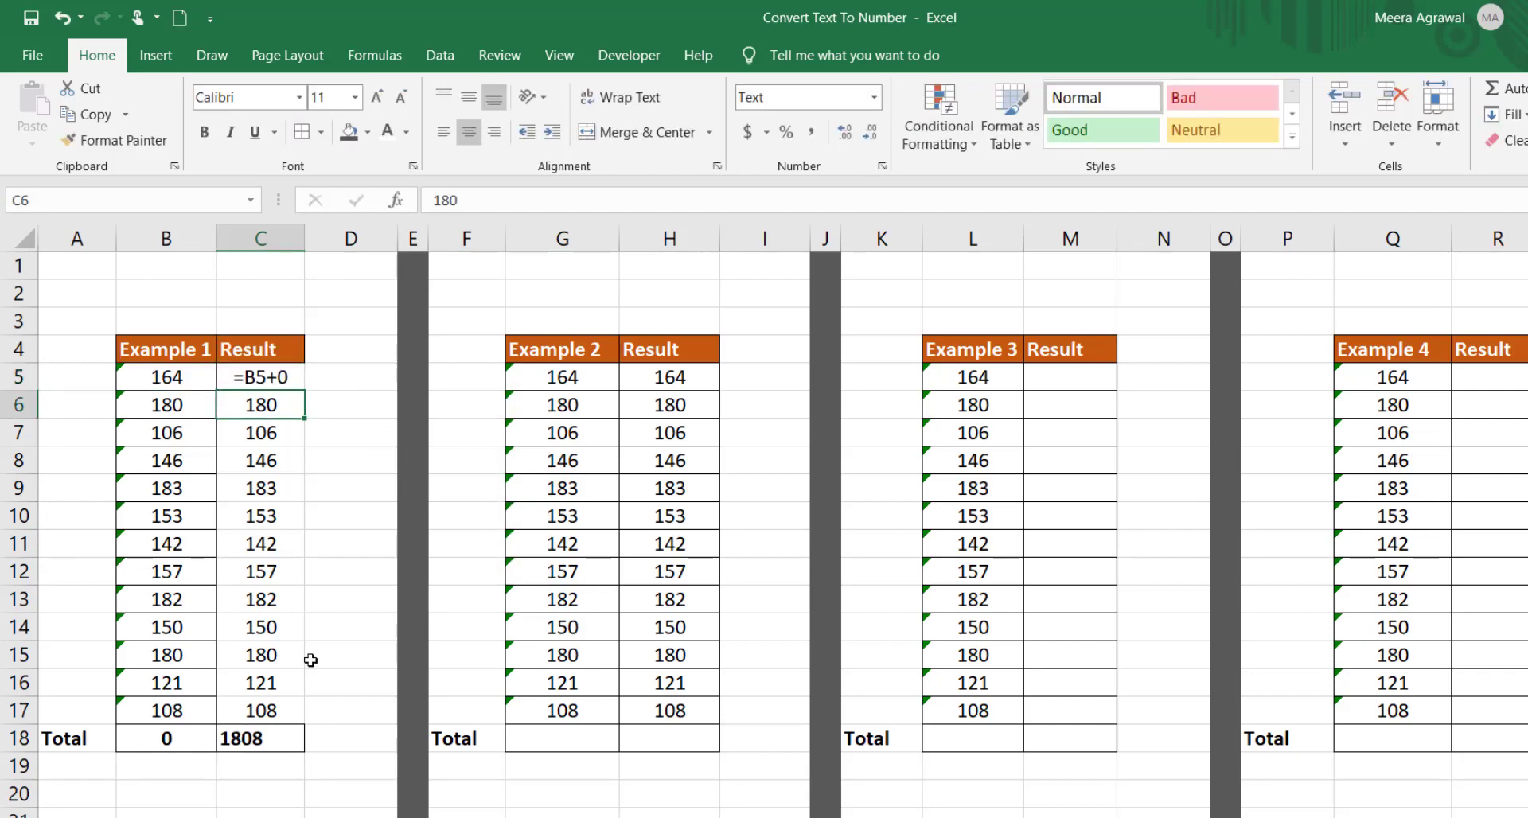
left_click(251, 374)
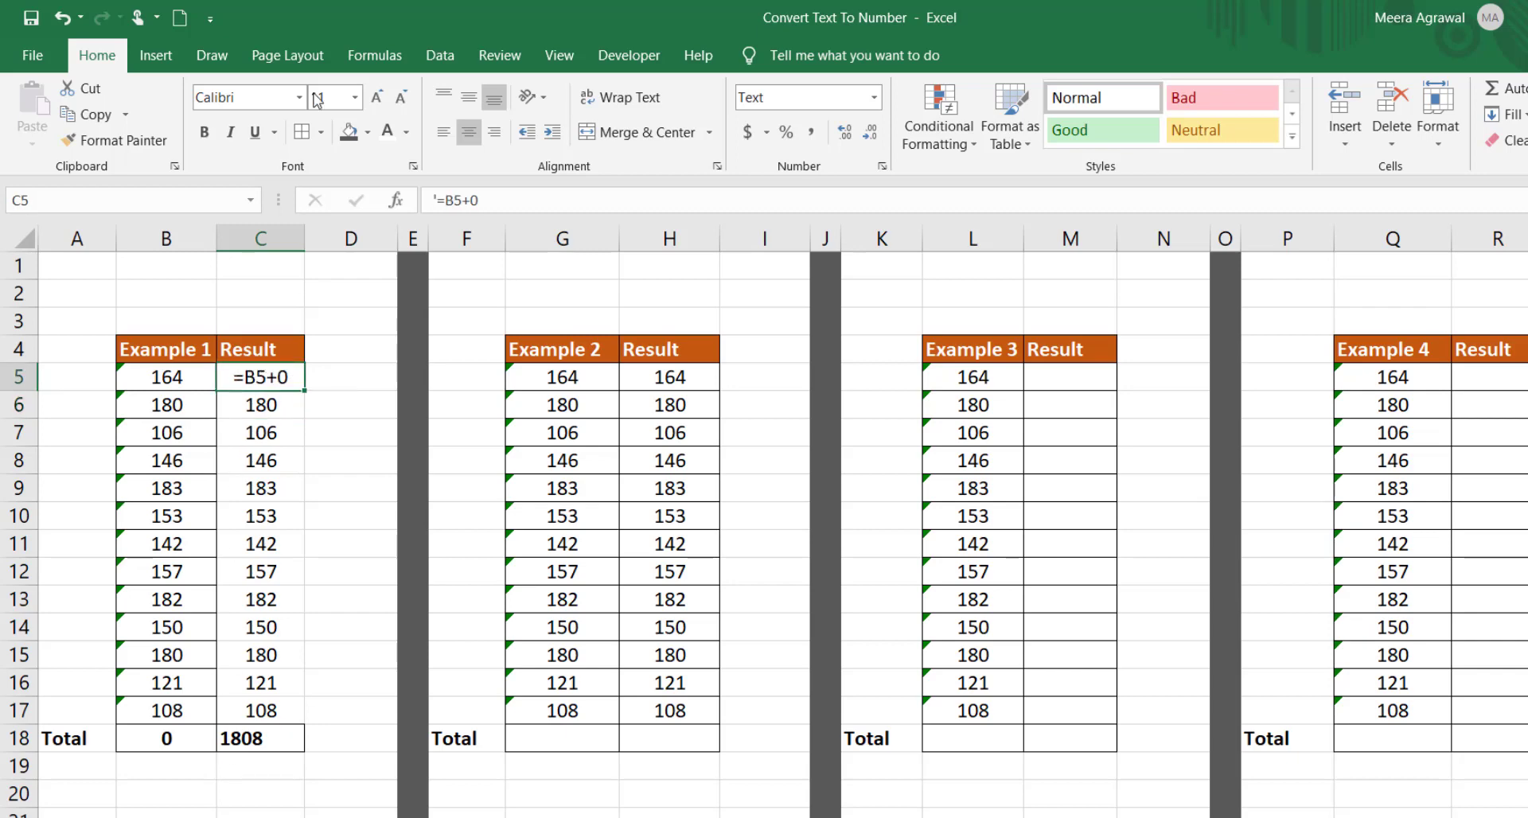
left_click(367, 132)
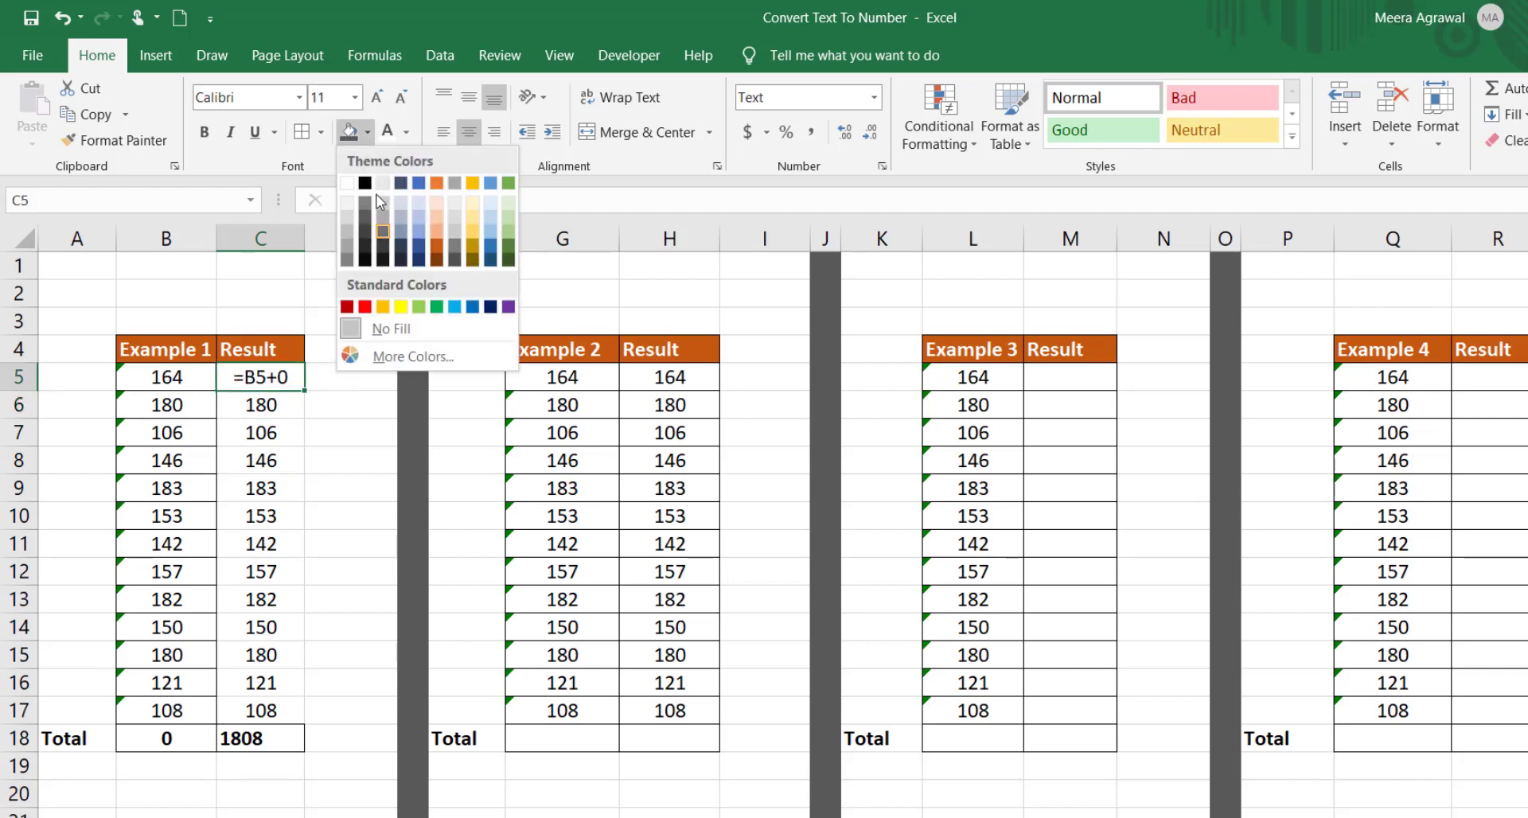
left_click(509, 228)
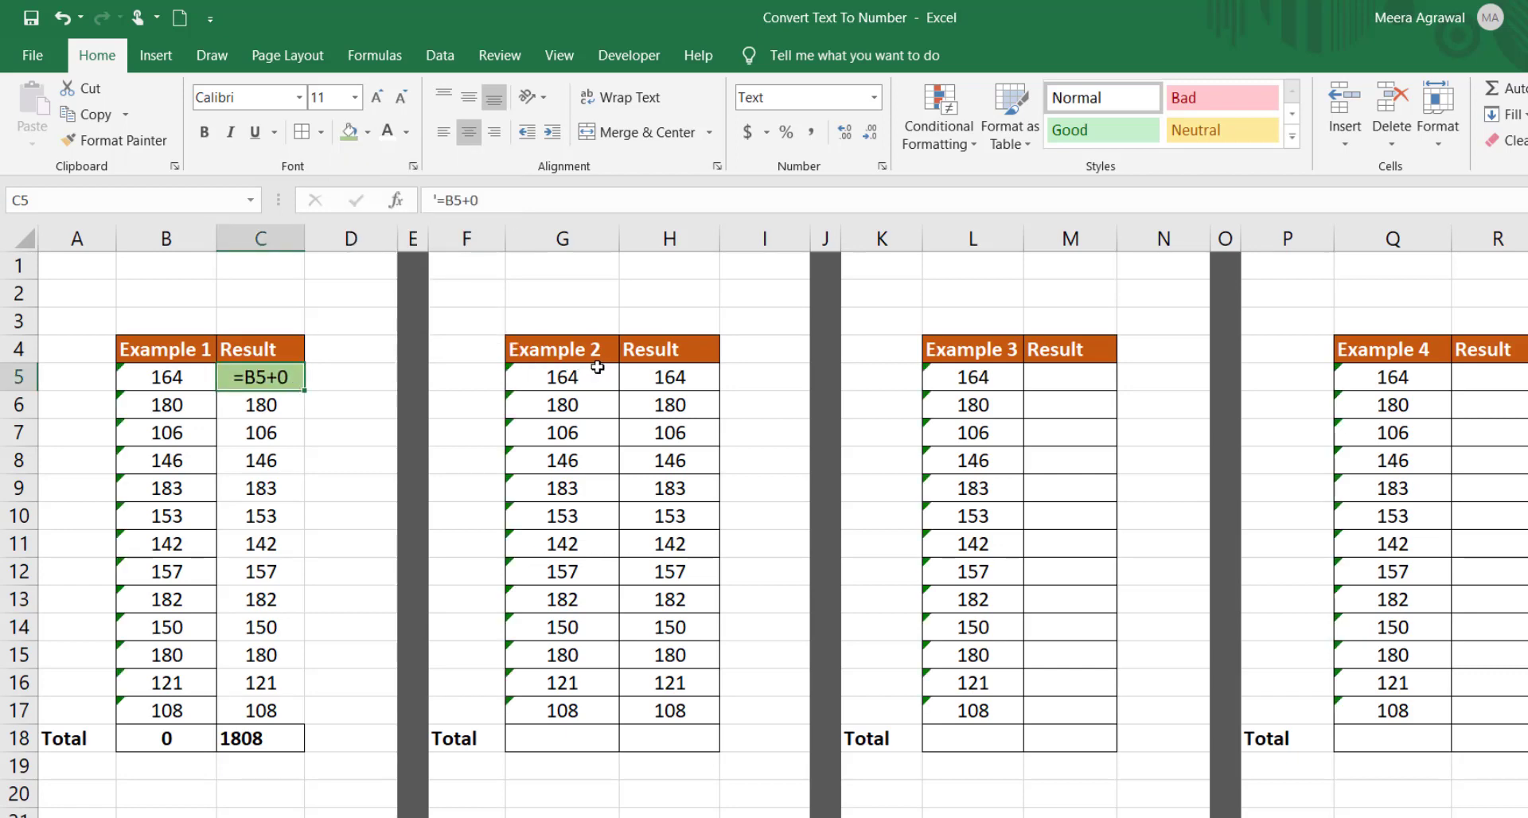
Step: Display the H5 formula =G5*1 as literal text in its cell
left_click(654, 367)
double_click(653, 367)
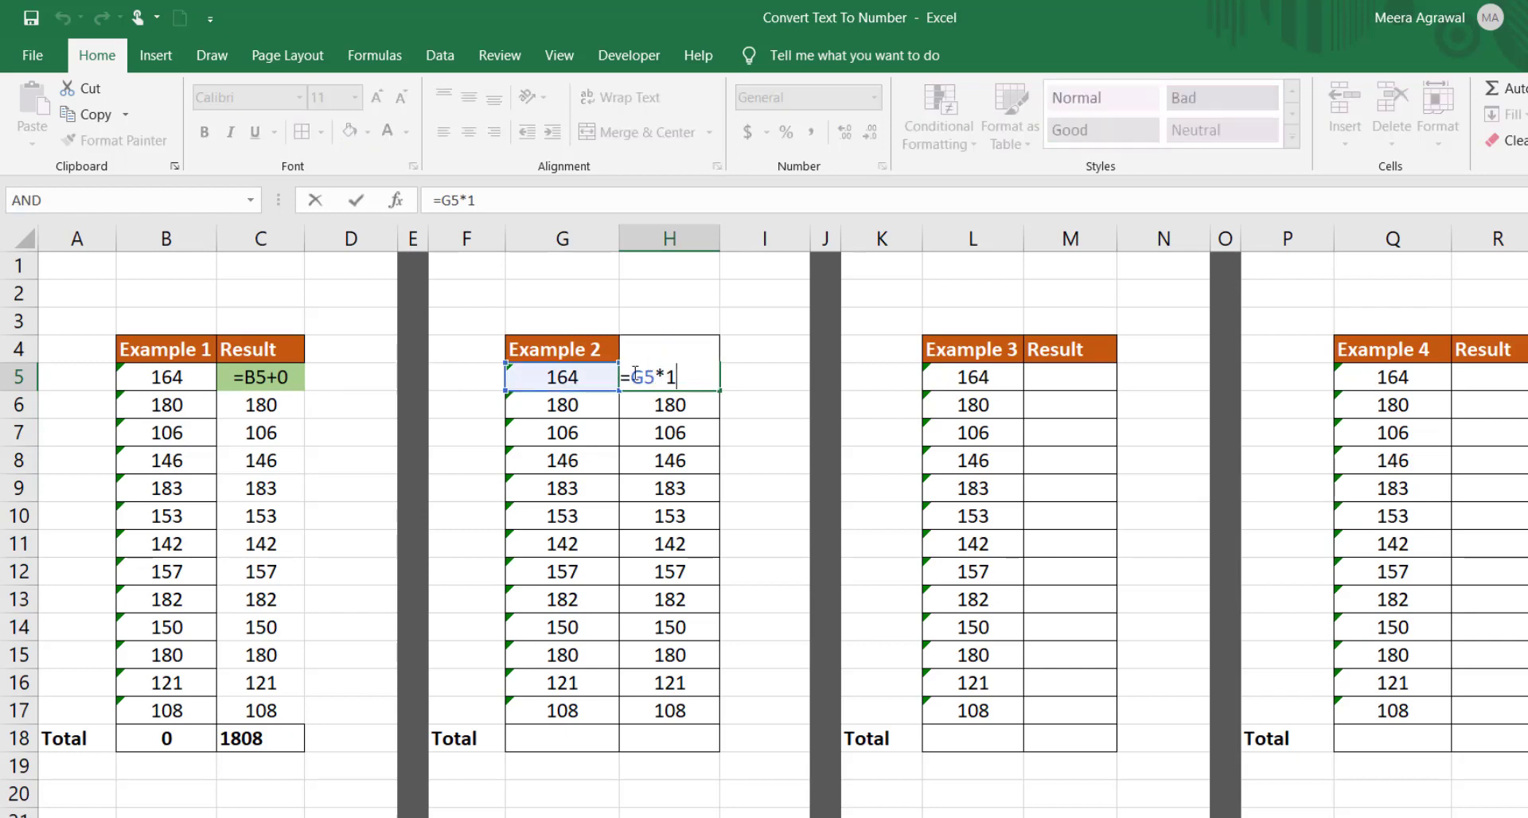
key("Return")
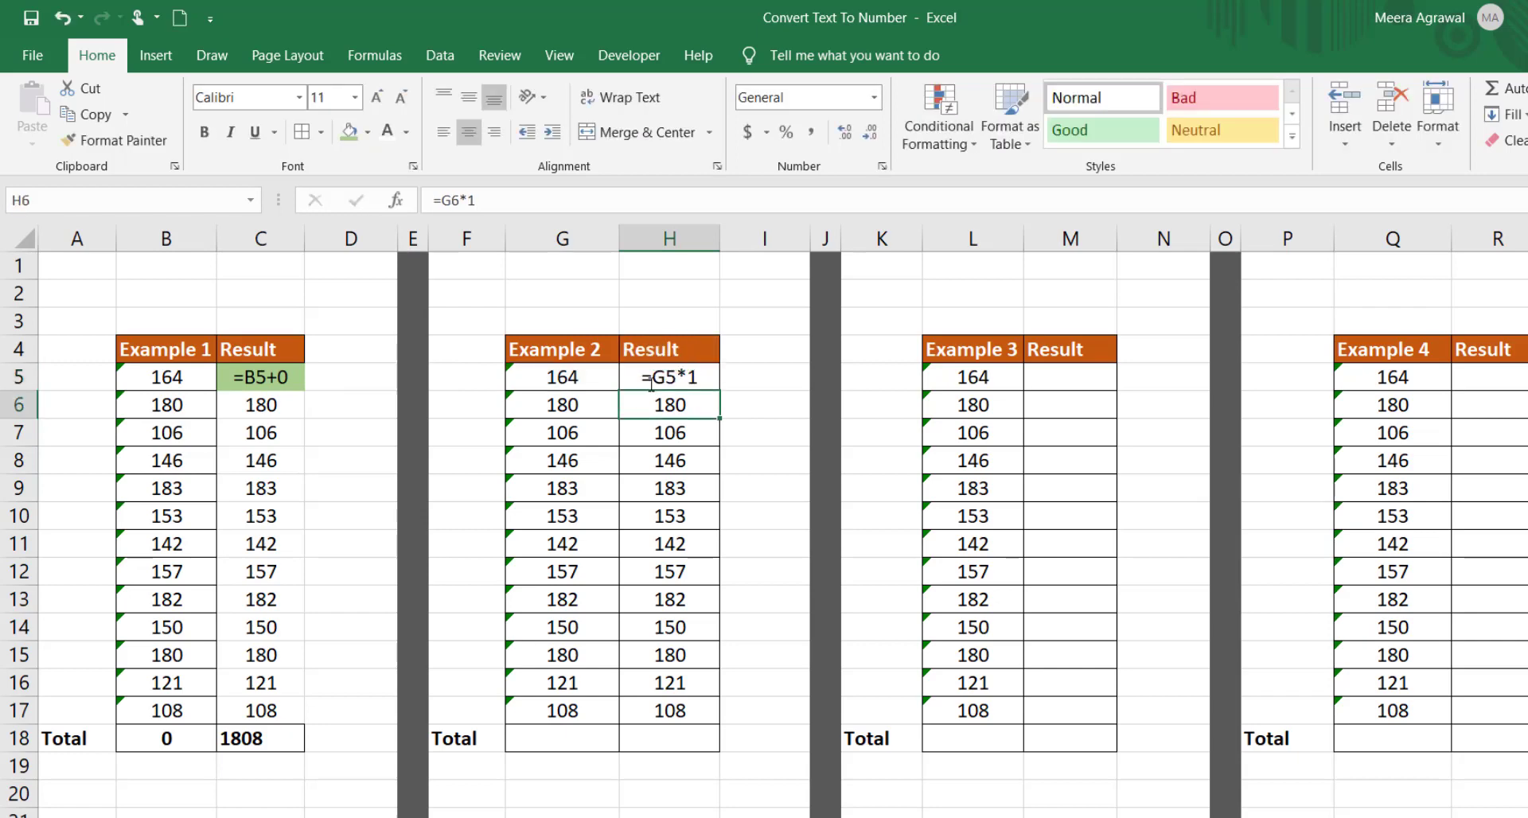
Step: Replace the formulas in H6:H17 with their values by copying and pasting them in place as values only
left_click_drag(659, 406, 659, 427)
left_click(678, 541)
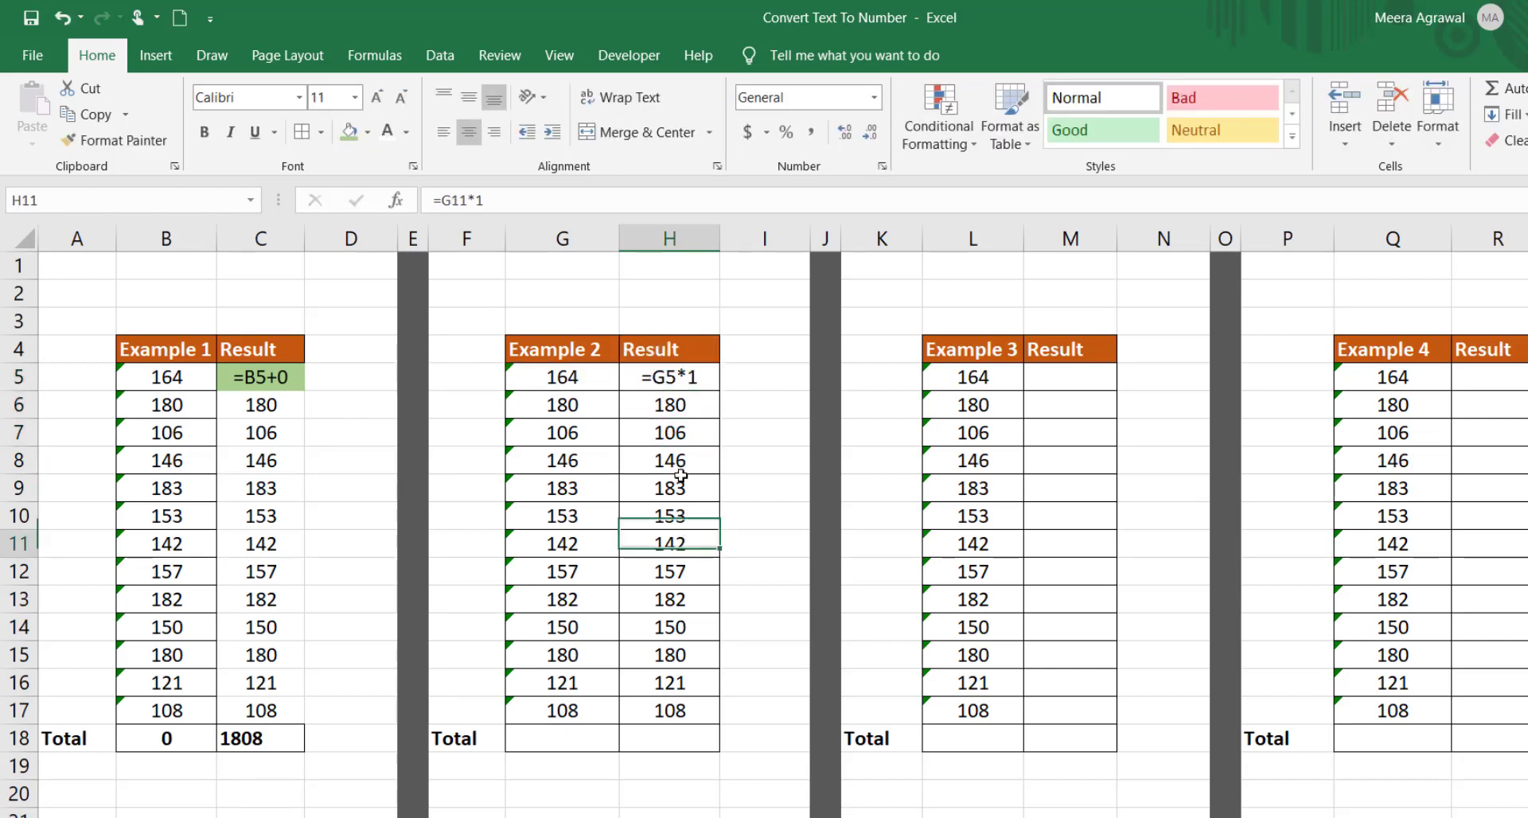
left_click(698, 394)
key("ctrl+shift+Down")
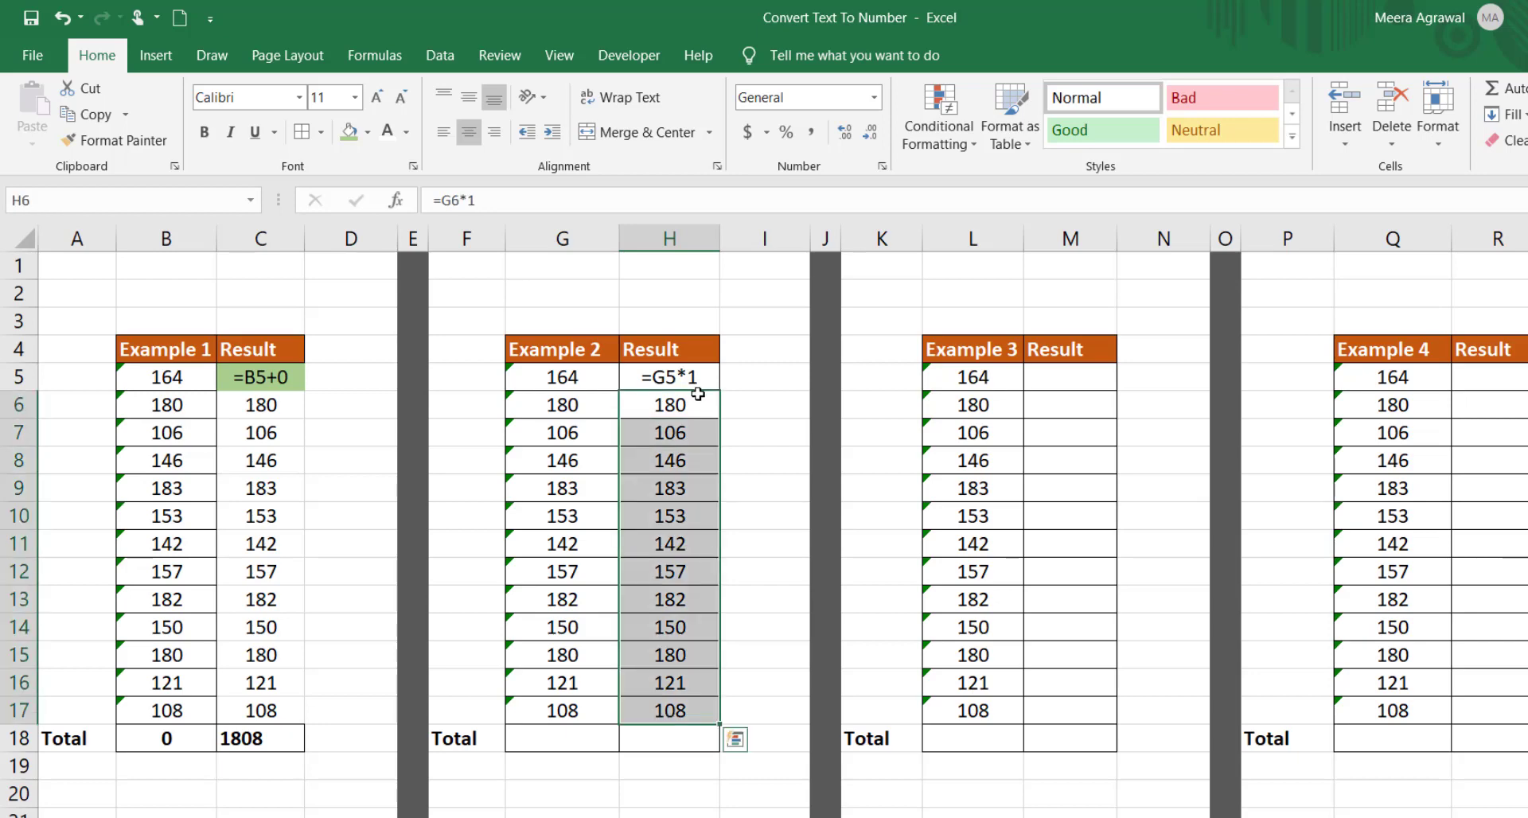
key("ctrl+c")
key("alt+e")
key("s")
key("v")
key("Return")
Step: Total the Example 2 results in H18 with =SUM(H6:H17) and left-align the total
key("ctrl+Down")
key("Down")
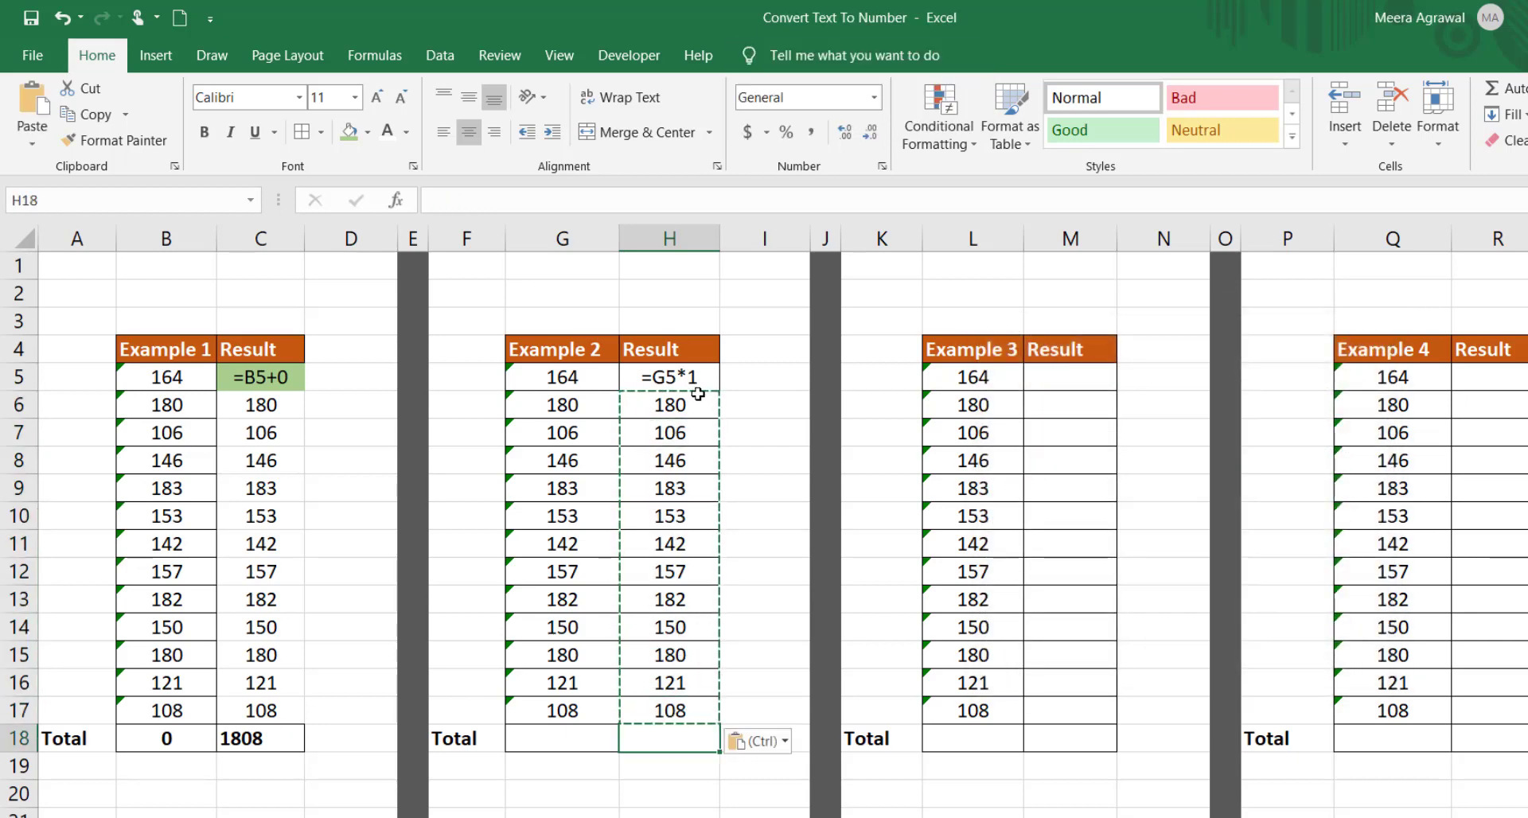
type("=sum")
key("Tab")
key("Up")
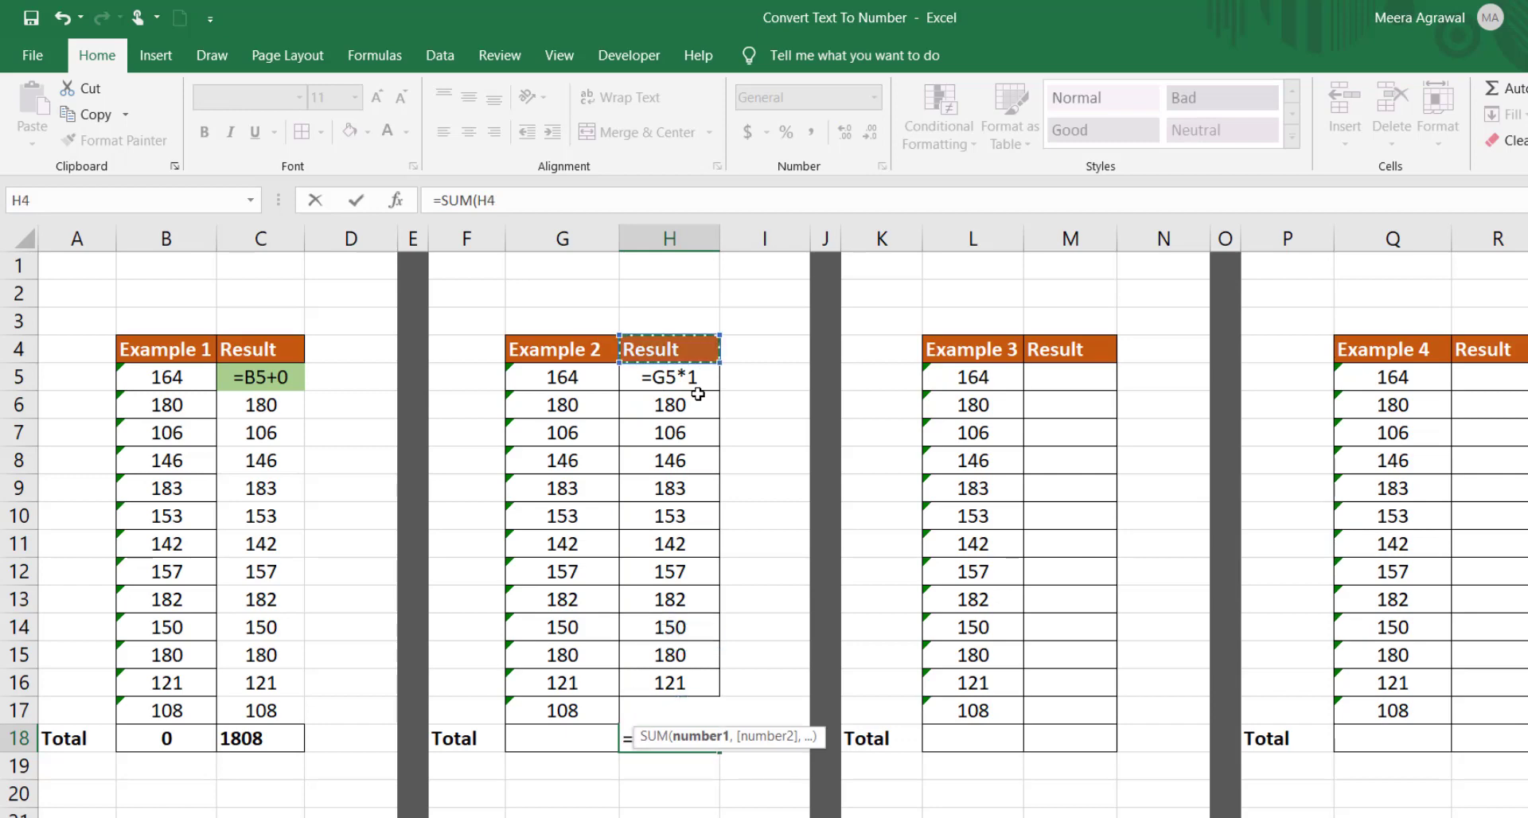
left_click(698, 394)
key("ctrl+shift+Down")
key("shift+Up")
key("shift+Down")
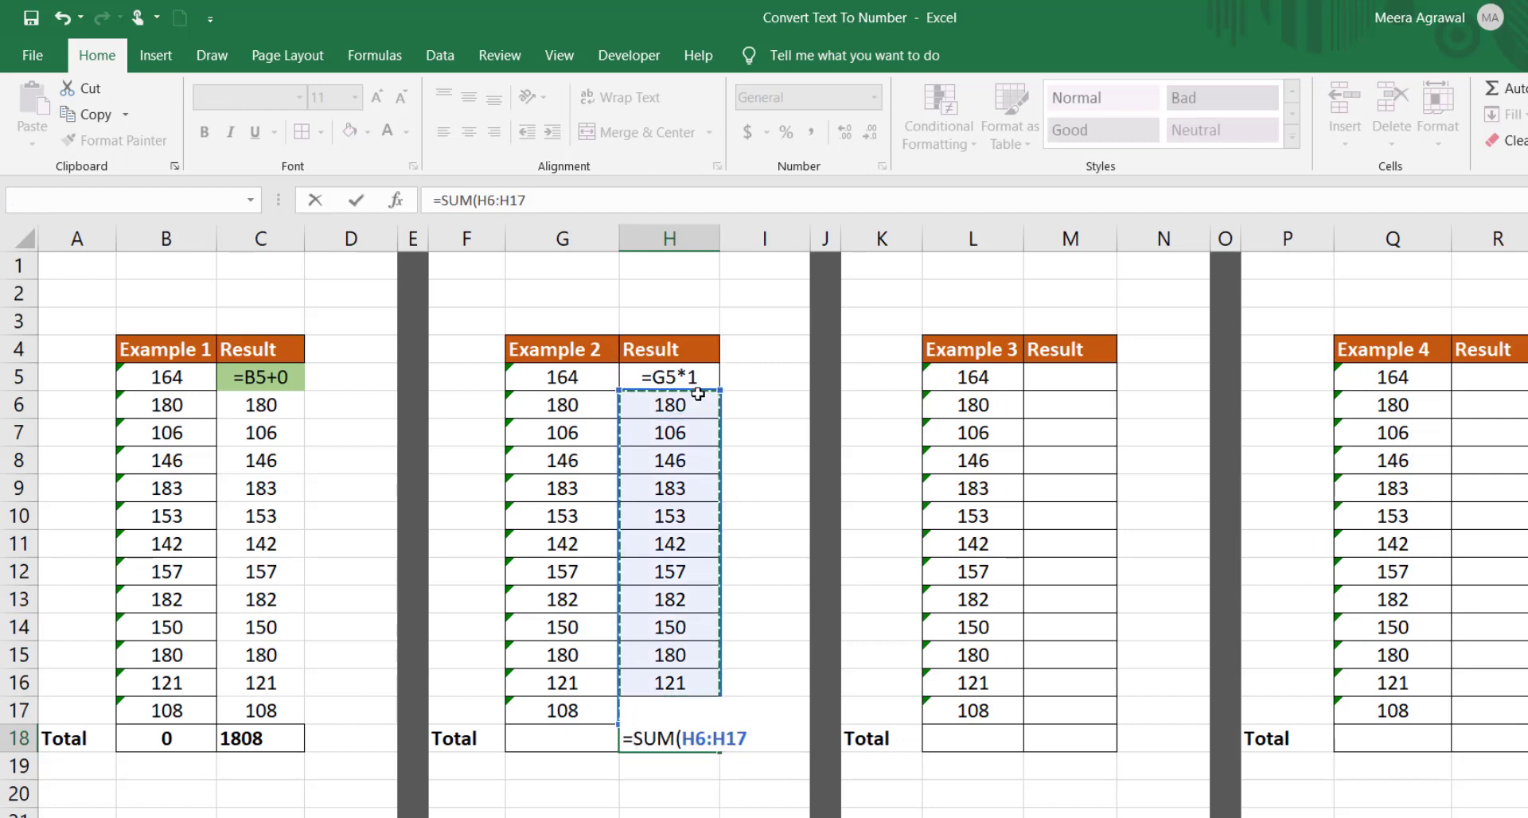
key("Return")
left_click(646, 738)
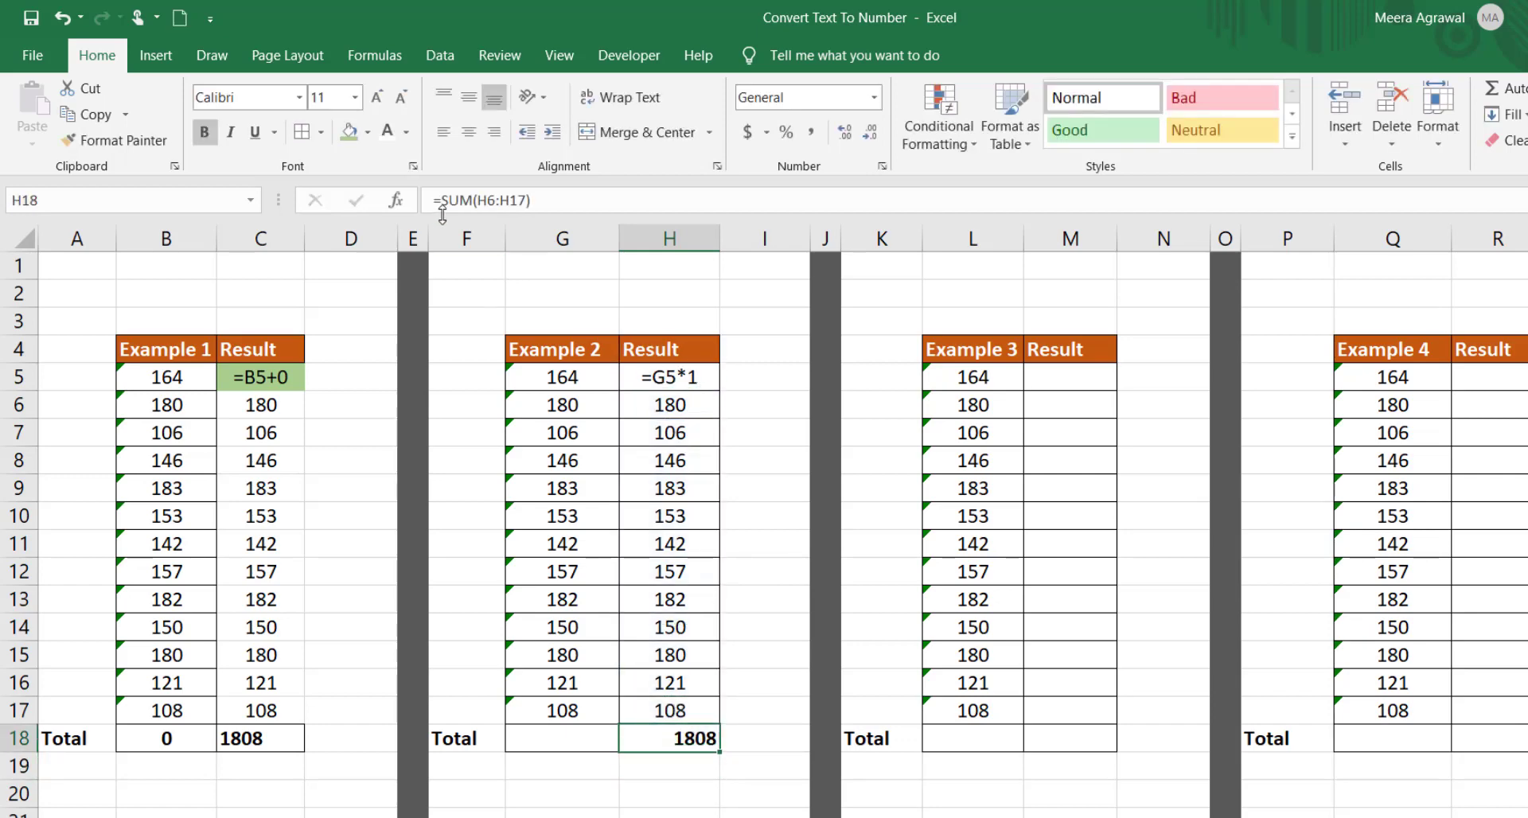
left_click(443, 131)
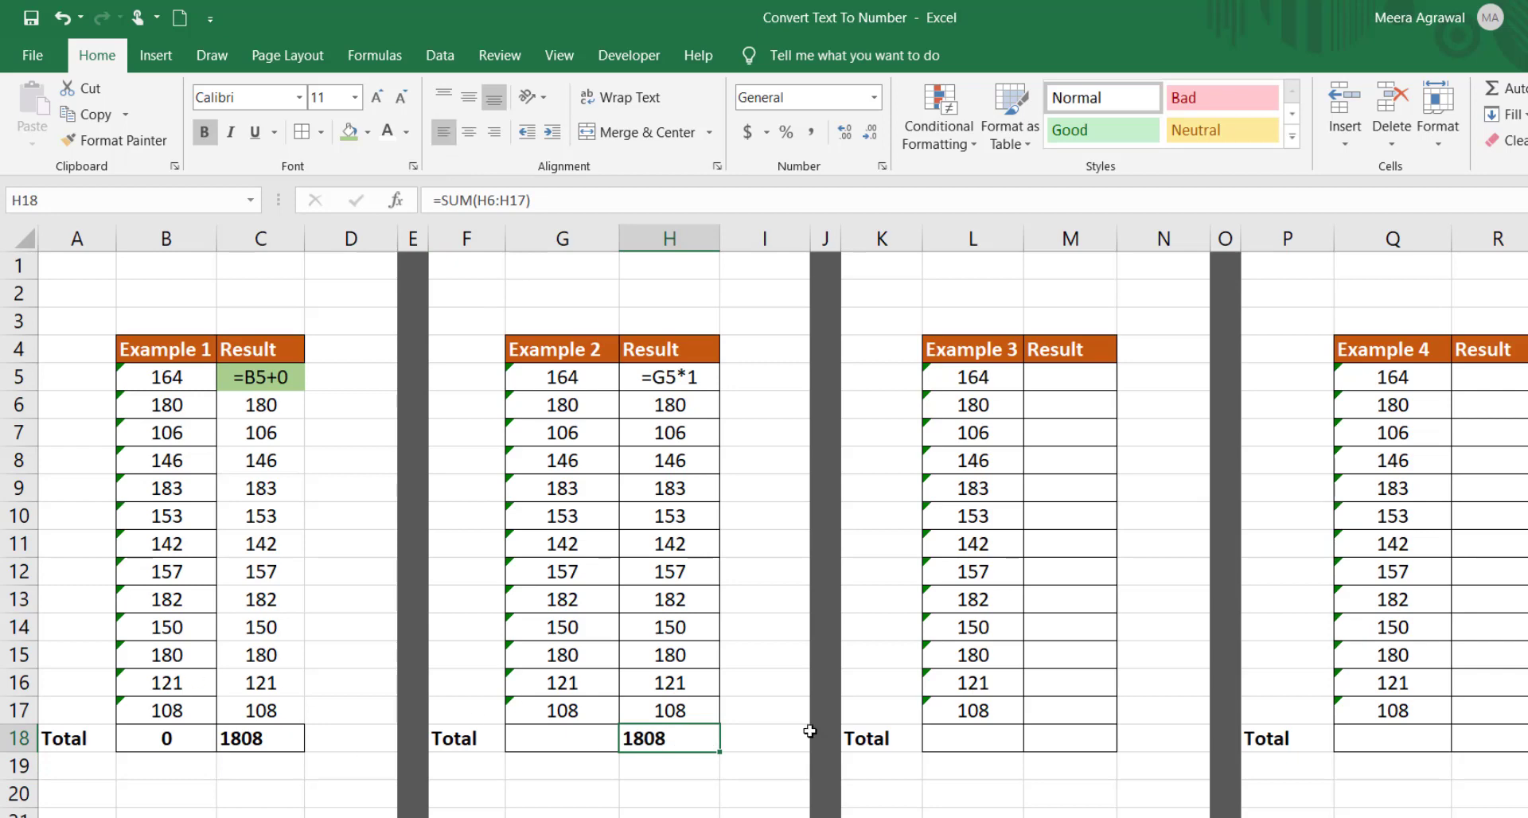
Step: Enter =VALUE(L5) in M5 and fill the formula down the Example 3 Result column through M17
left_click(1064, 373)
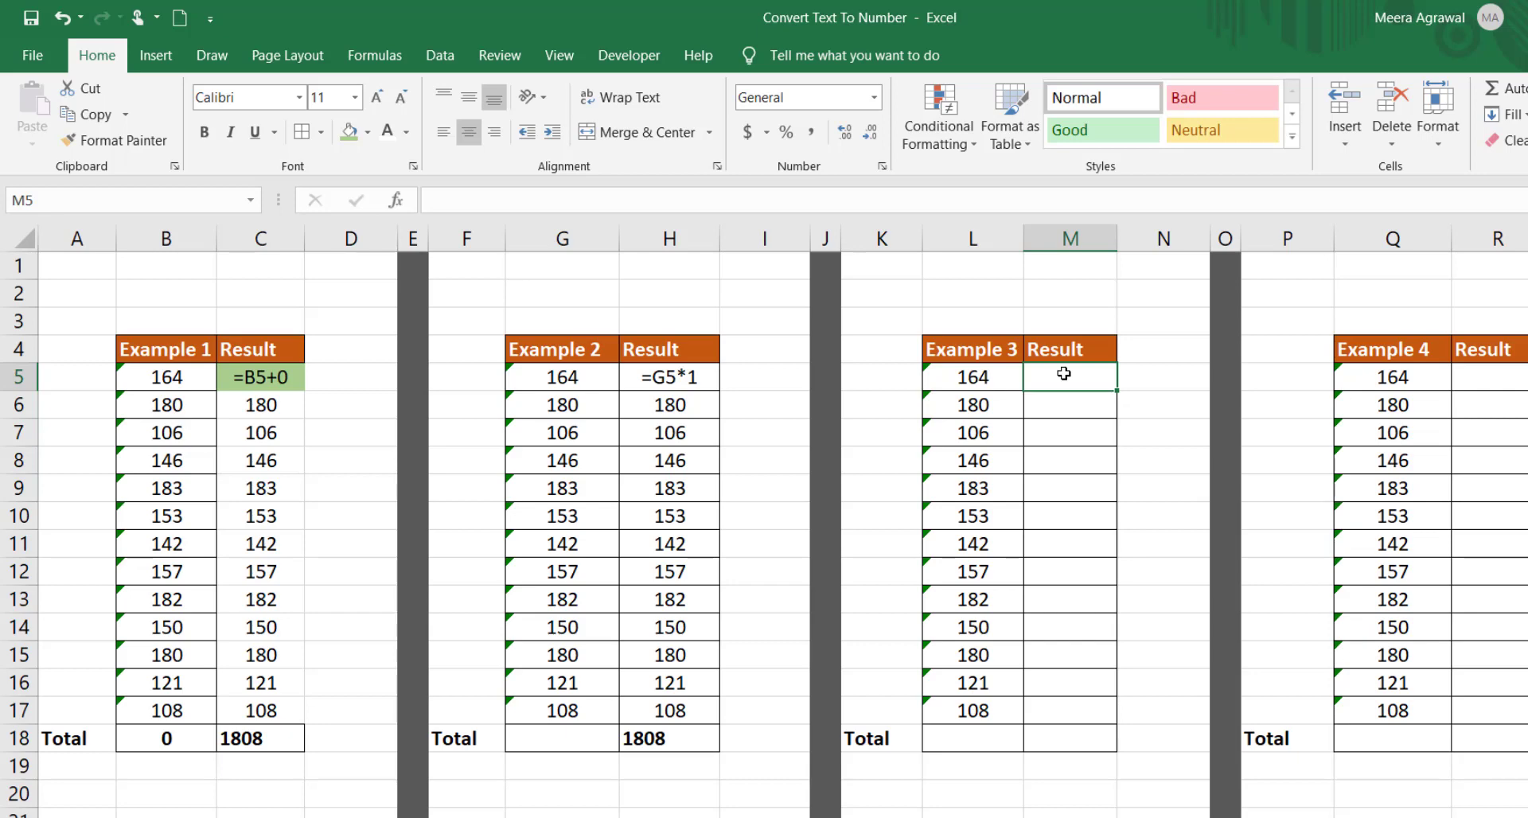
type("=")
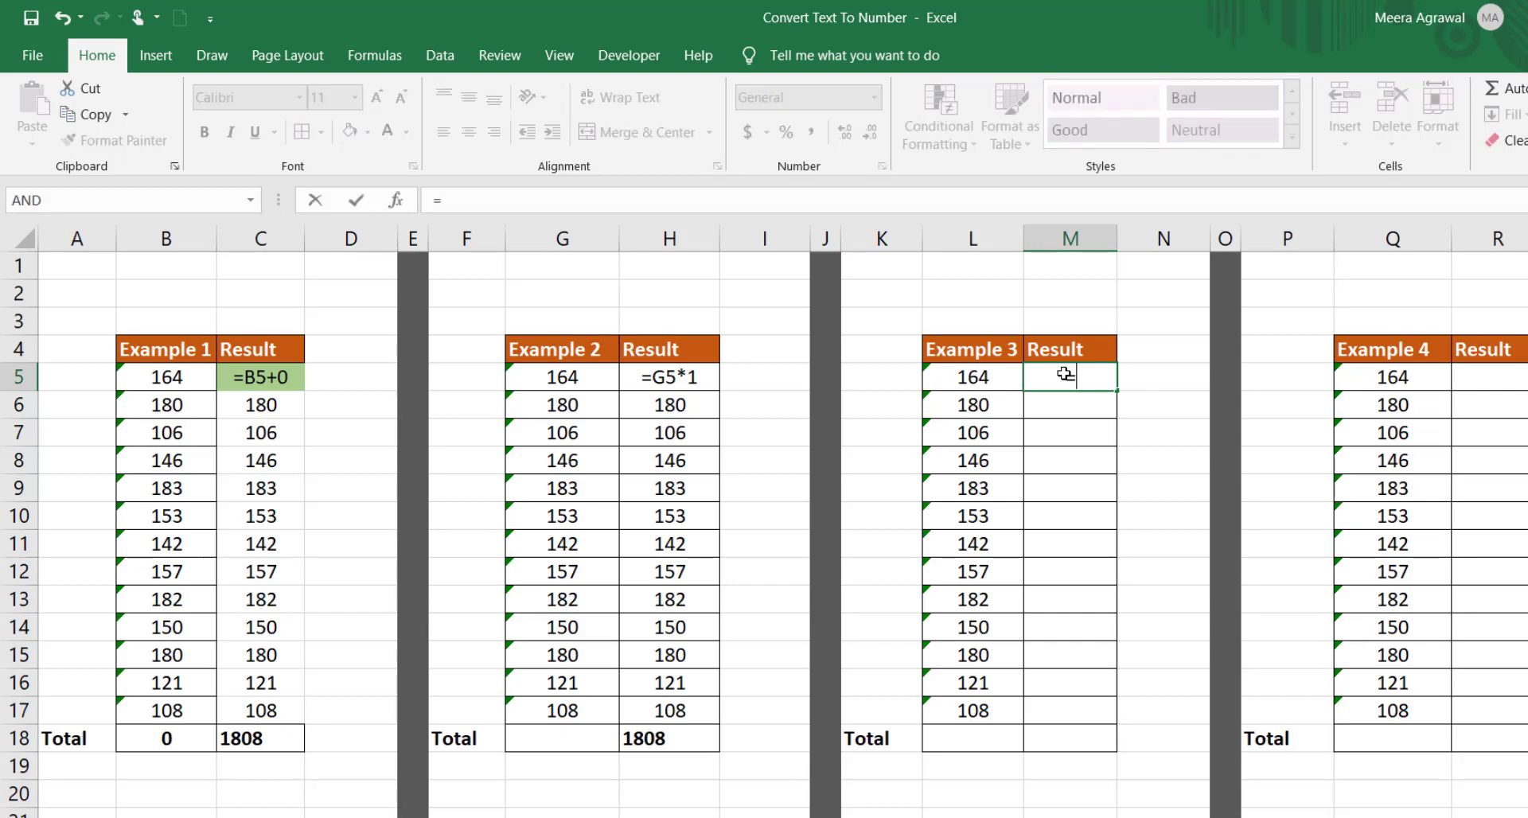
type("VALUE(")
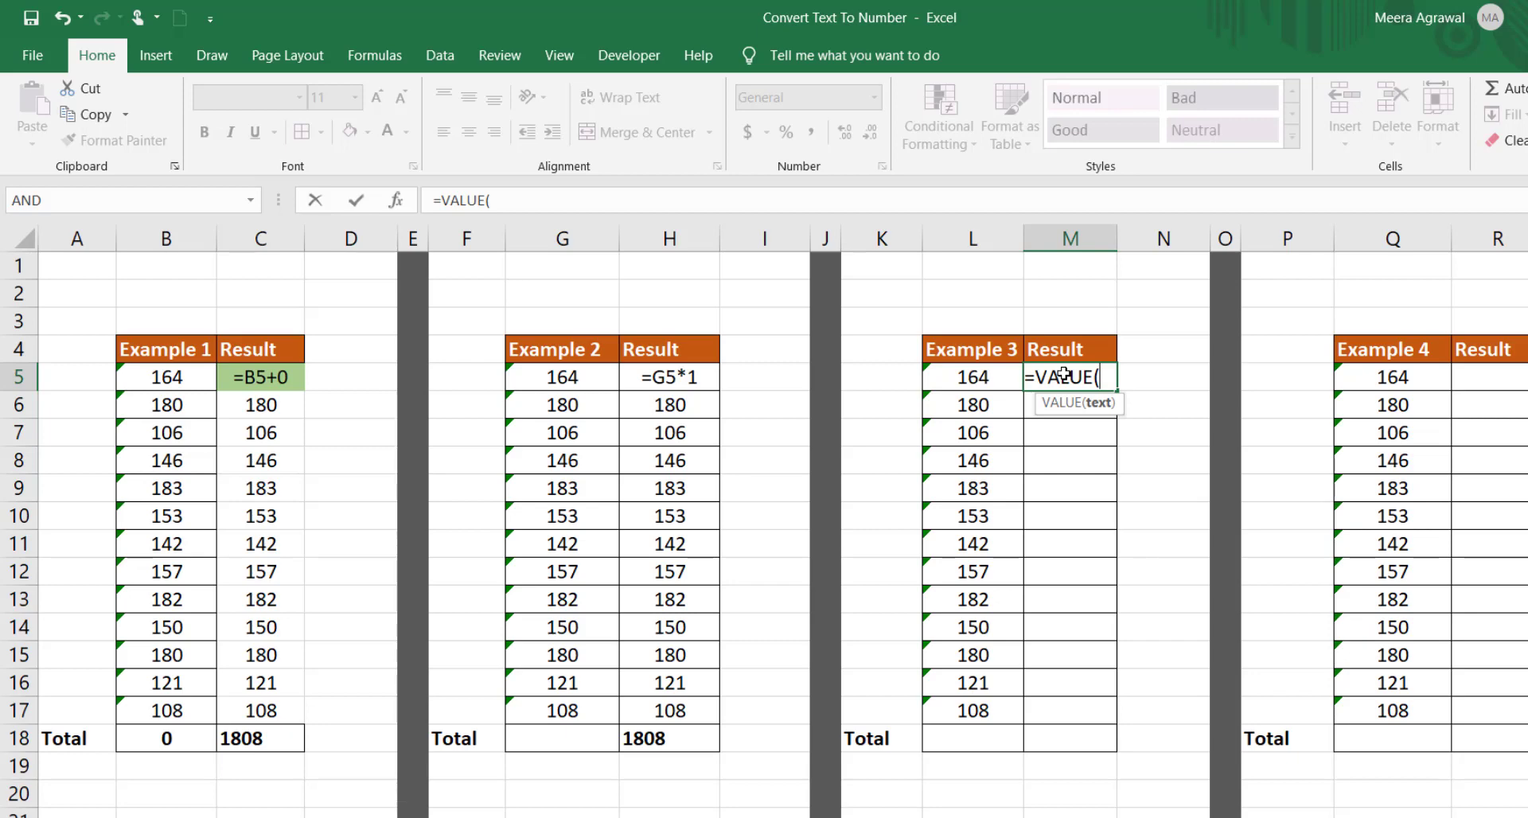
left_click(959, 372)
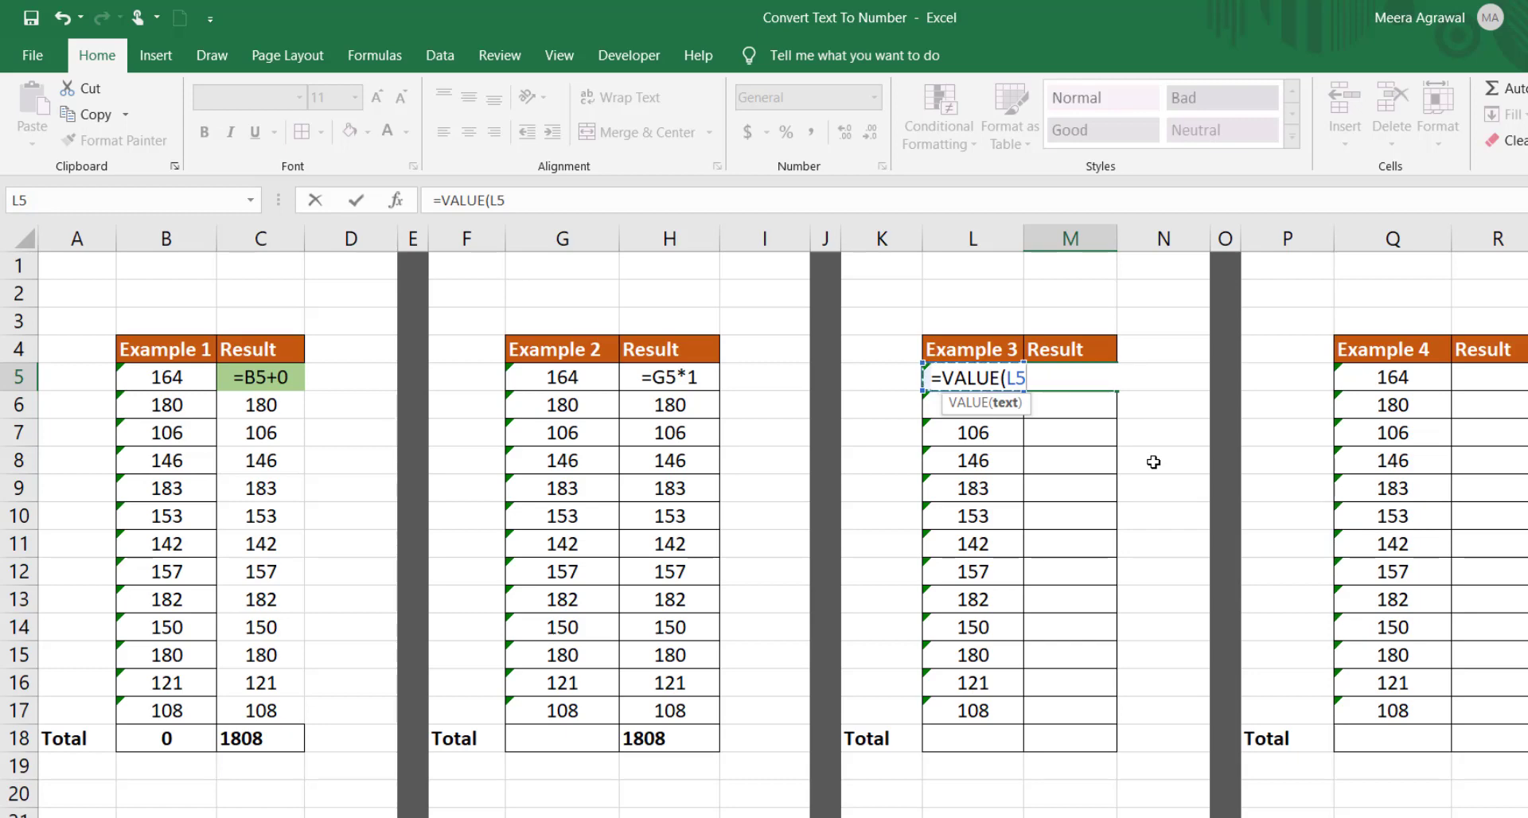
key("Return")
key("Up")
left_click_drag(1116, 390, 1116, 716)
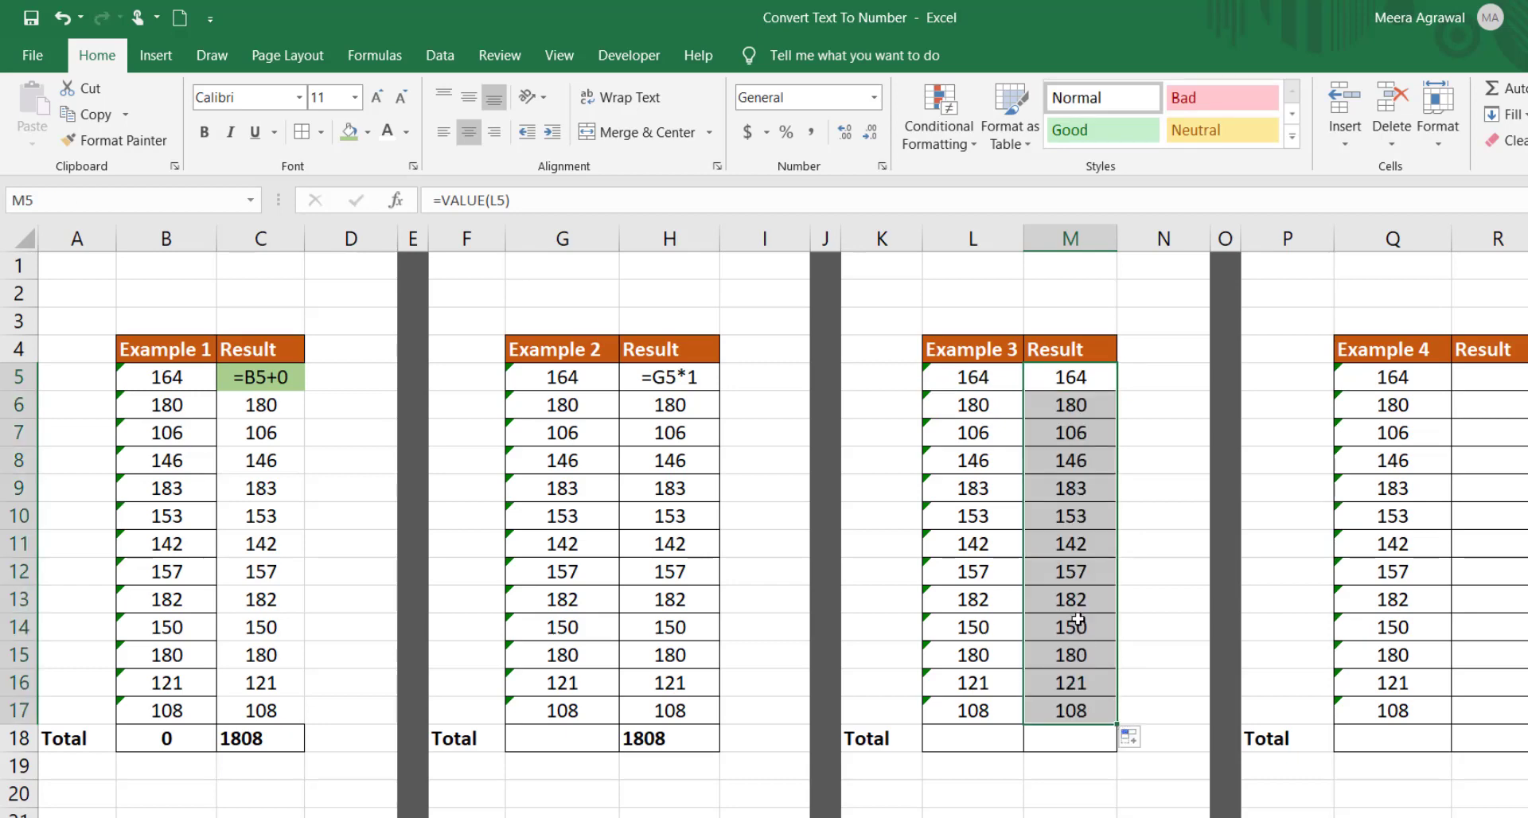
Step: Display the M5 formula =VALUE(L5) as text and fit column M's width to its contents
left_click(1055, 374)
double_click(1055, 374)
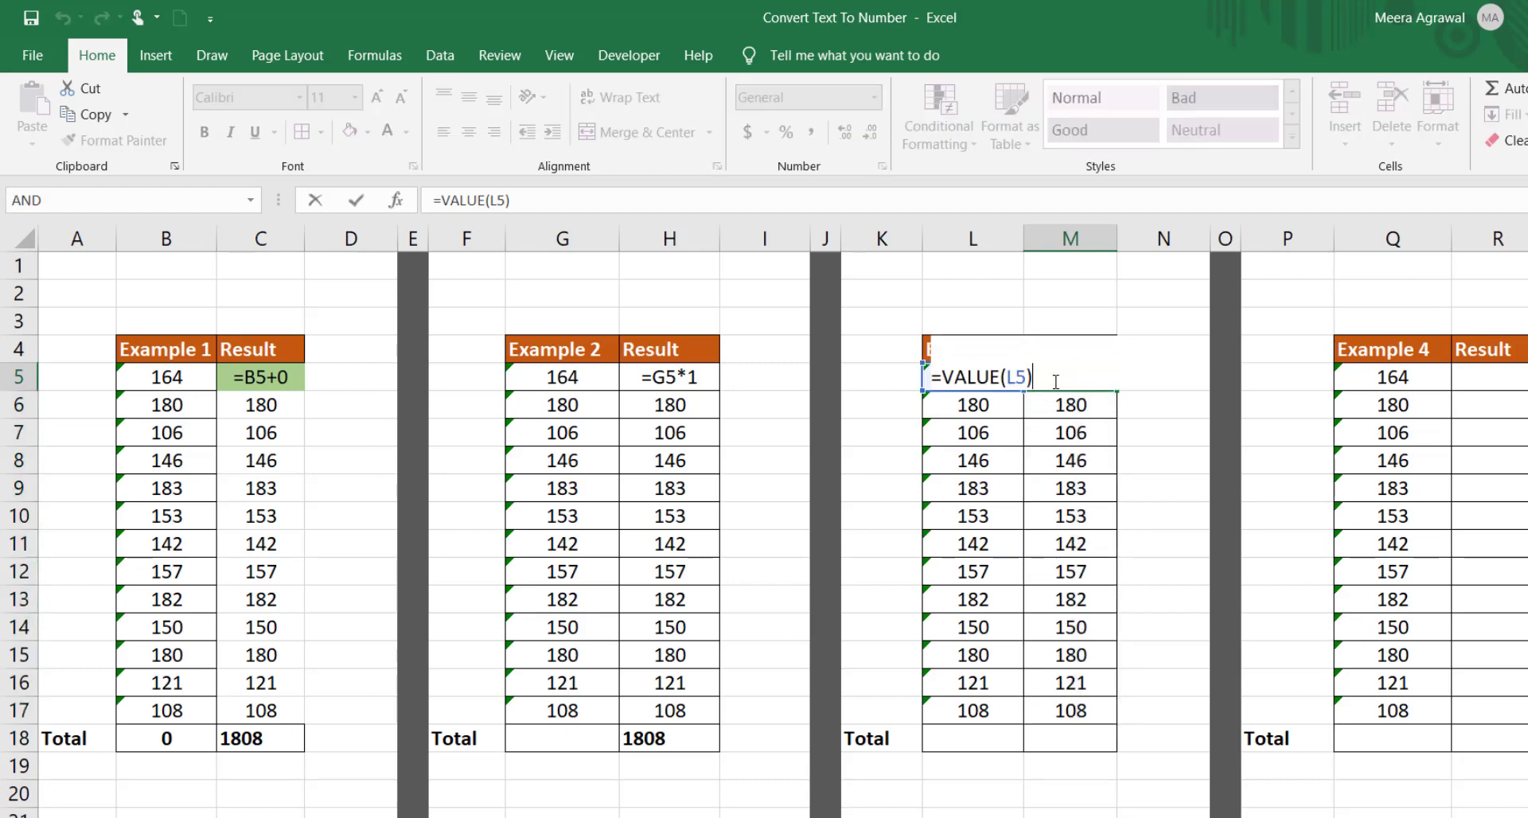
key("Home")
key("Right")
type("'")
key("Return")
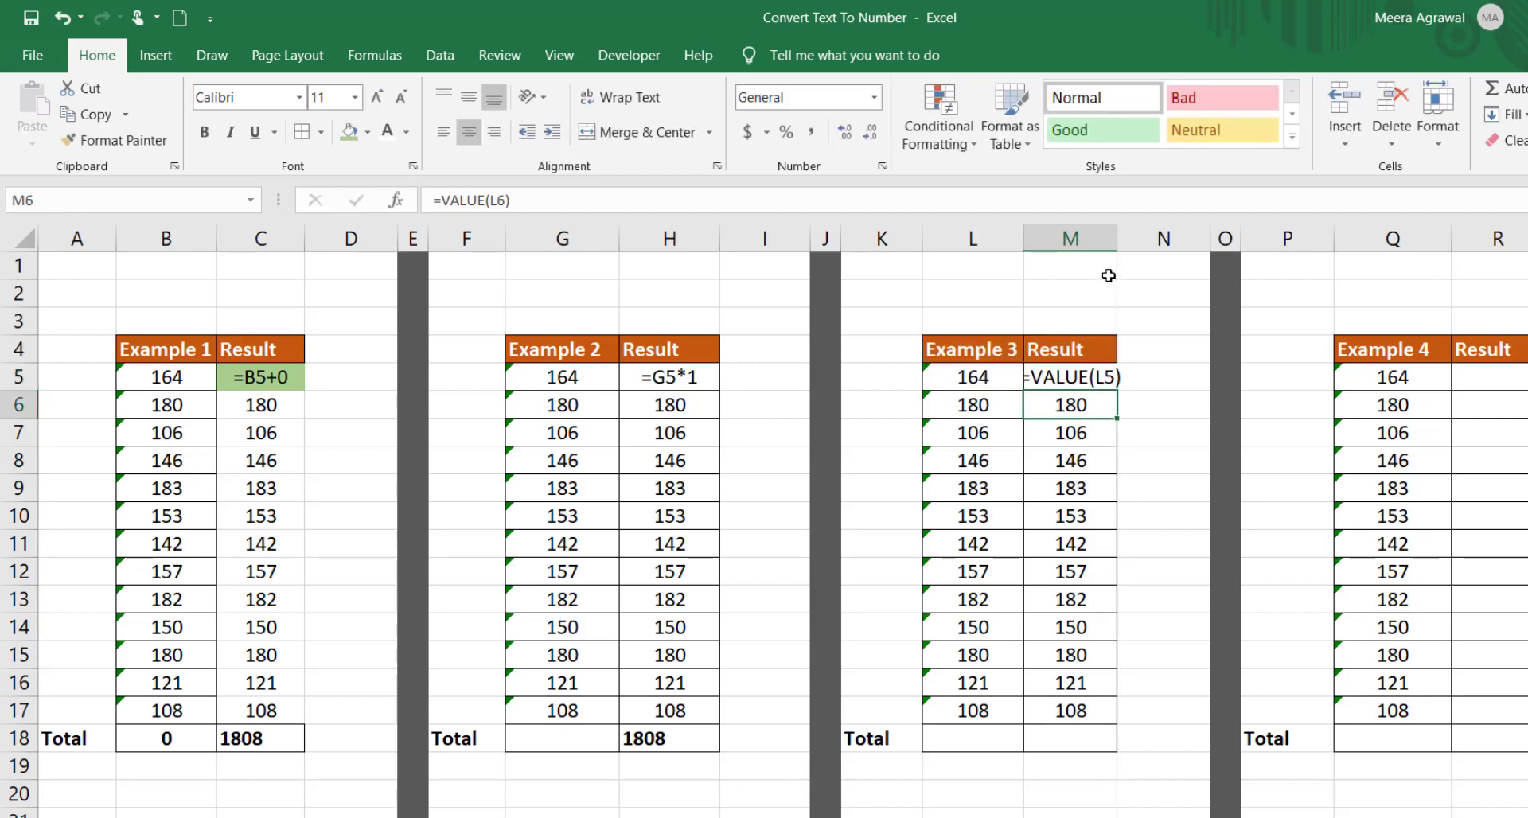
double_click(1118, 238)
Step: Total the Example 3 results in M18 with =SUM(M6:M17) and left-align the total
left_click(1098, 733)
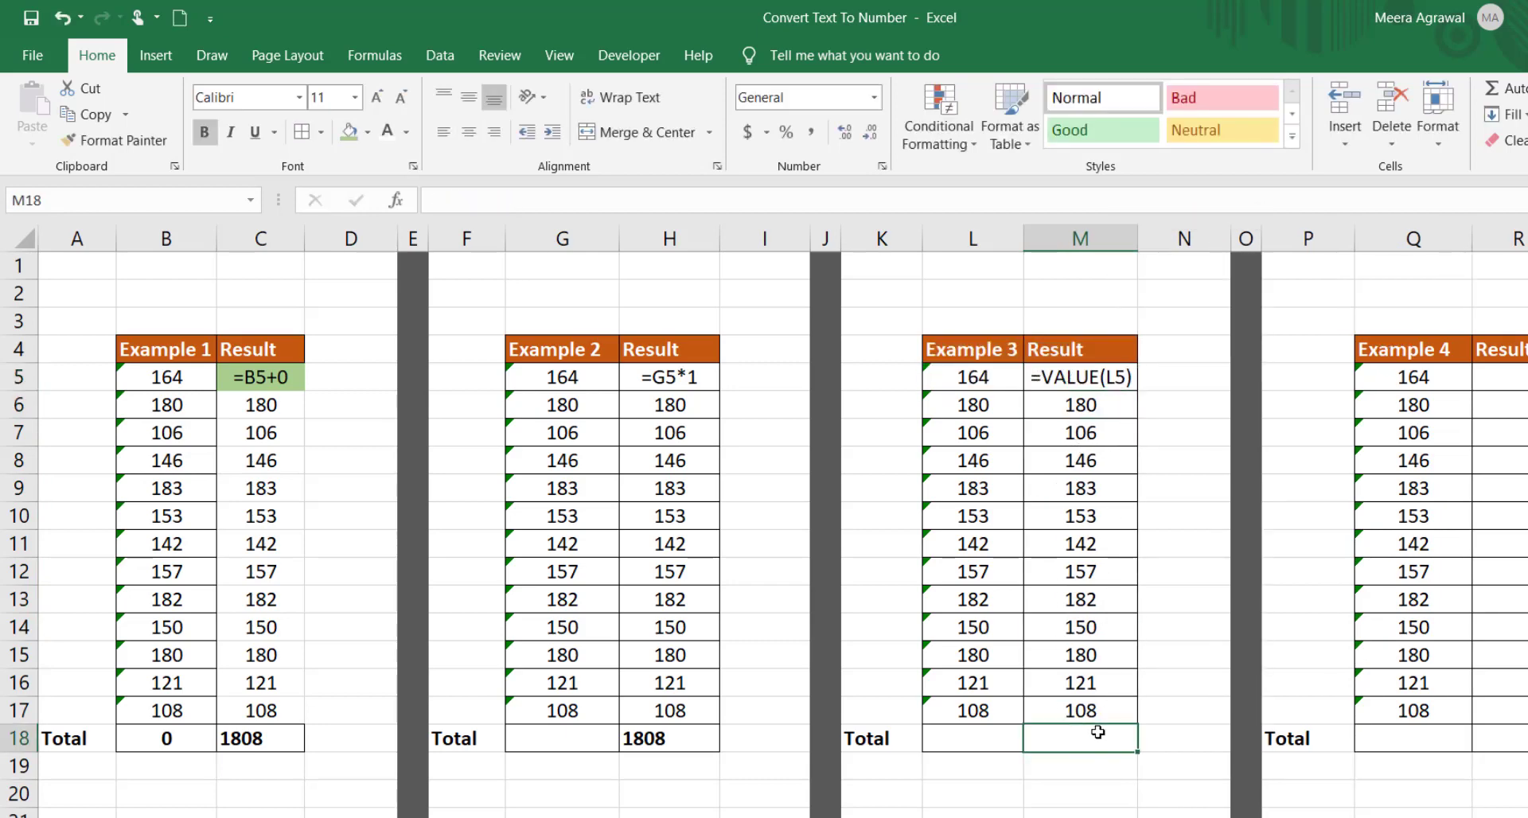
type("=SUM(")
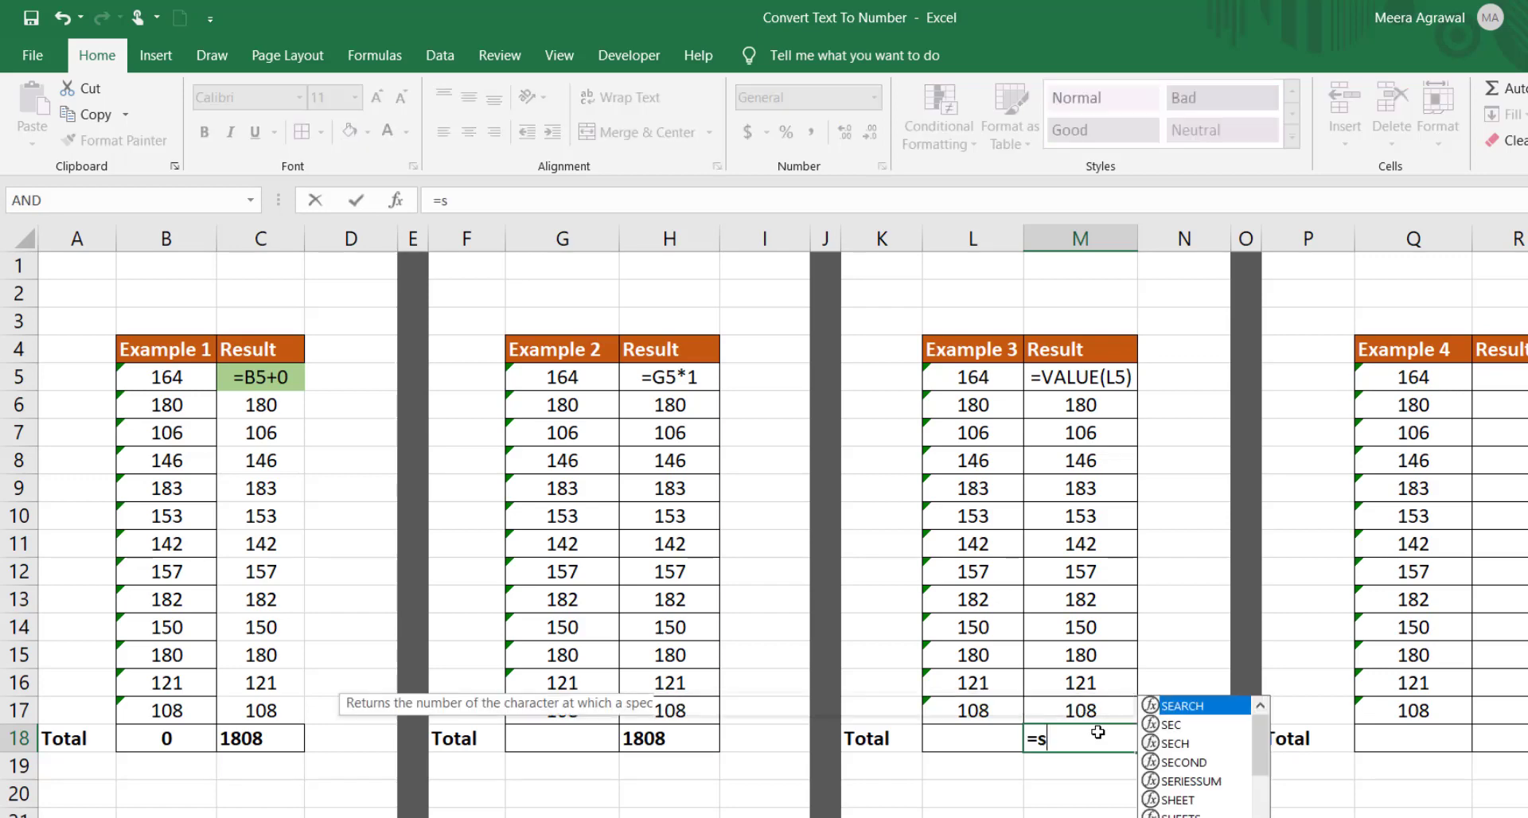
key("Up")
key("ctrl+shift+Up")
key("shift+Down")
key("shift+Down")
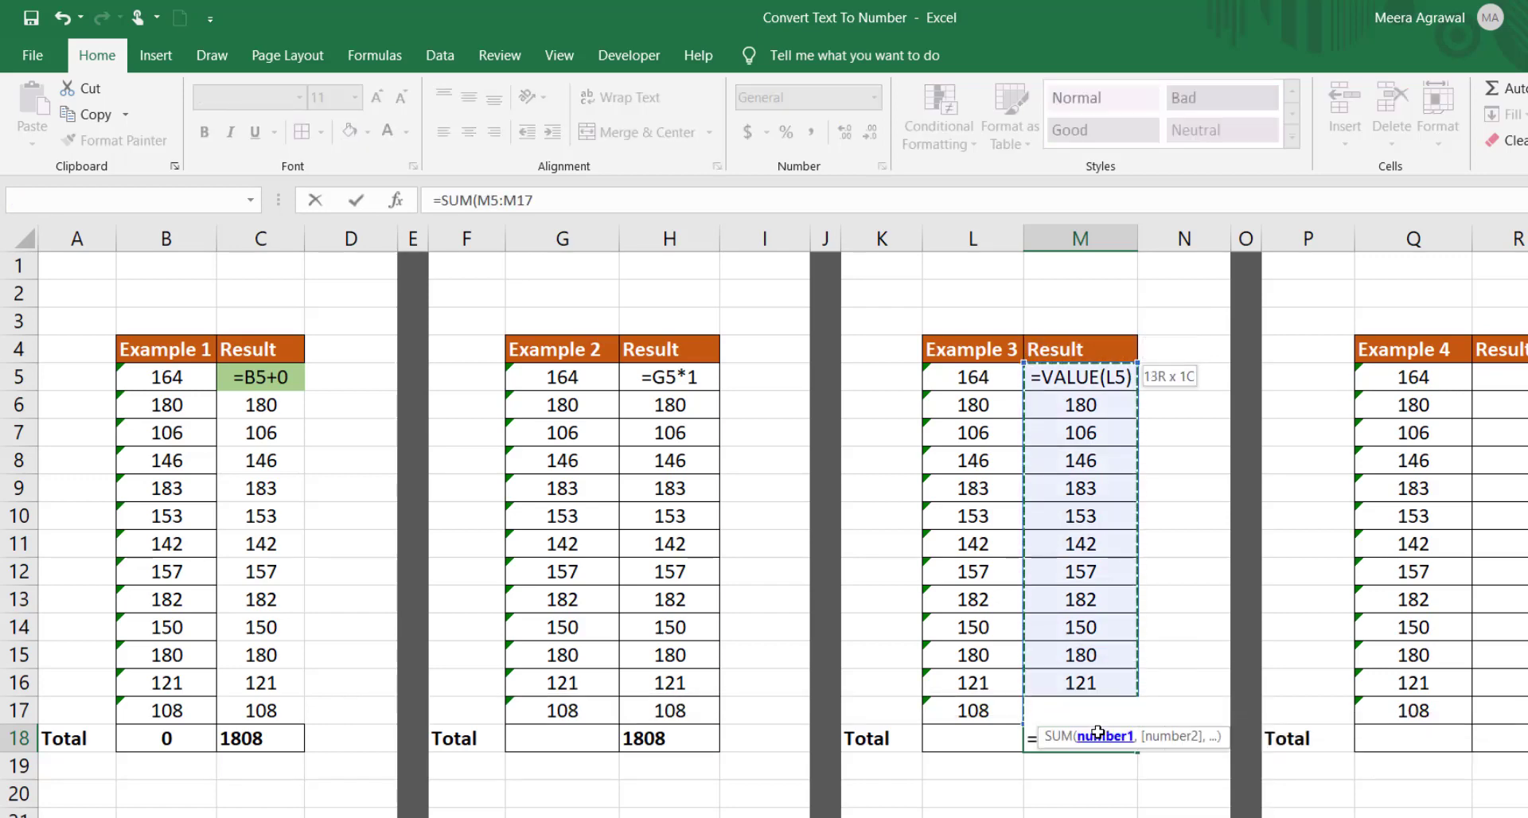
key("ctrl+Return")
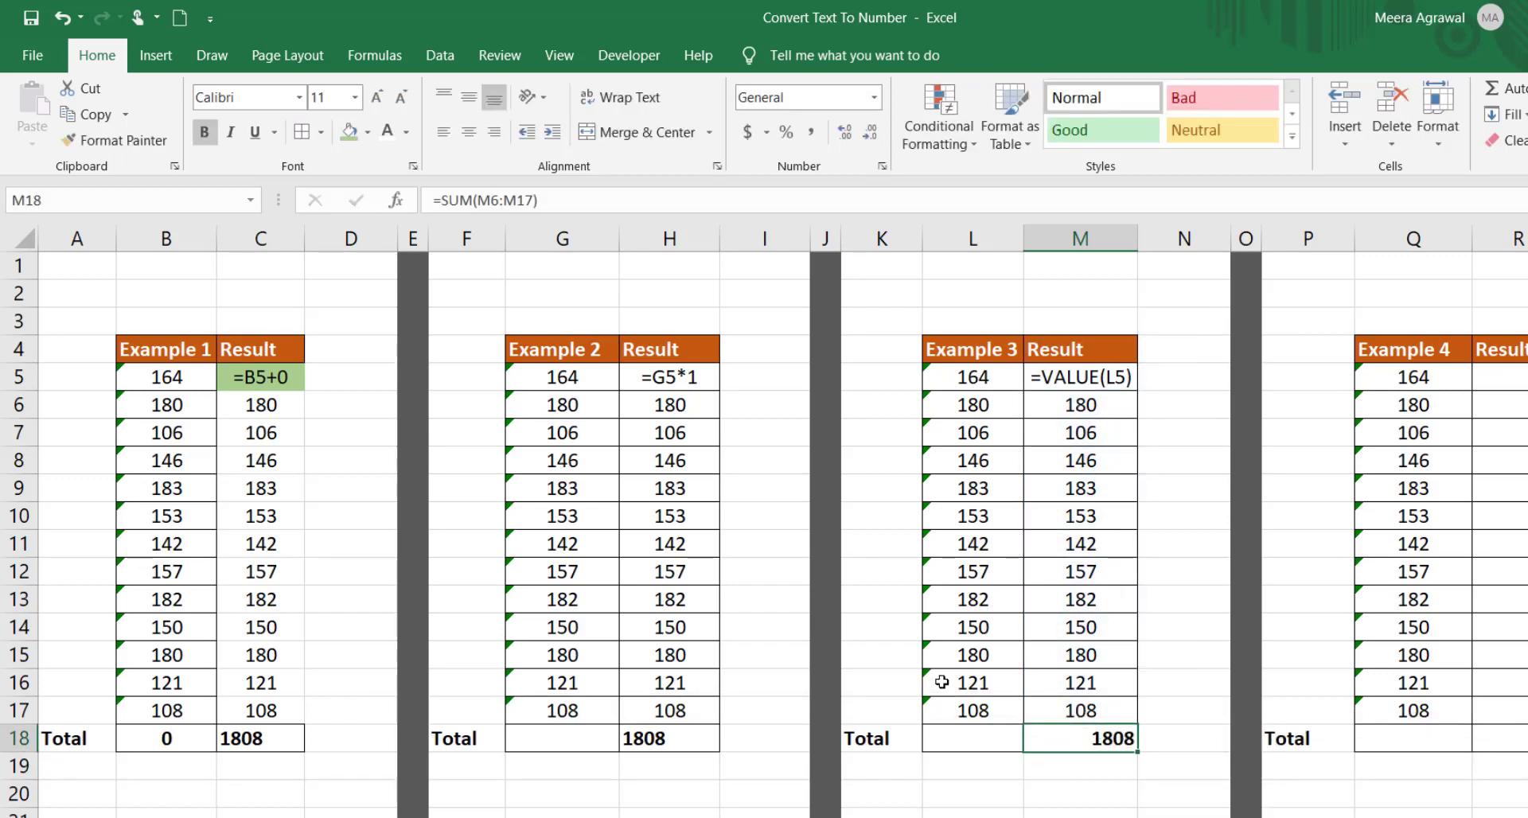
left_click(443, 132)
Step: Shade the formula text cells H5 and M5 with the same light green fill as C5
left_click(664, 377)
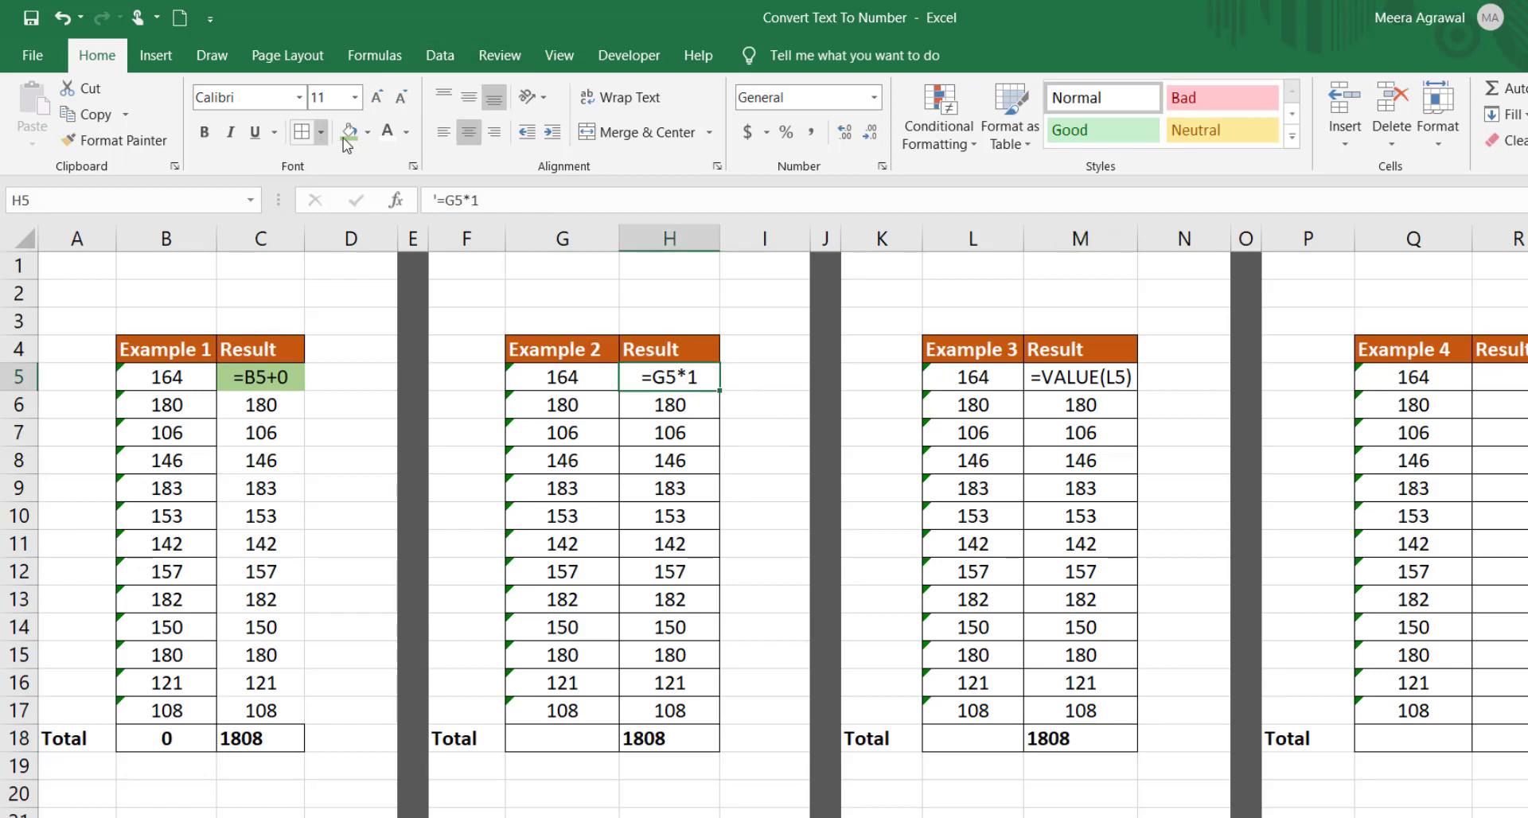
left_click(348, 131)
left_click(1041, 380)
left_click(348, 131)
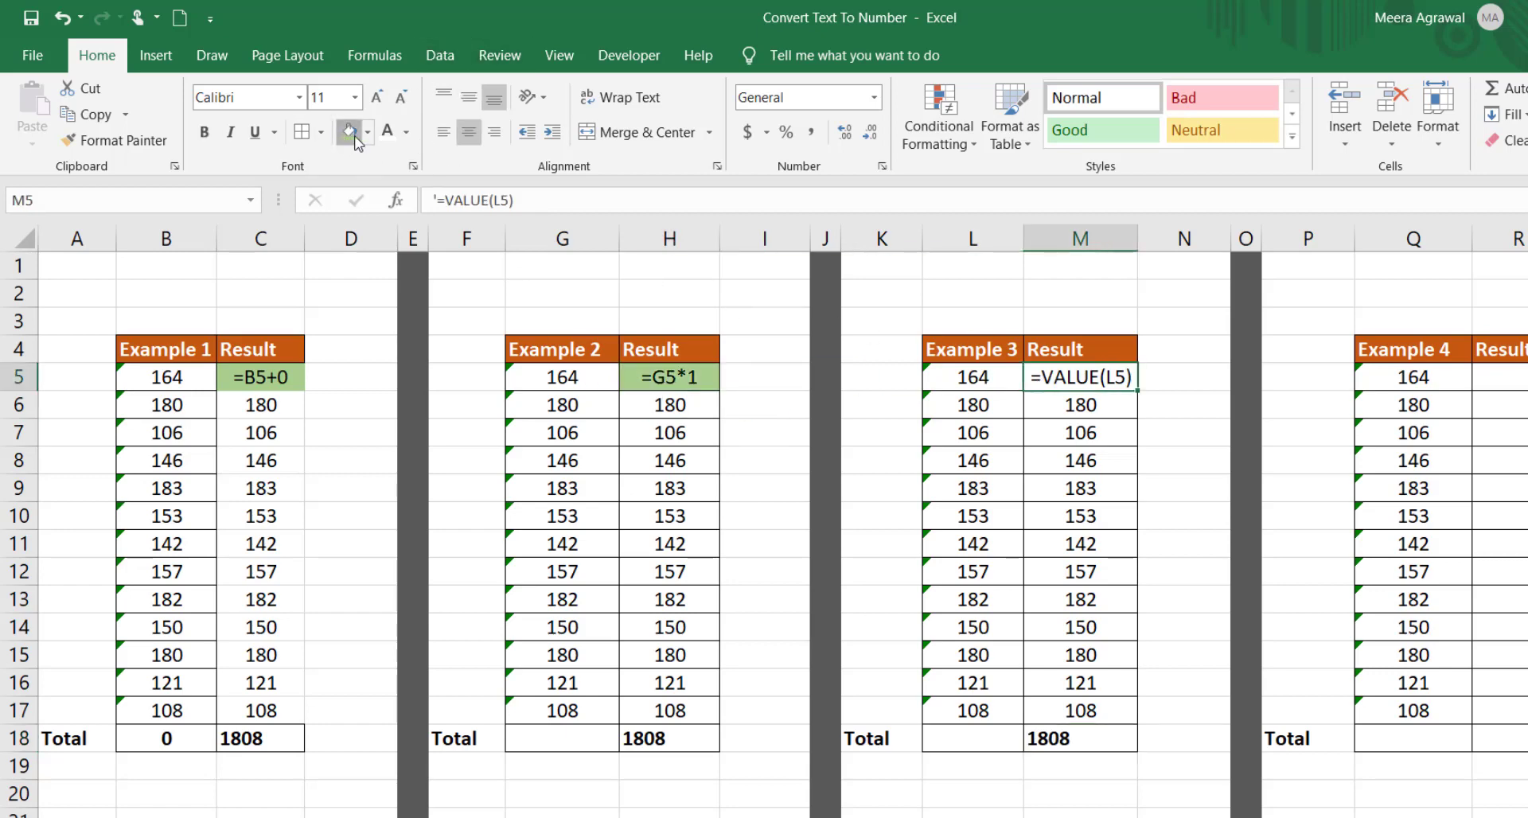
Step: Convert the text value in Q5 of the Example 4 column to a number using its error-check option Convert to Number
left_click(1510, 389)
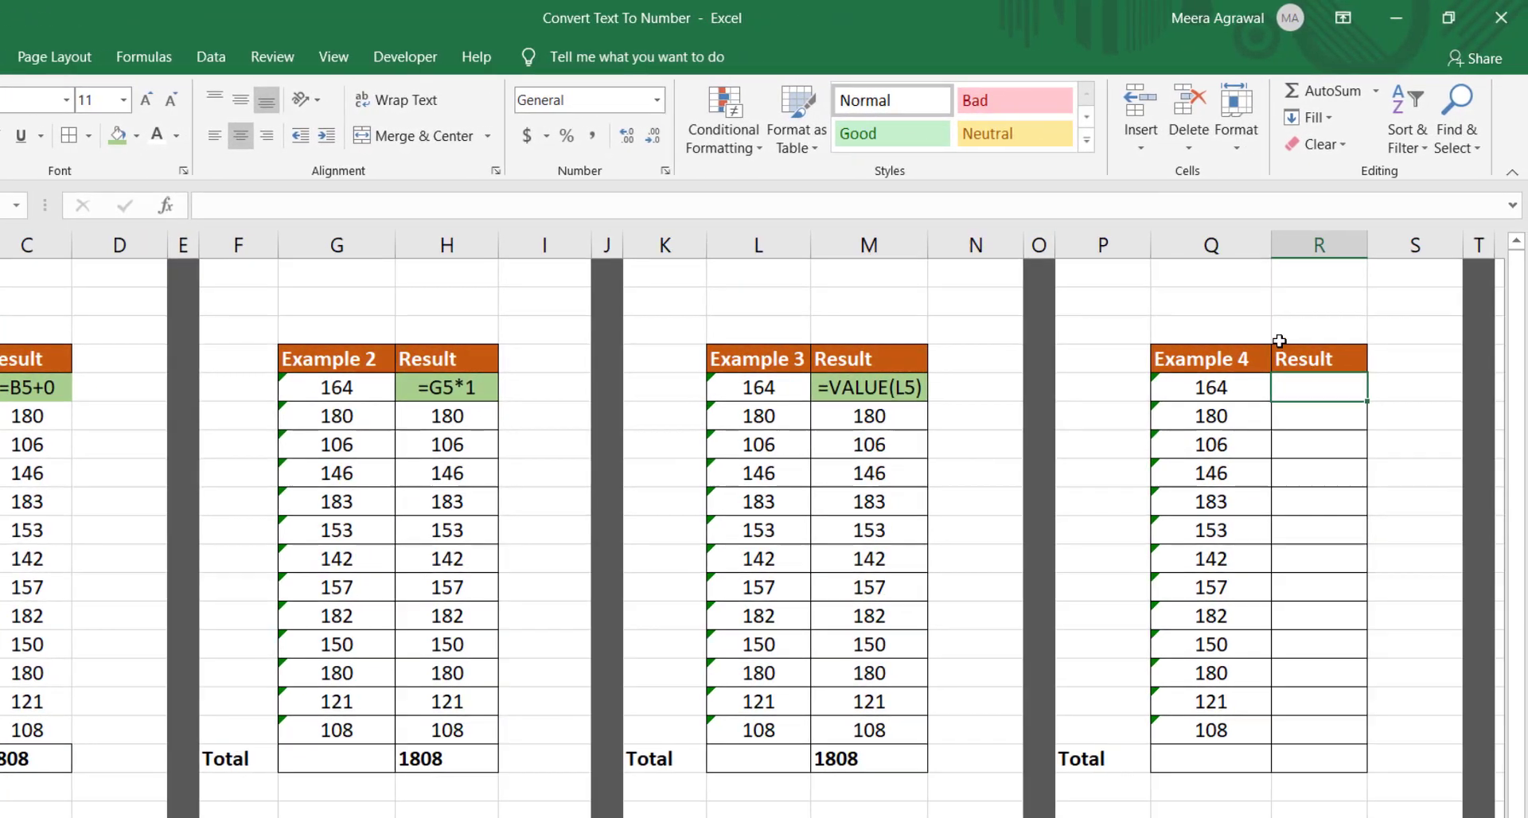
left_click(1209, 389)
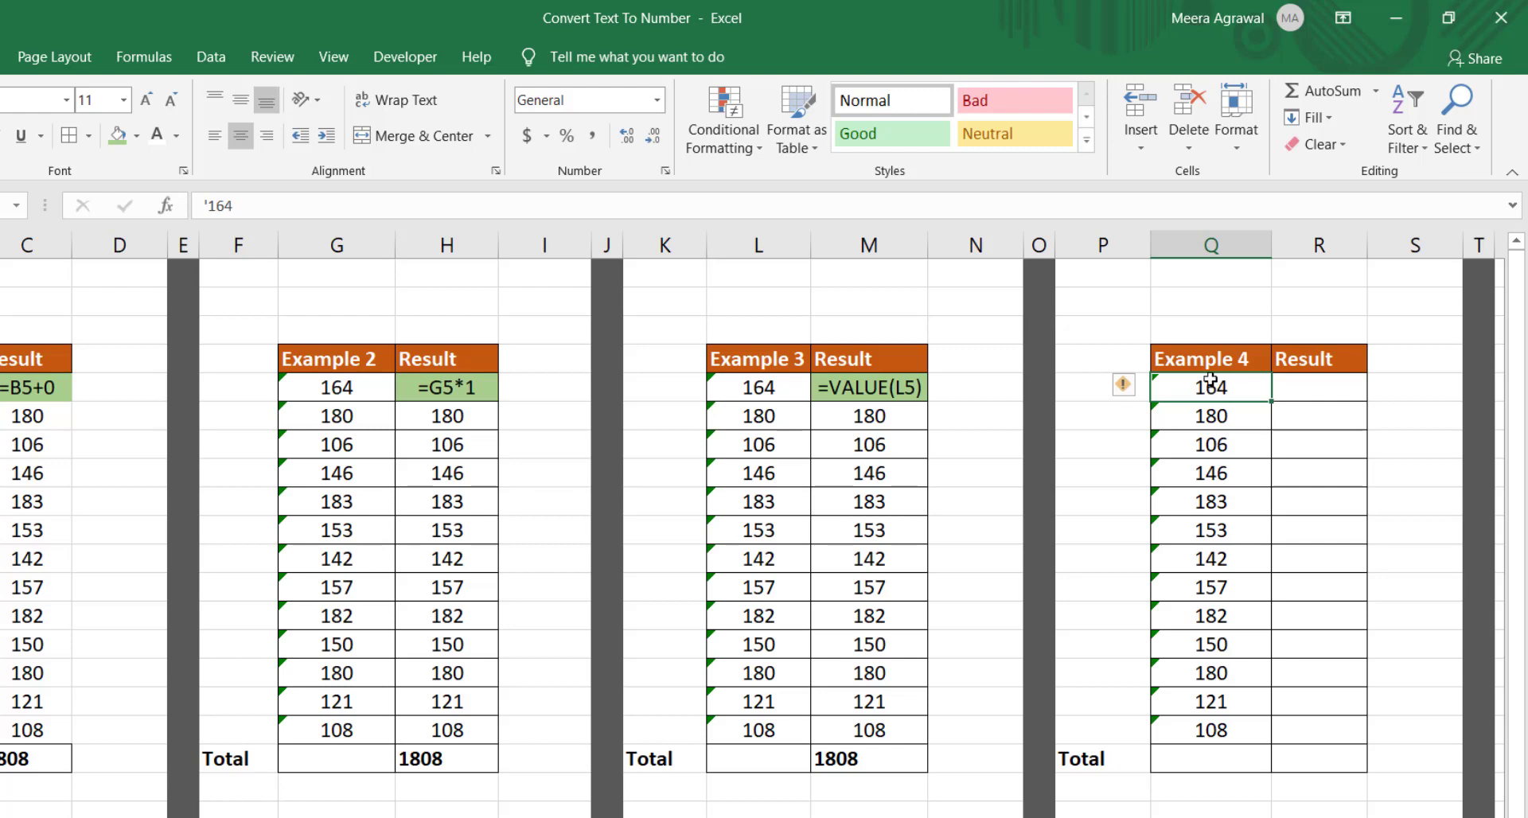
mouse_move(1145, 395)
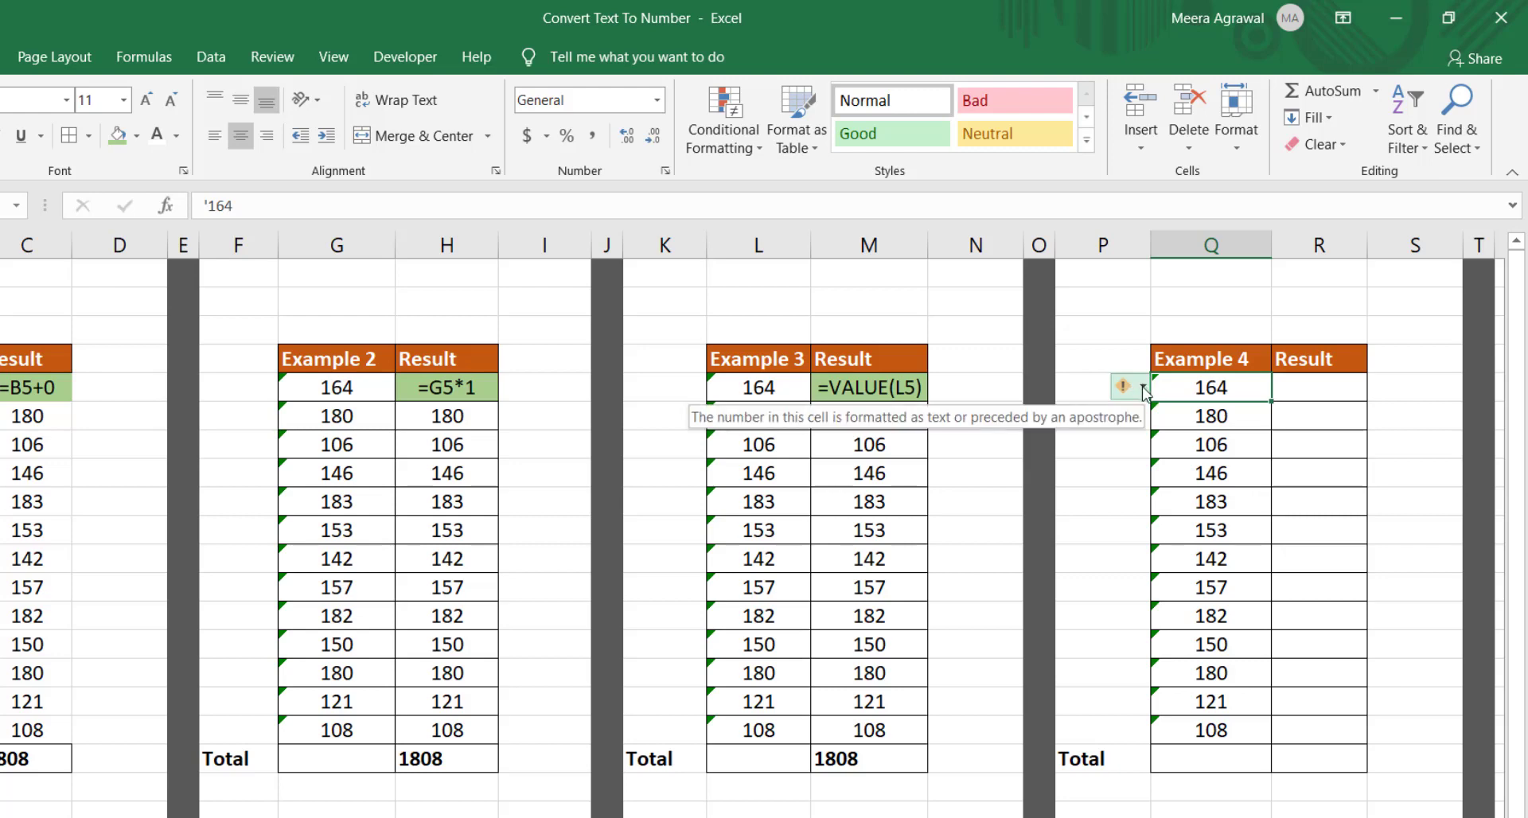
left_click(1144, 390)
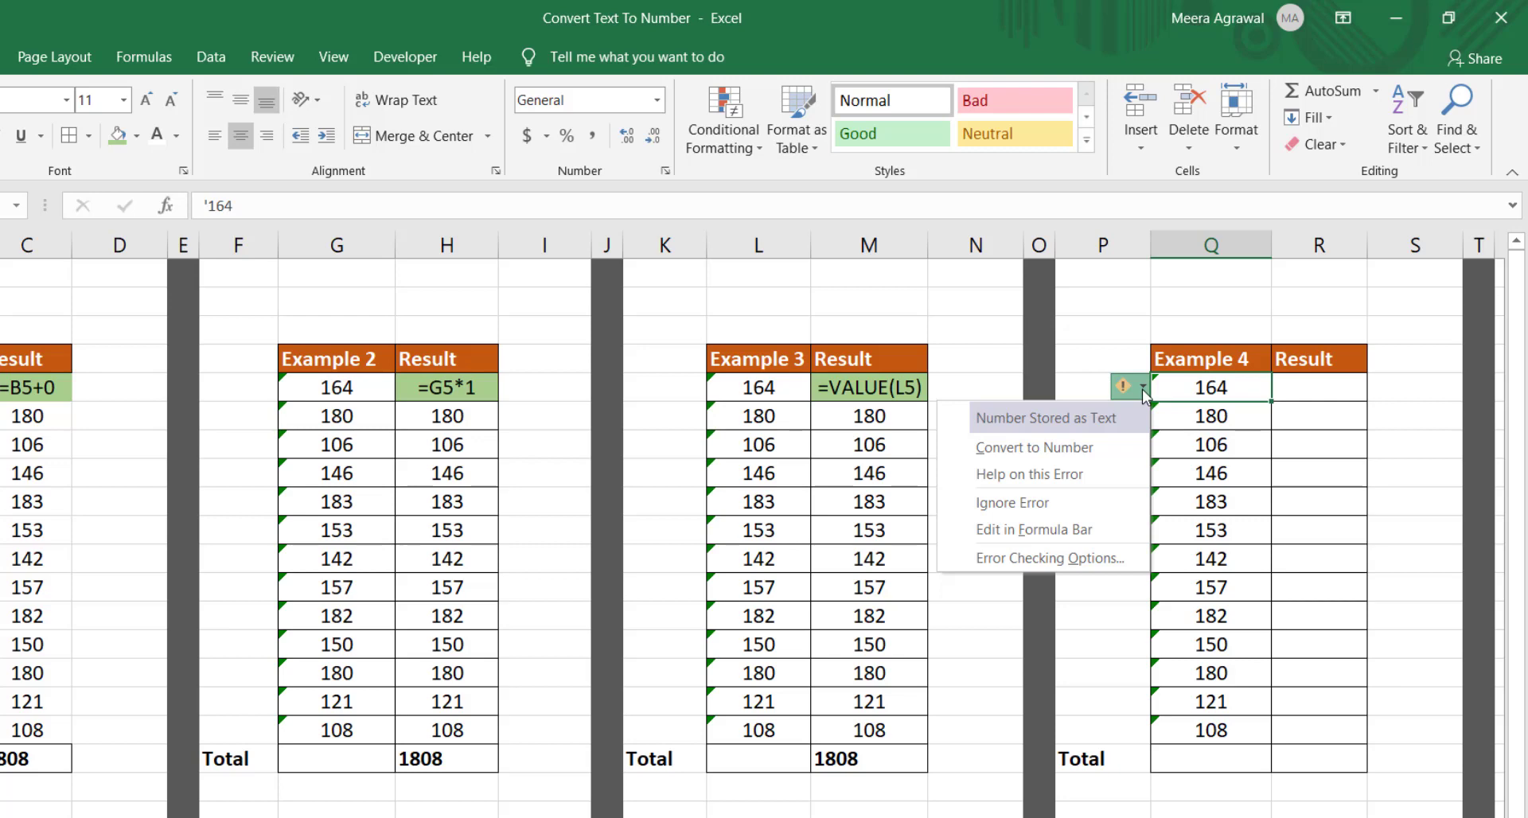
left_click(1115, 448)
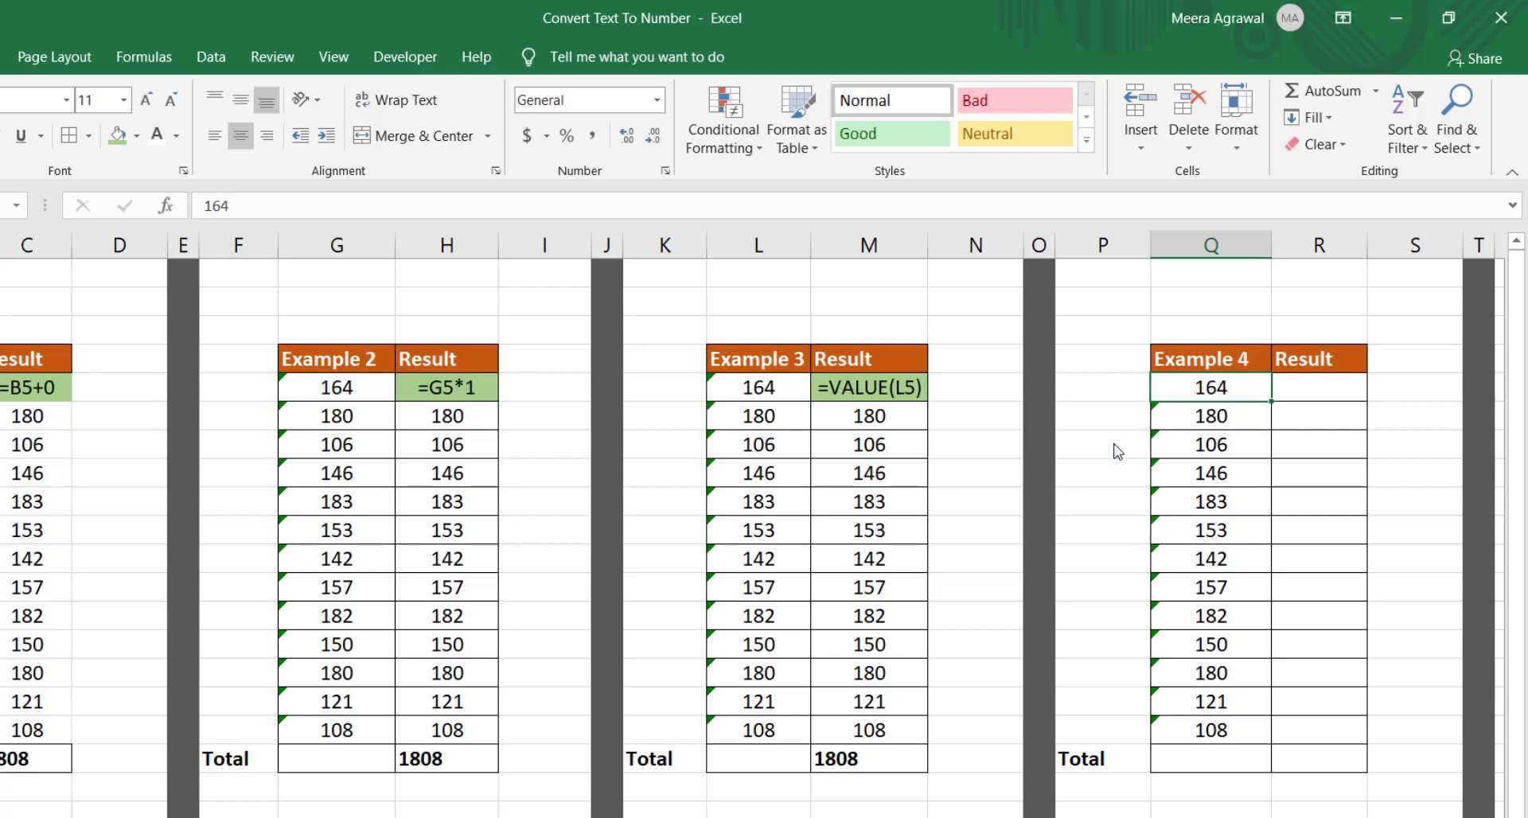
Step: Convert the remaining Example 4 text values in Q6:Q17 to numbers all at once with the same error-check option
left_click(1277, 471)
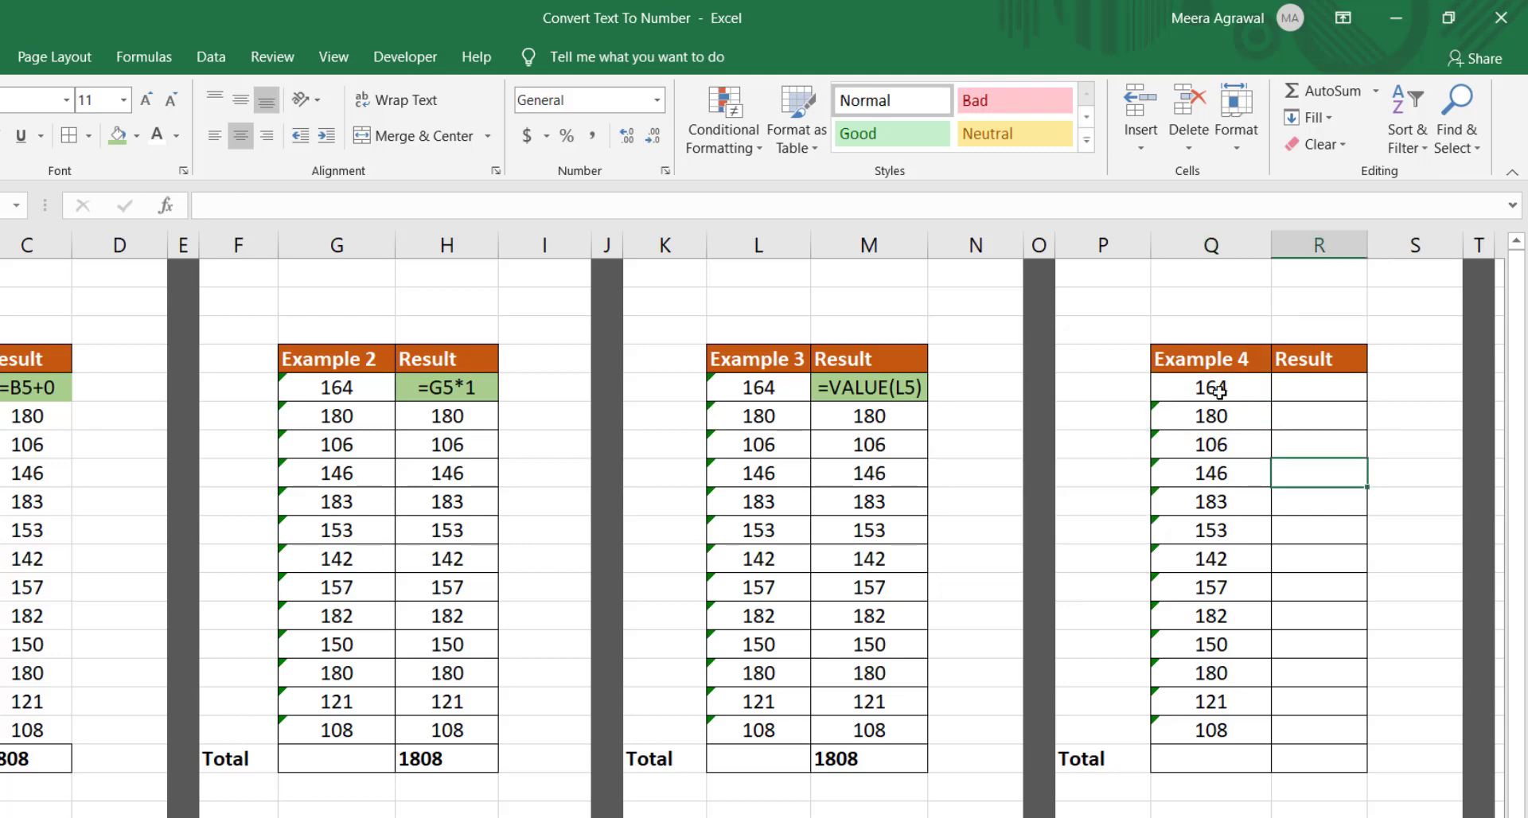
left_click_drag(1212, 410, 1215, 727)
left_click(1129, 415)
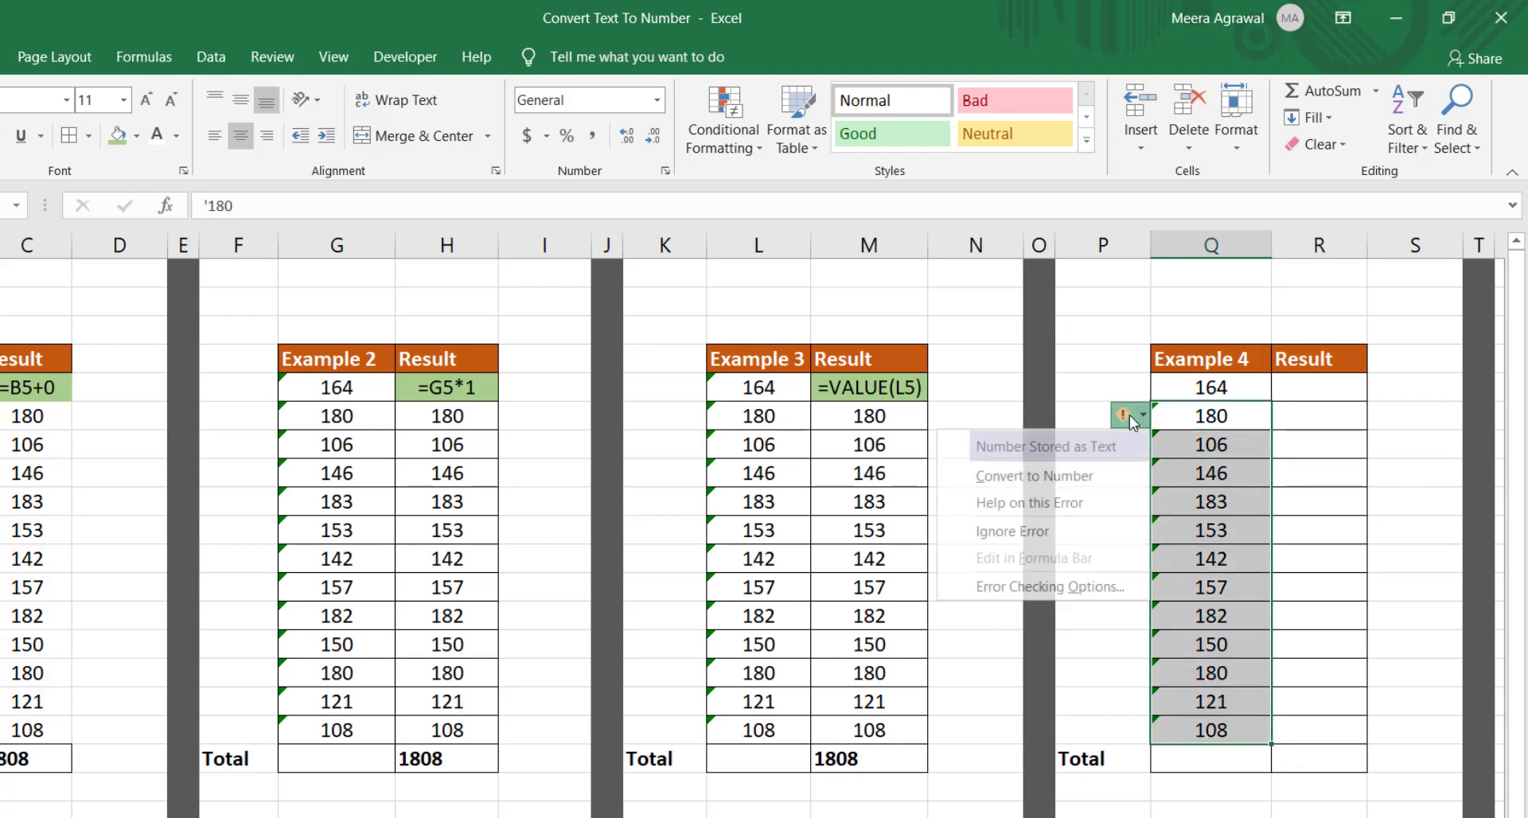
left_click(1092, 476)
Step: Total the converted Example 4 values Q5:Q17 in Q18 with the SUM function
left_click(1205, 761)
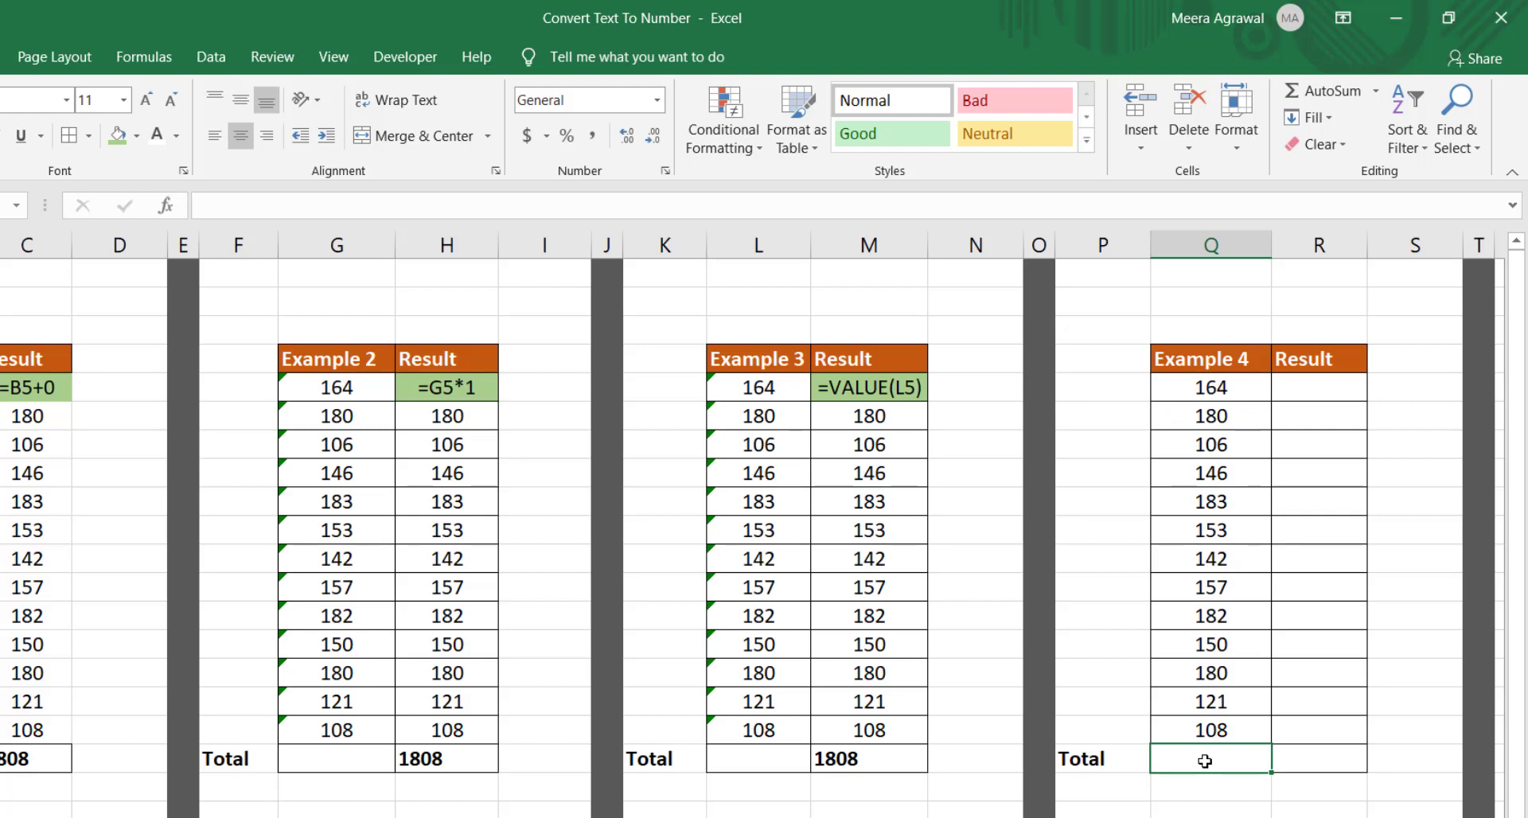
type("=sum")
key("Tab")
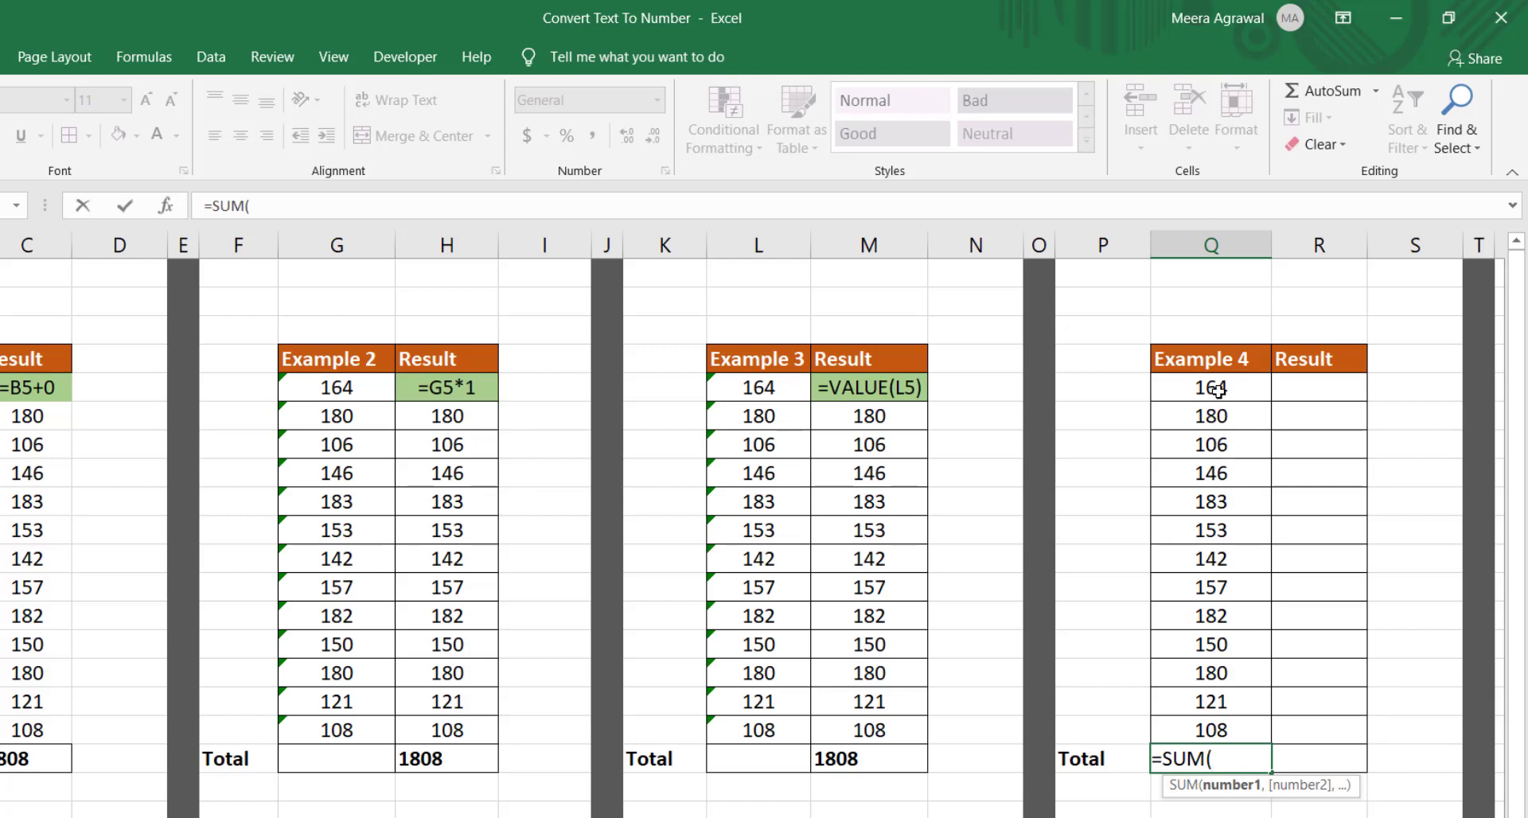
left_click_drag(1214, 390, 1214, 726)
key("Return")
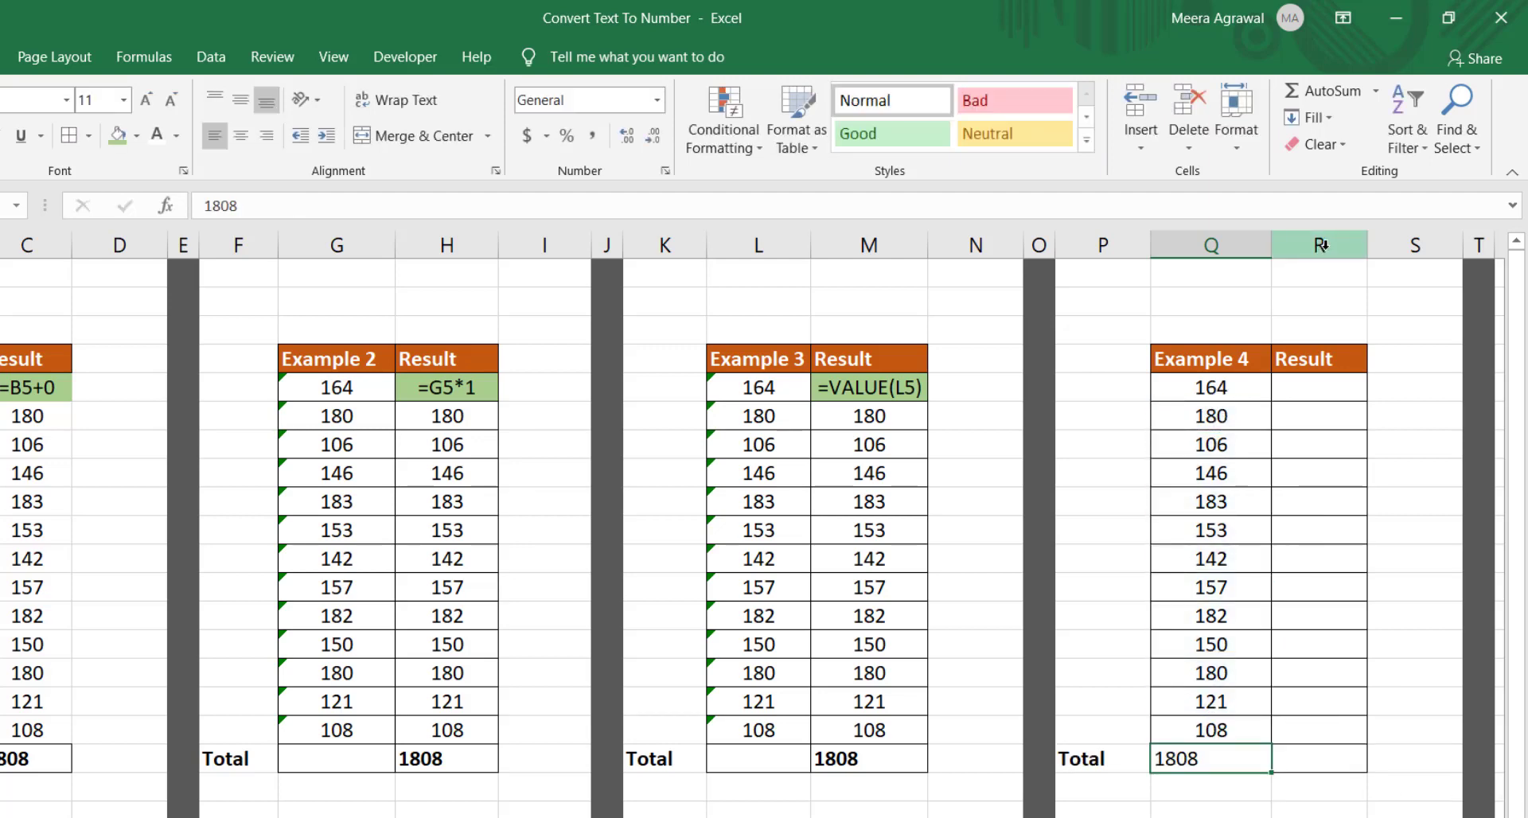
Step: Delete the empty Example 4 Result column R from the sheet and select Q5
right_click(1321, 245)
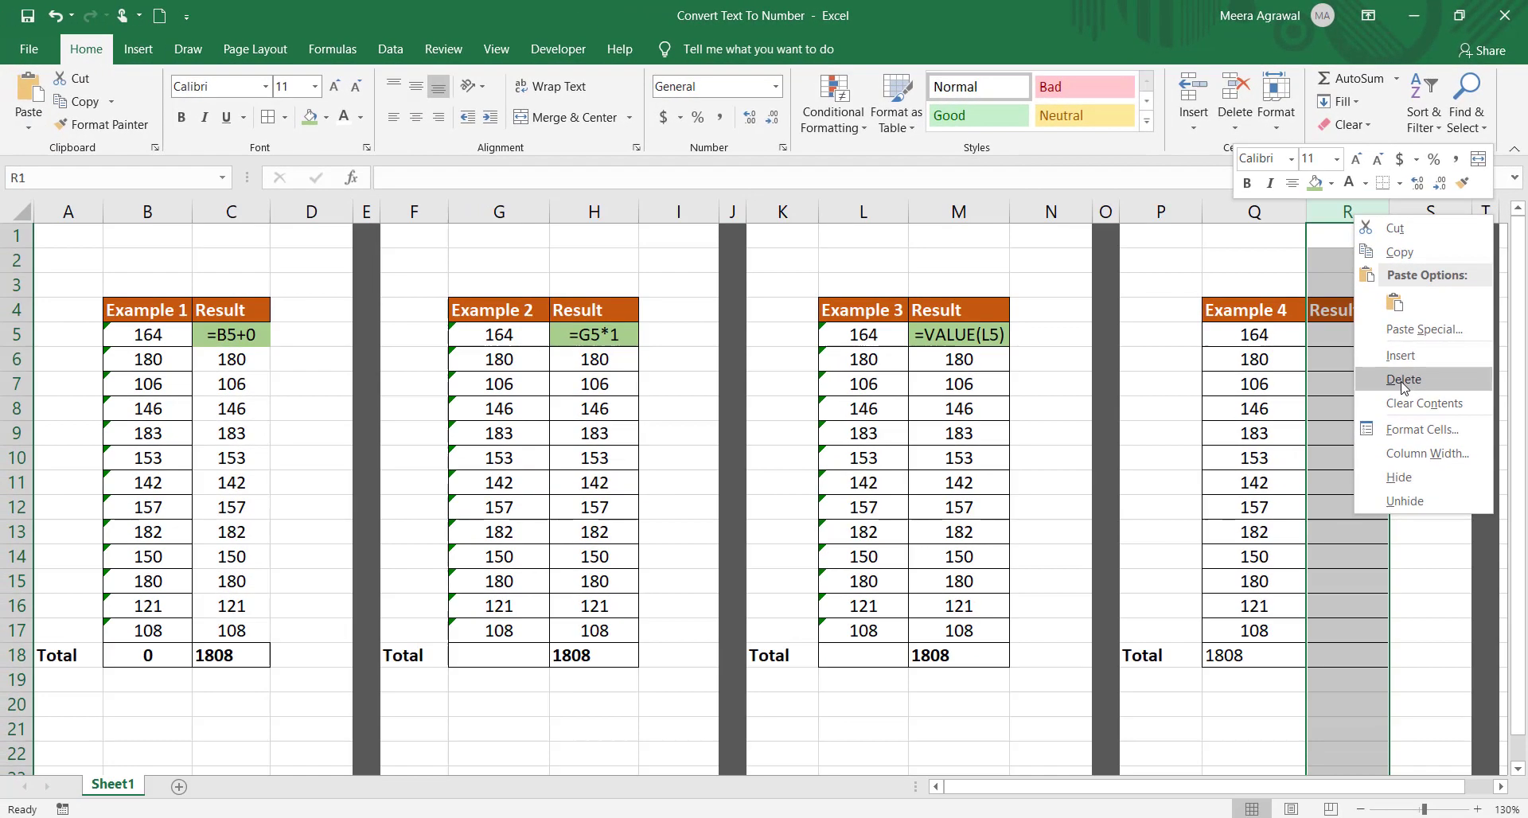
left_click(1382, 442)
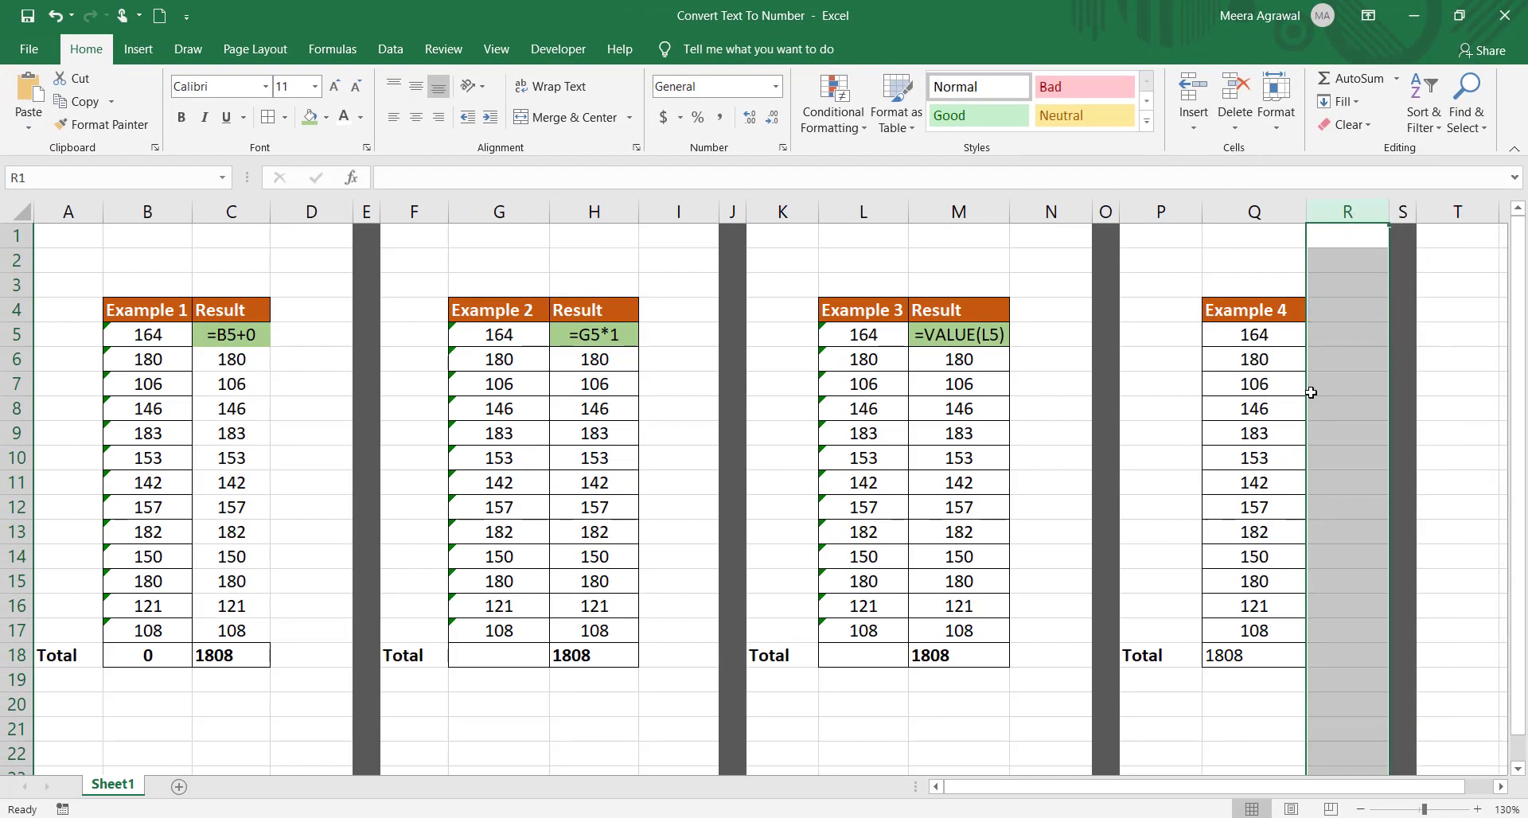
left_click(1282, 335)
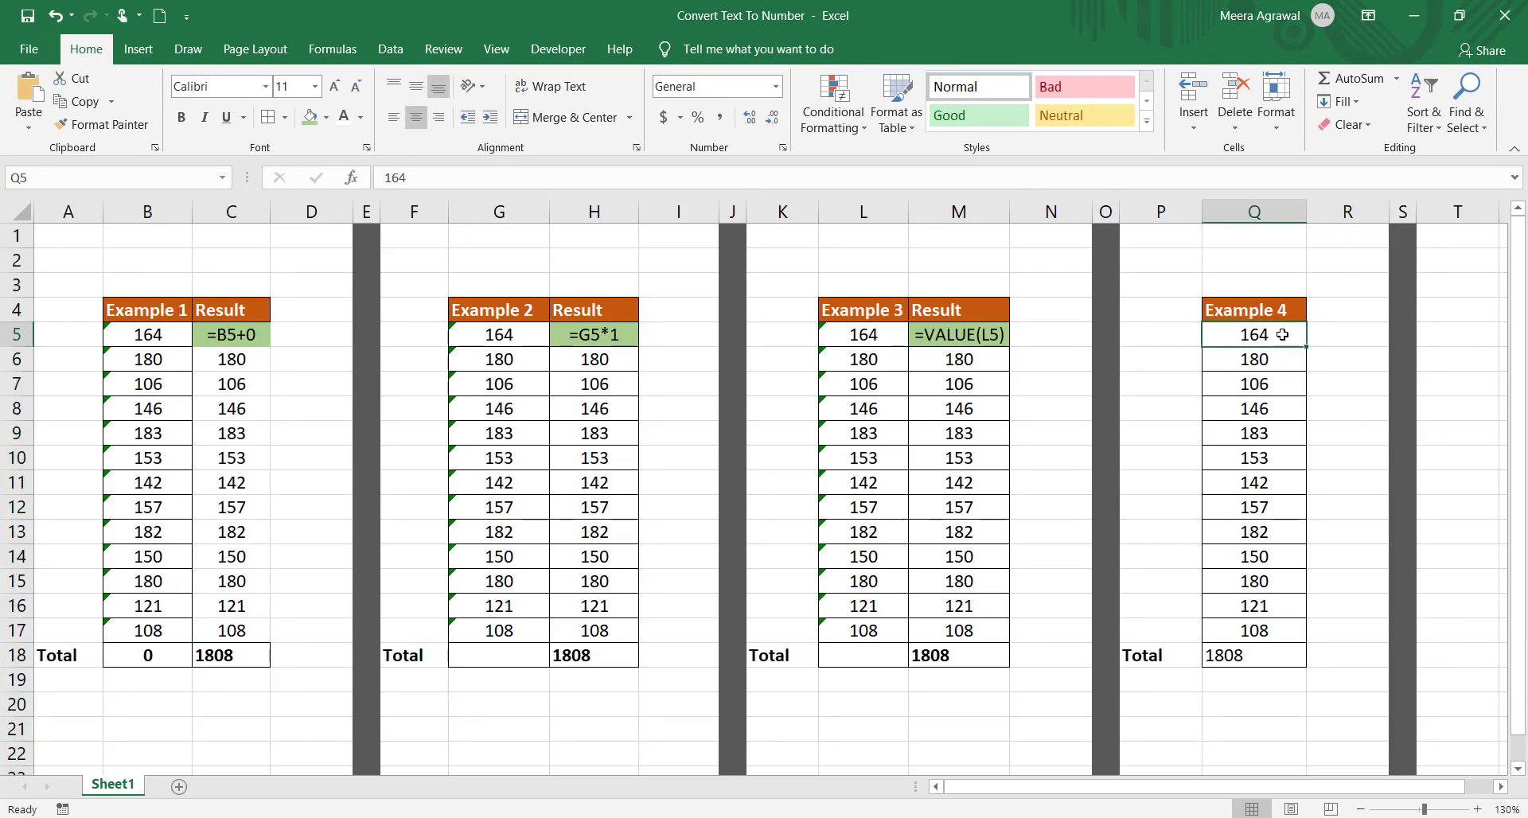